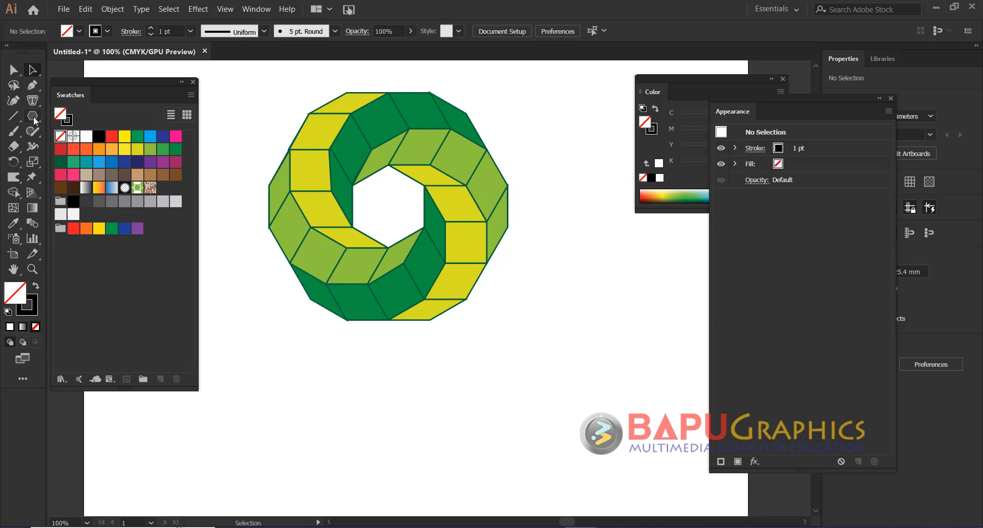
Draw a six-sided polygon with a 16 mm radius in the empty area below the finished ring
drag(34, 120, 82, 121)
scroll(461, 320, down, 3)
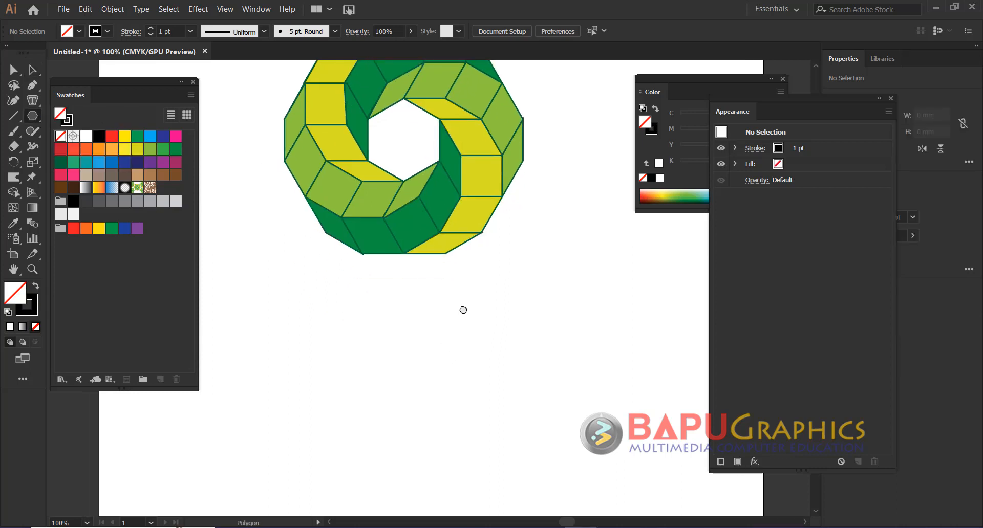
click(367, 328)
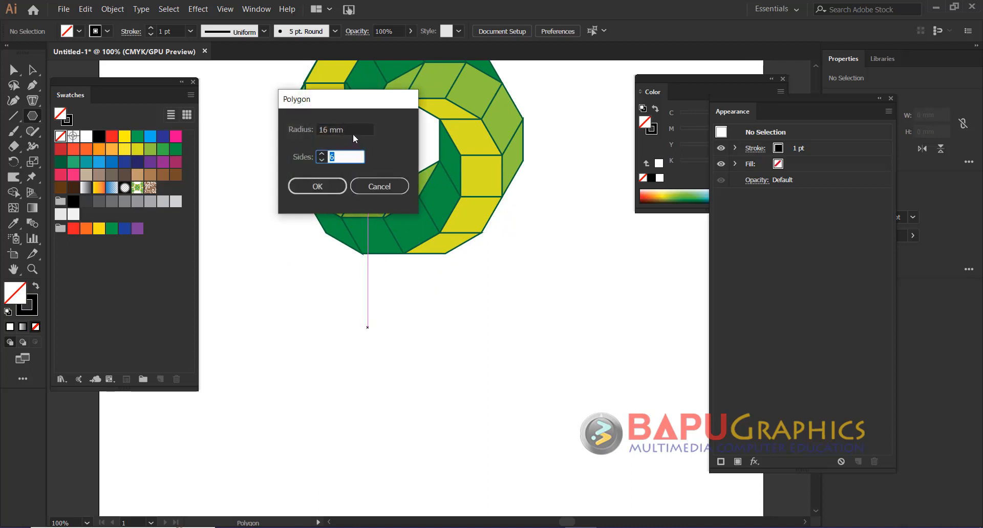
click(352, 129)
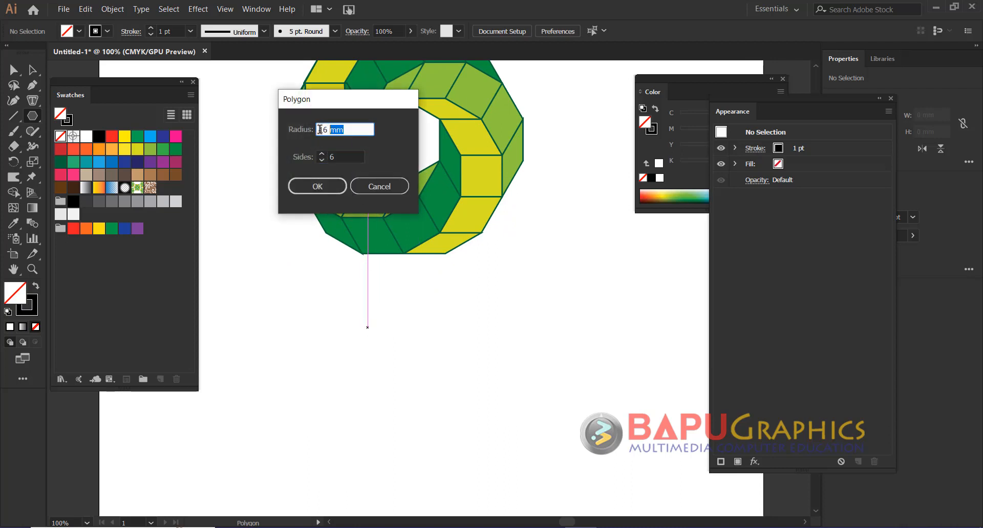
click(317, 188)
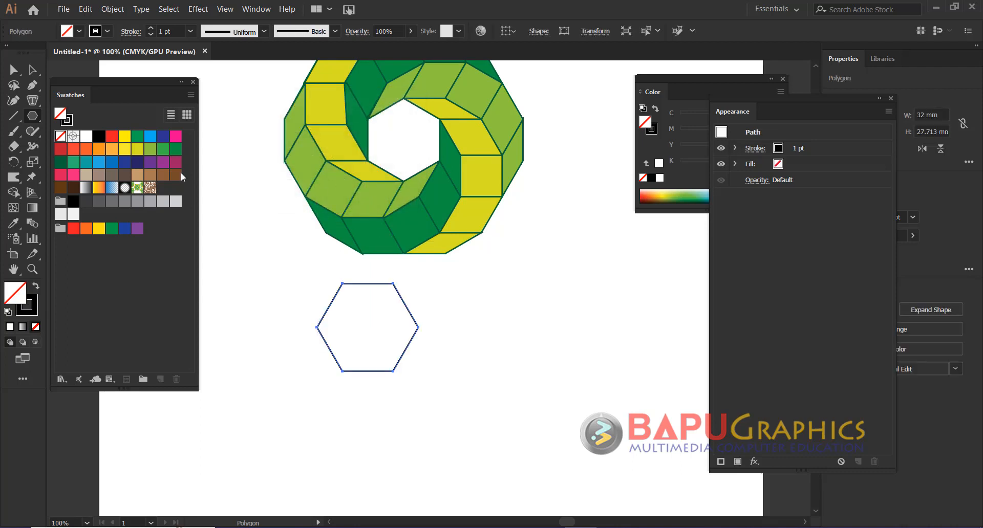
Move the hexagon clear of the ring, and shift the complete ring to the artboard's left side with the Swatches panel out of its way
click(33, 70)
scroll(327, 340, left, 2)
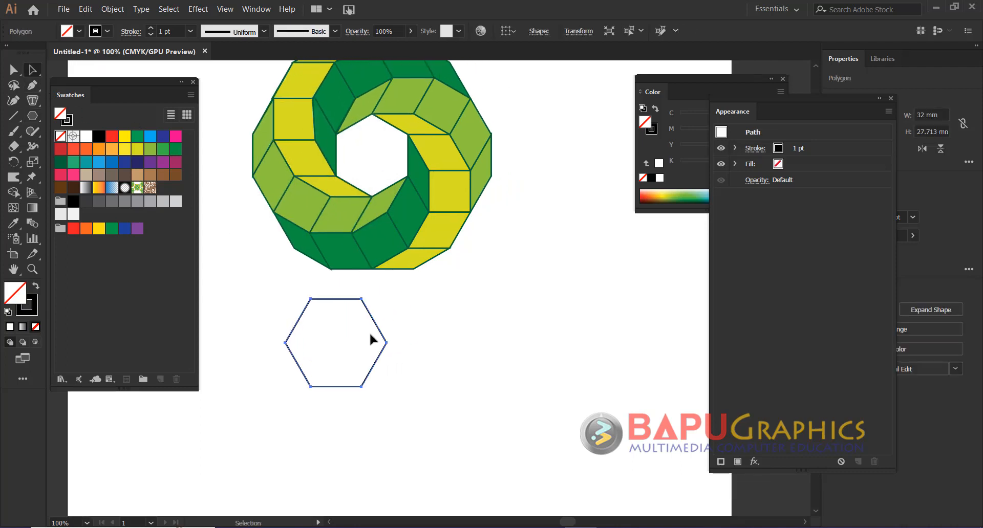
drag(384, 324, 482, 342)
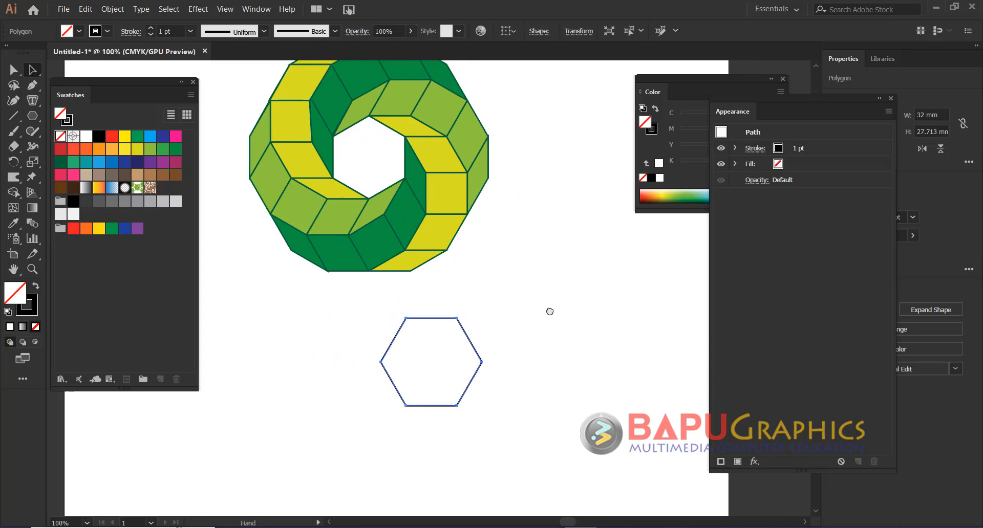
scroll(548, 309, up, 2)
scroll(548, 309, left, 1)
drag(544, 153, 282, 321)
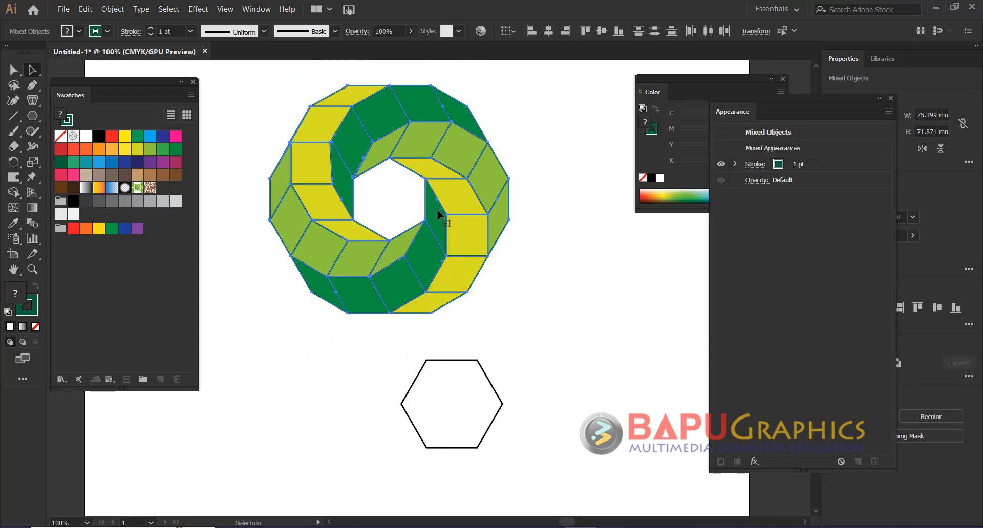
drag(105, 88, 140, 401)
drag(478, 140, 308, 152)
Place the hexagon in the free space right of the ring and close the Color and Appearance panels
click(489, 395)
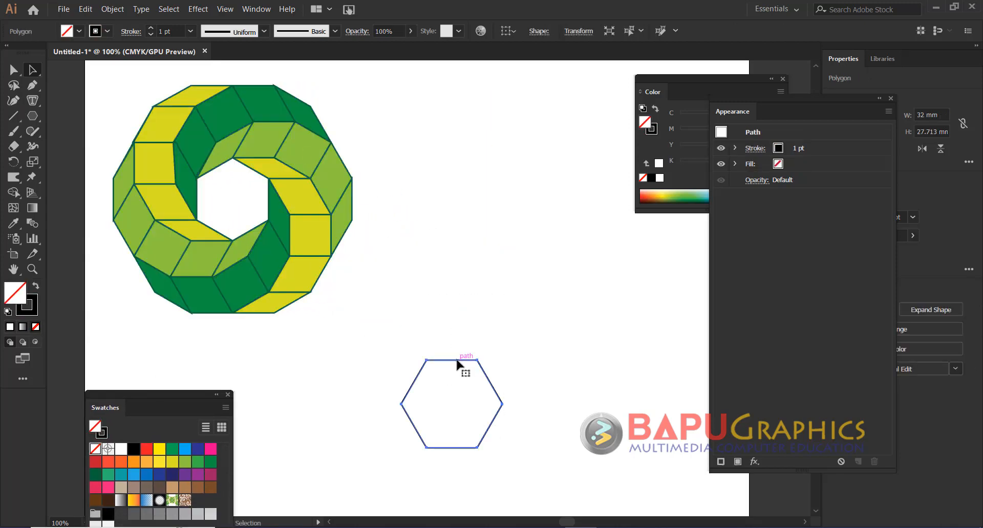
drag(458, 362, 548, 153)
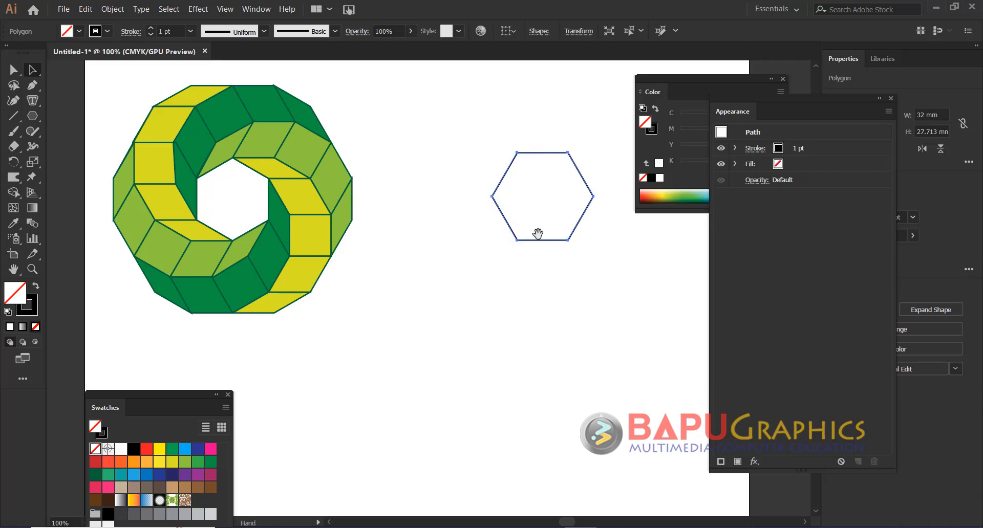
scroll(537, 233, right, 2)
click(783, 78)
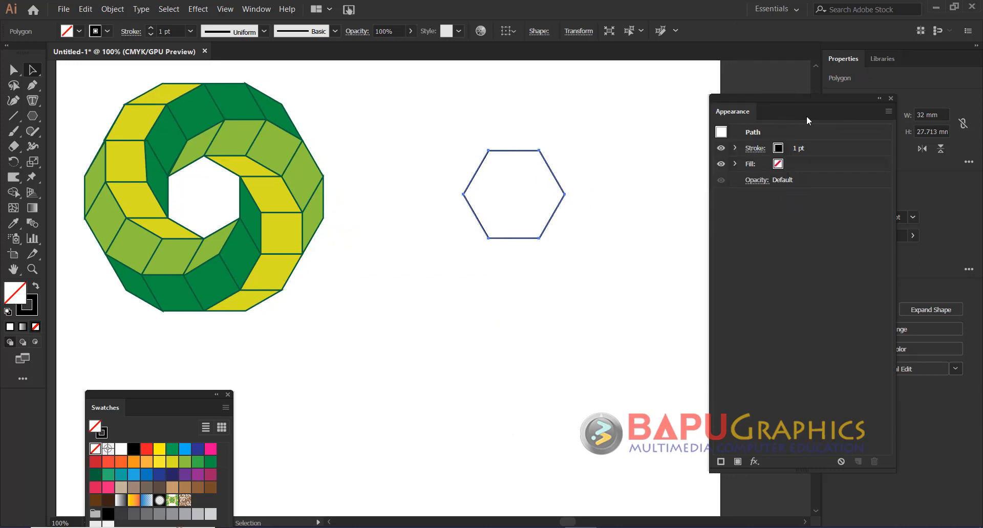
click(891, 98)
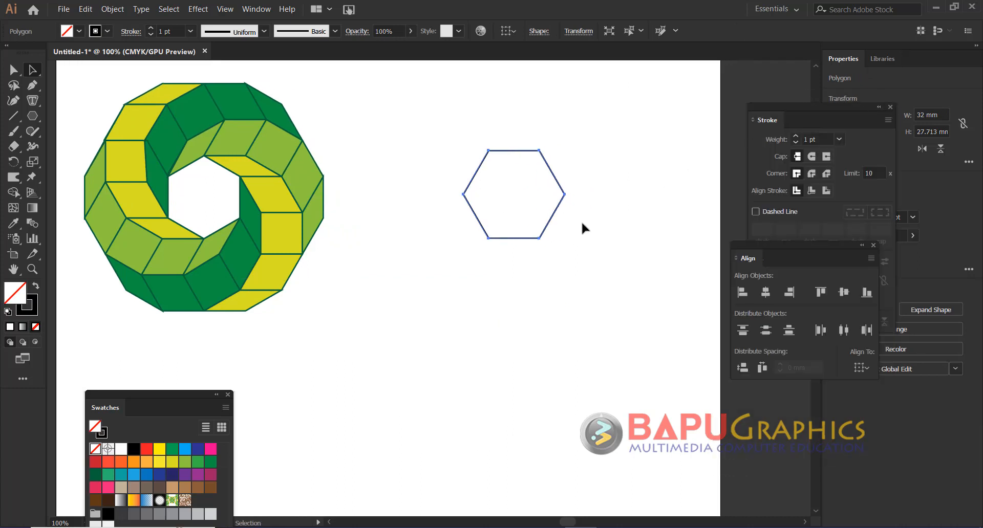
Rotate the hexagon about its center so that one corner points straight up
scroll(582, 223, left, 2)
scroll(582, 223, up, 3)
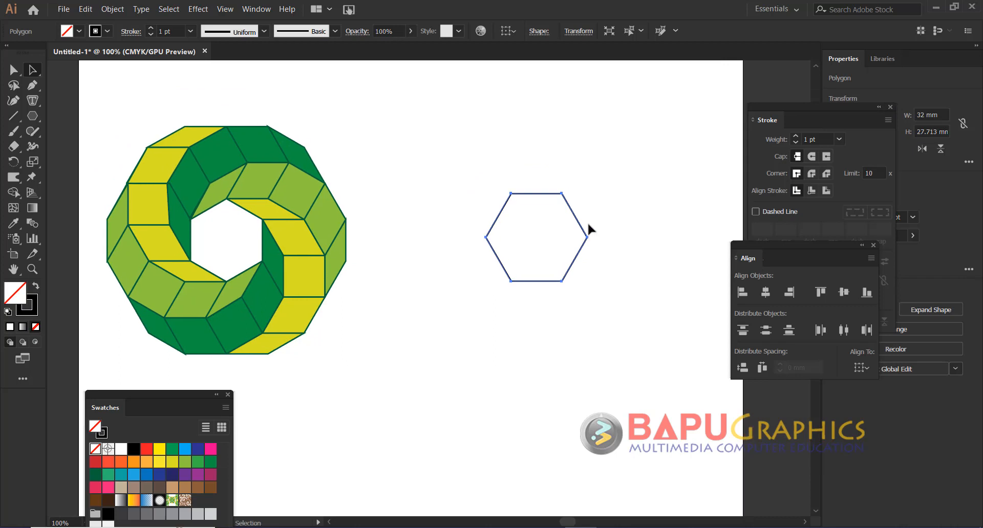
key(r)
drag(573, 243, 562, 193)
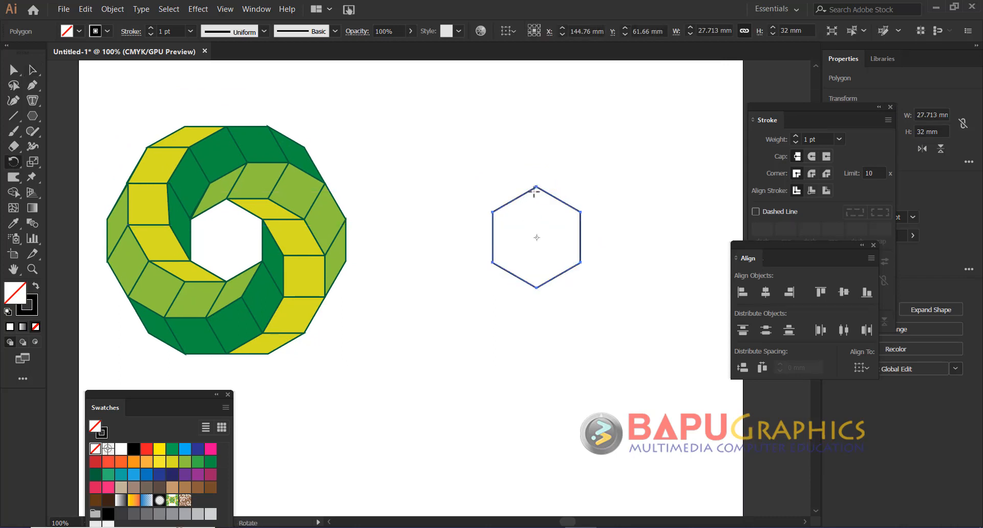
click(31, 69)
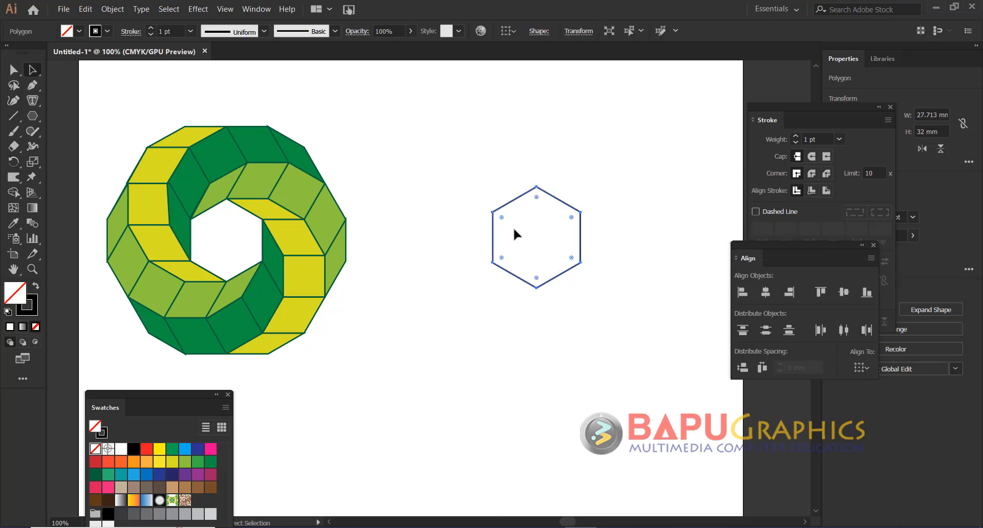
Make a rotated copy of the hexagon with flat top and bottom edges and move it above the original
key(r)
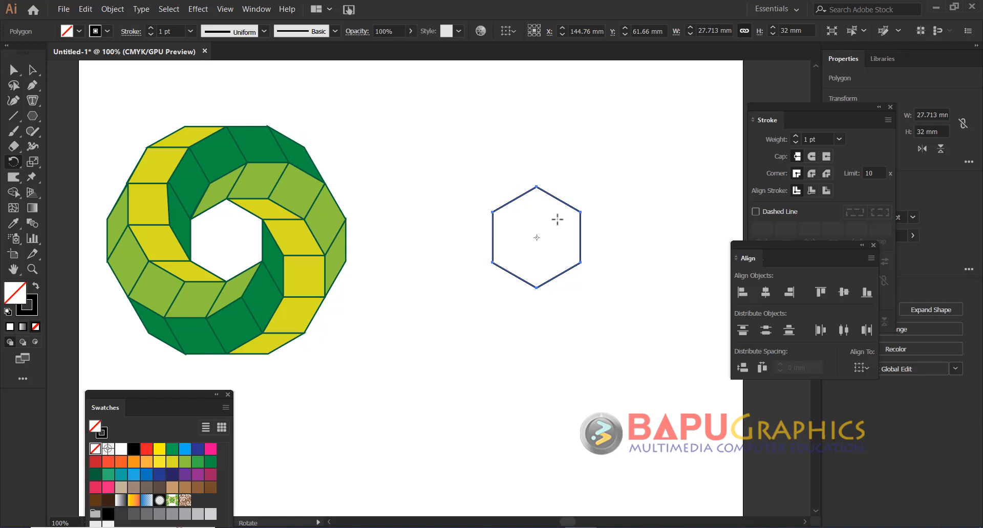
mouse_move(568, 248)
mouse_down()
mouse_move(566, 261)
mouse_move(553, 256)
mouse_up()
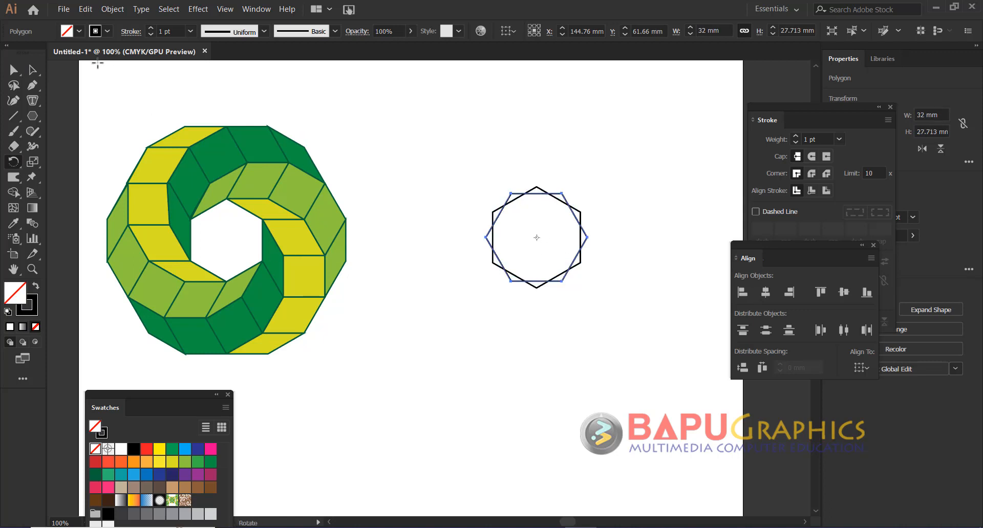
key(v)
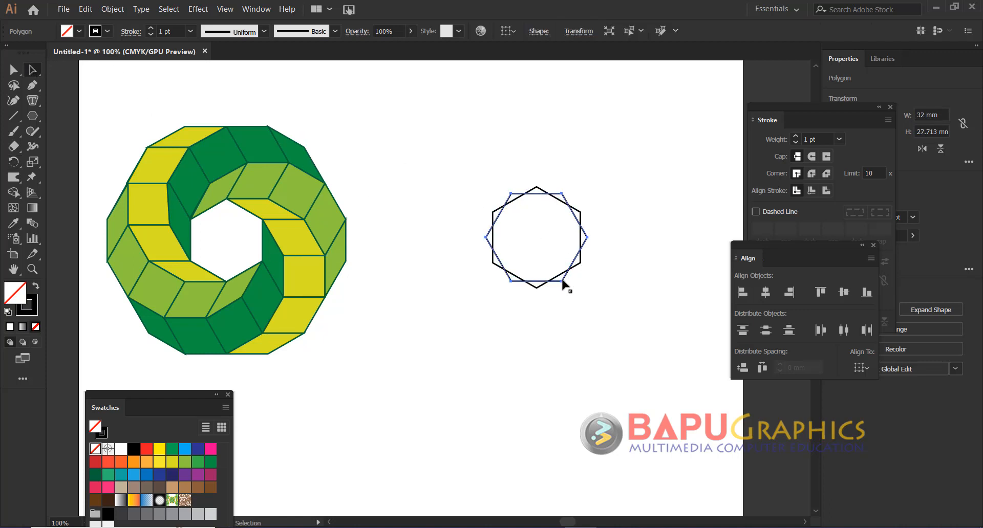
drag(562, 283, 563, 170)
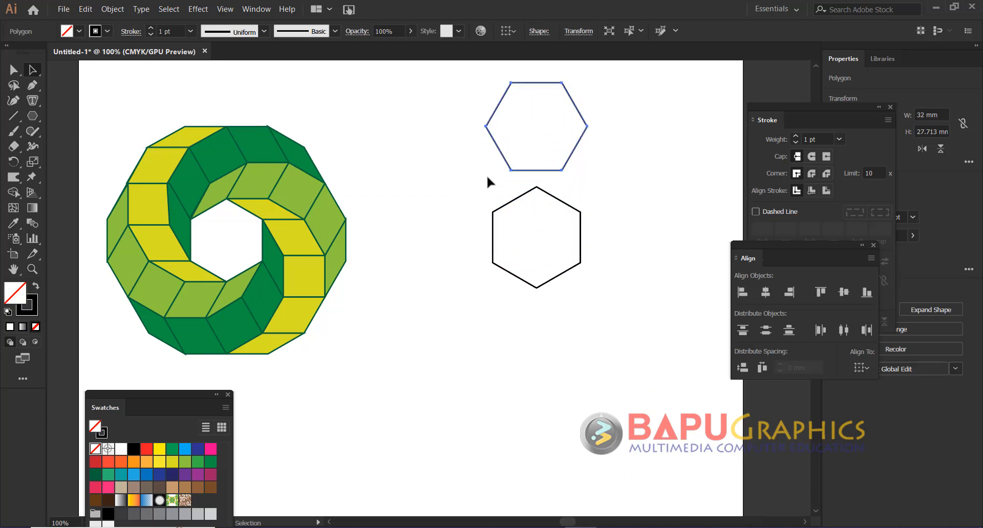
click(503, 182)
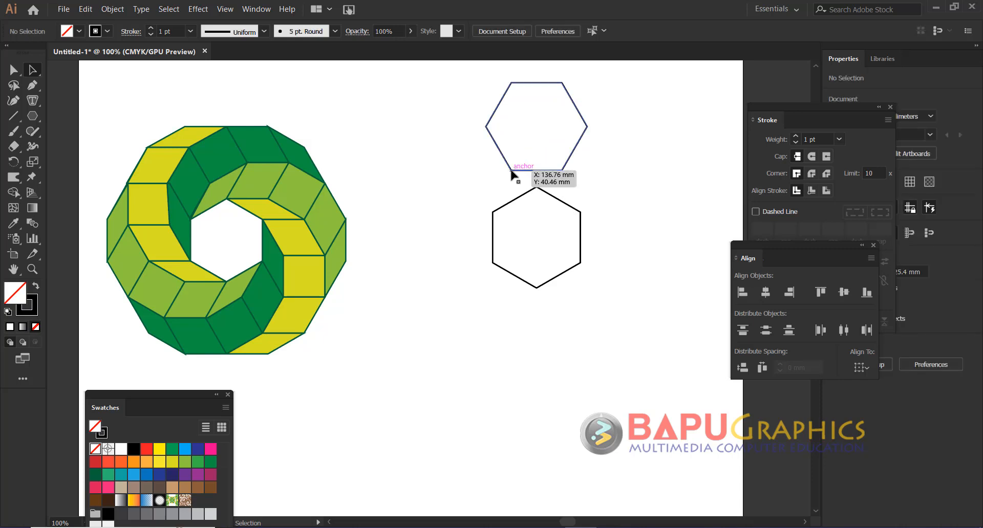
Snap the flat-topped hexagon's lower-left corner onto the top vertex of the pointed hexagon
drag(512, 173, 545, 180)
ctrl+click(545, 190)
ctrl+click(546, 191)
drag(273, 351, 481, 189)
drag(469, 253, 564, 190)
ctrl+click(515, 234)
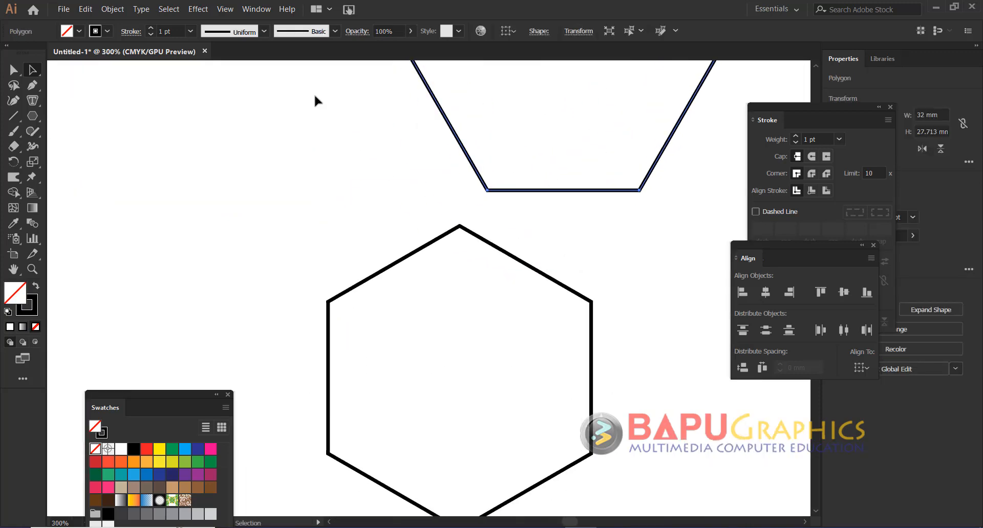
click(225, 7)
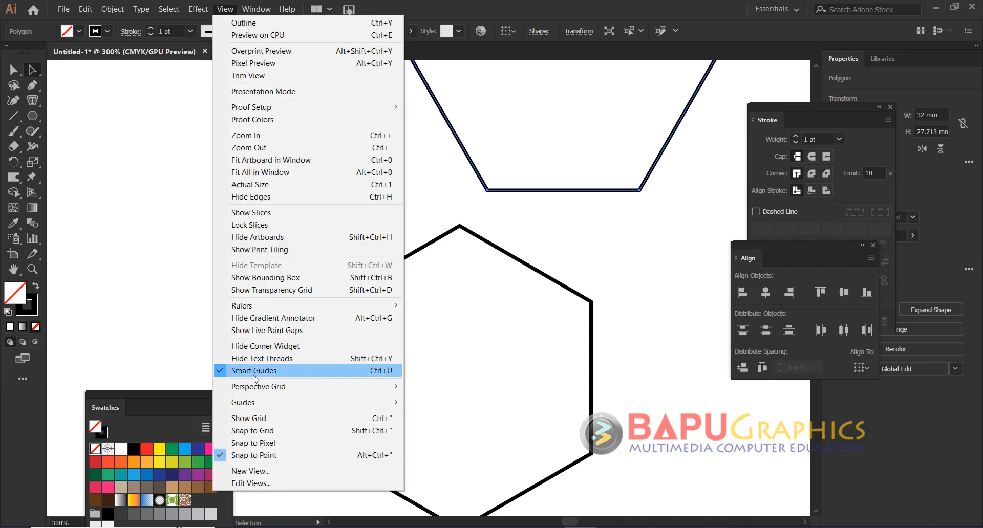
click(521, 218)
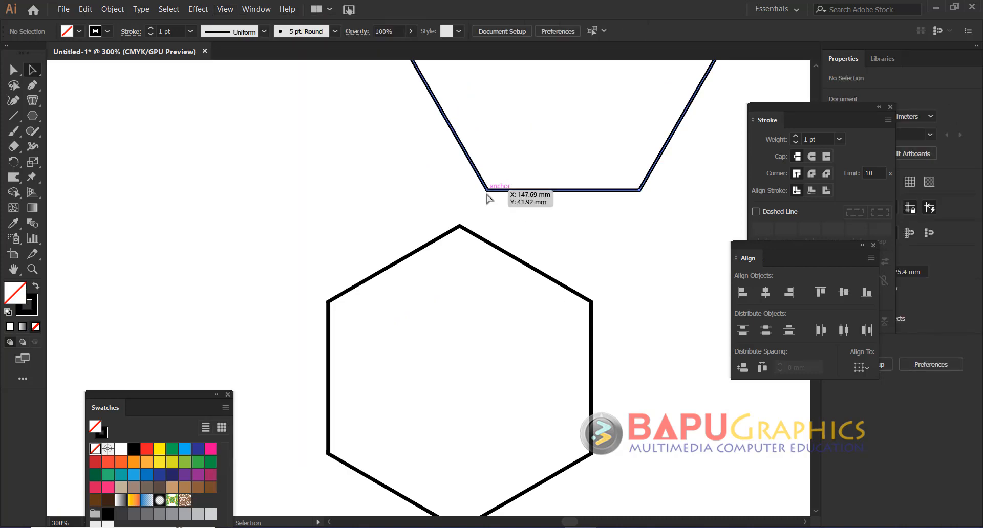
drag(488, 191, 460, 226)
click(570, 258)
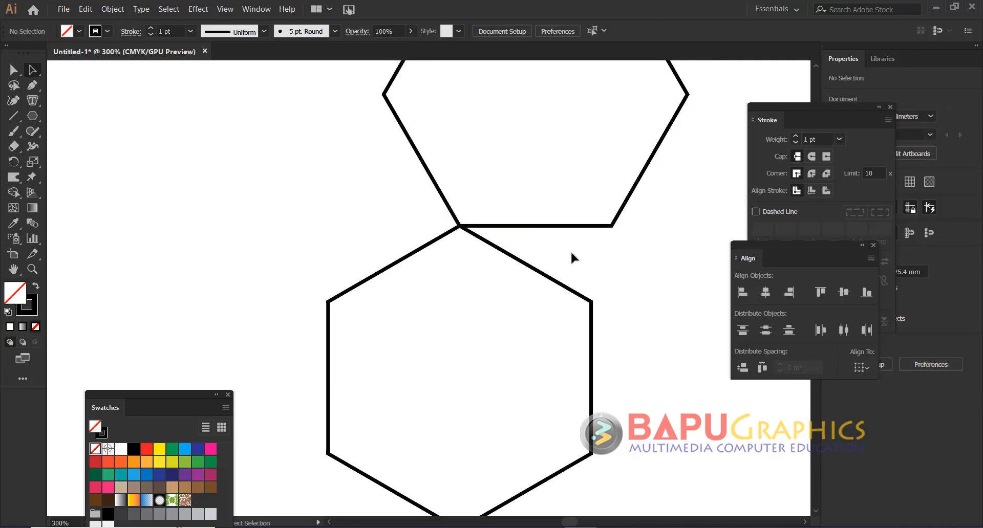
Switch to Outline view and examine closely the point where the two hexagons meet
key(v)
click(224, 9)
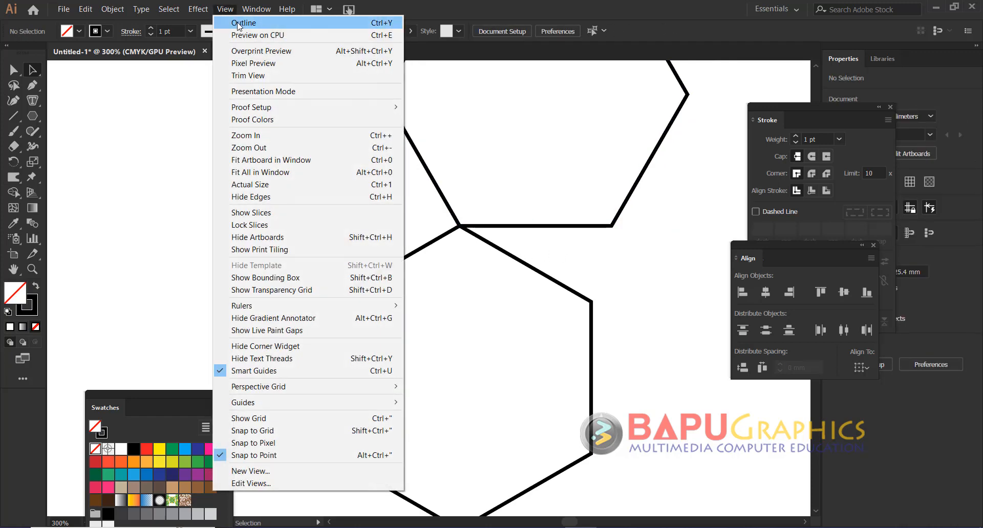
click(230, 19)
key(z)
click(480, 250)
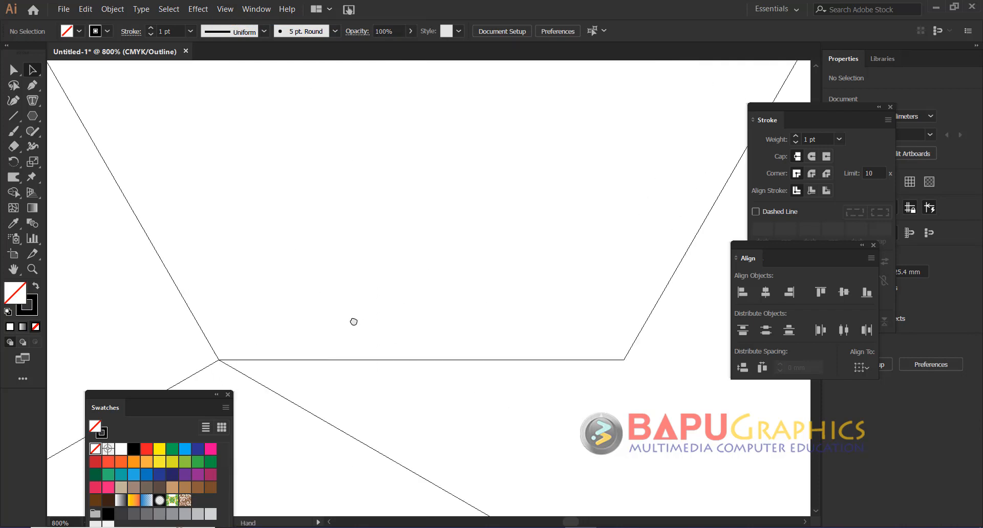
drag(353, 322, 432, 298)
drag(423, 239, 481, 317)
alt+click(463, 311)
alt+click(464, 311)
alt+click(466, 312)
alt+click(465, 311)
alt+click(466, 312)
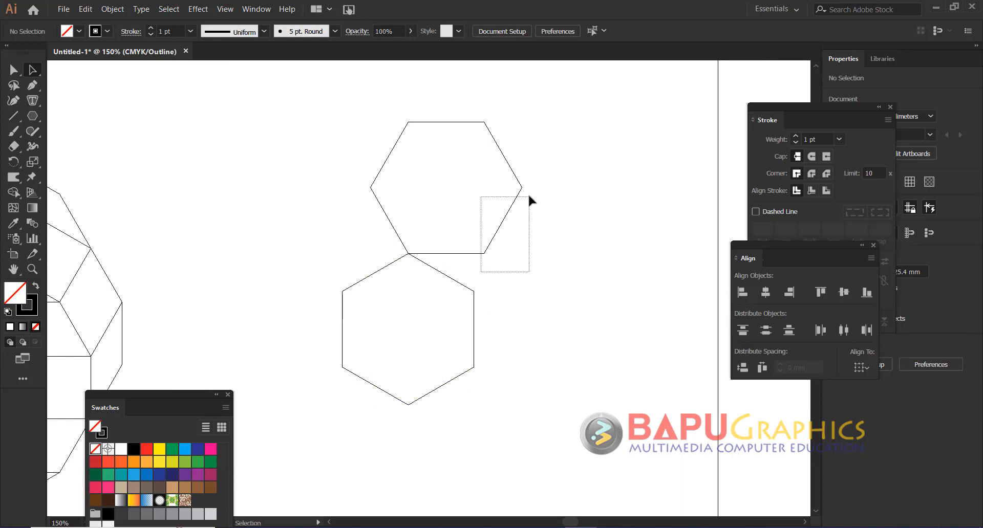
Copy the upper hexagon and snap the copy's left corner onto the pointed hexagon's upper-right vertex
drag(529, 196, 549, 248)
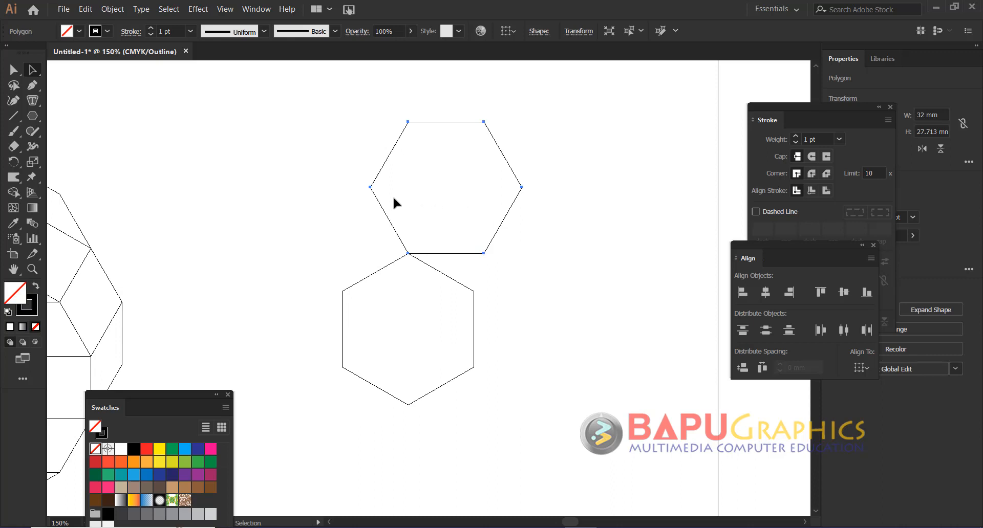
drag(417, 211, 472, 293)
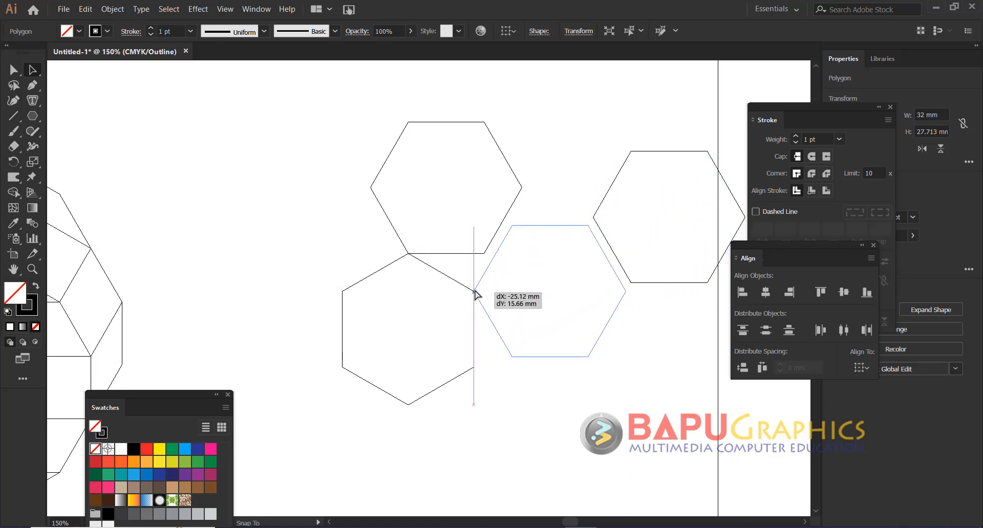
drag(474, 293, 474, 293)
drag(513, 396, 588, 341)
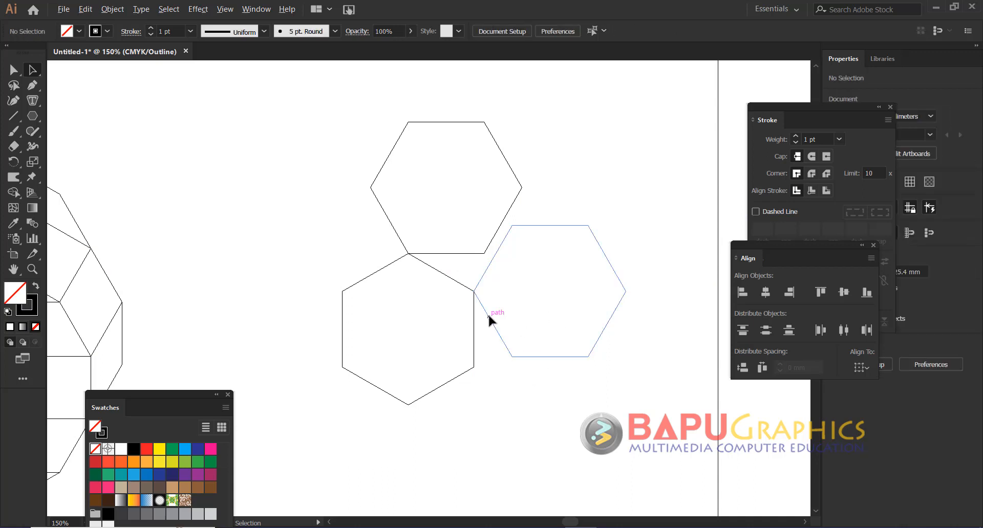
Copy the right-hand hexagon and snap the copy's left corner onto the pointed hexagon's lower-right vertex
drag(487, 313, 572, 265)
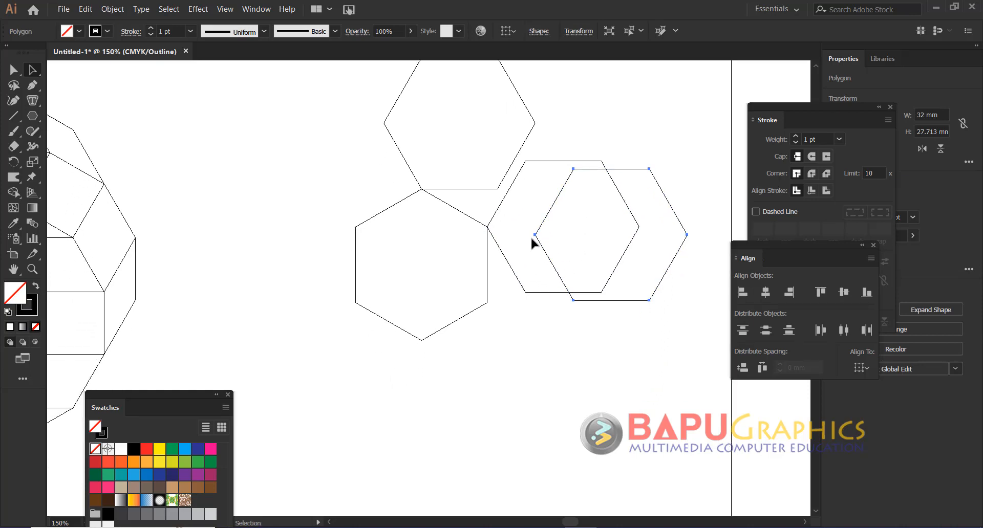
drag(535, 236, 487, 307)
click(479, 344)
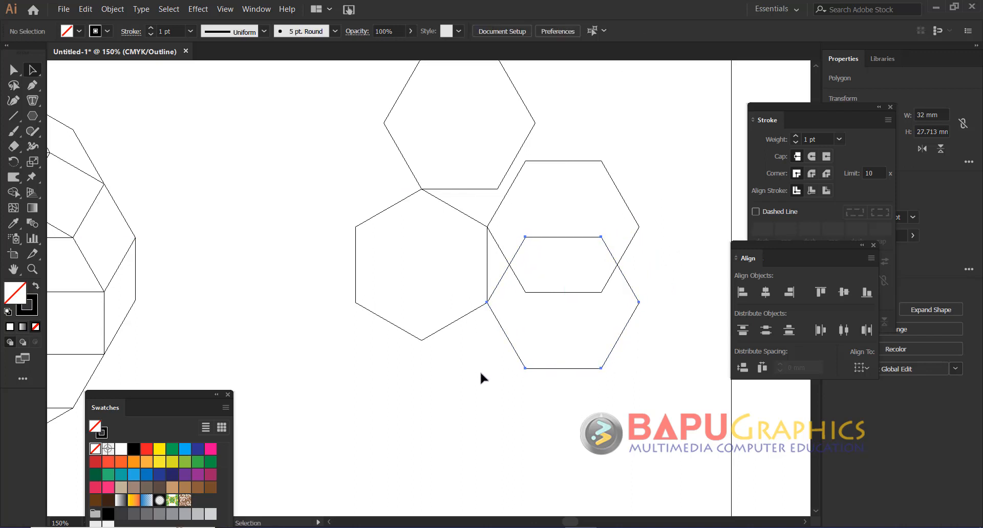
Add another hexagon copy with its upper-left corner snapped onto the pointed hexagon's lower-right vertex, and check the joint up close
scroll(481, 358, down, 2)
scroll(507, 332, left, 1)
drag(505, 346, 536, 329)
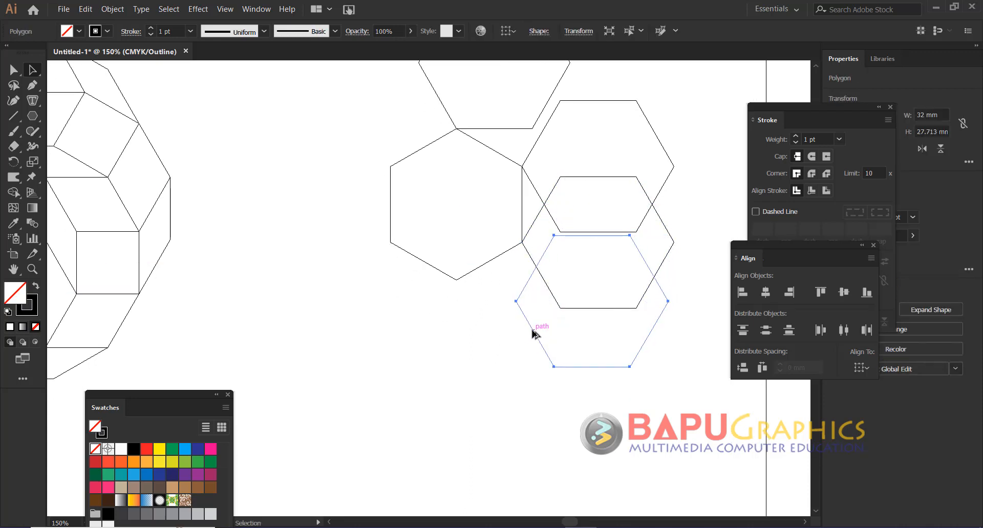
drag(554, 236, 523, 242)
click(437, 324)
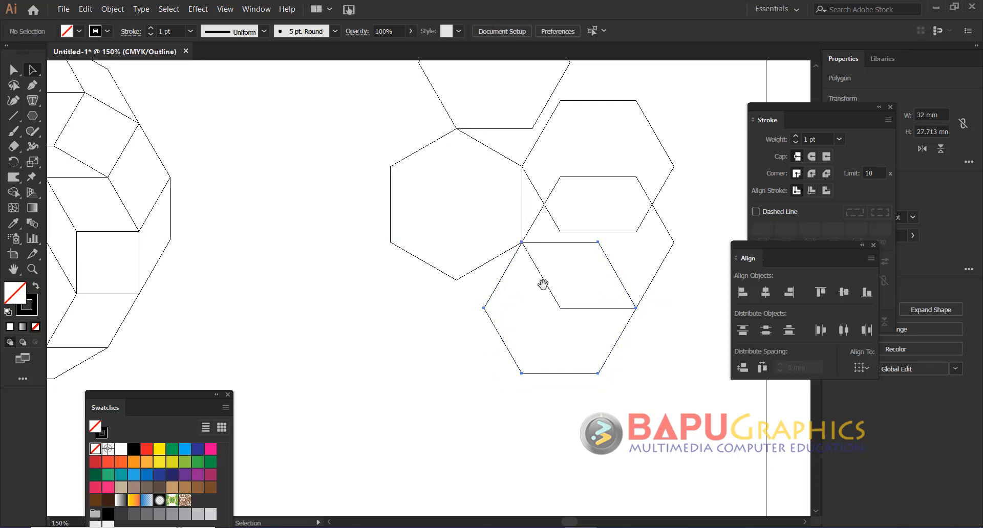
scroll(542, 283, up, 2)
drag(485, 298, 597, 274)
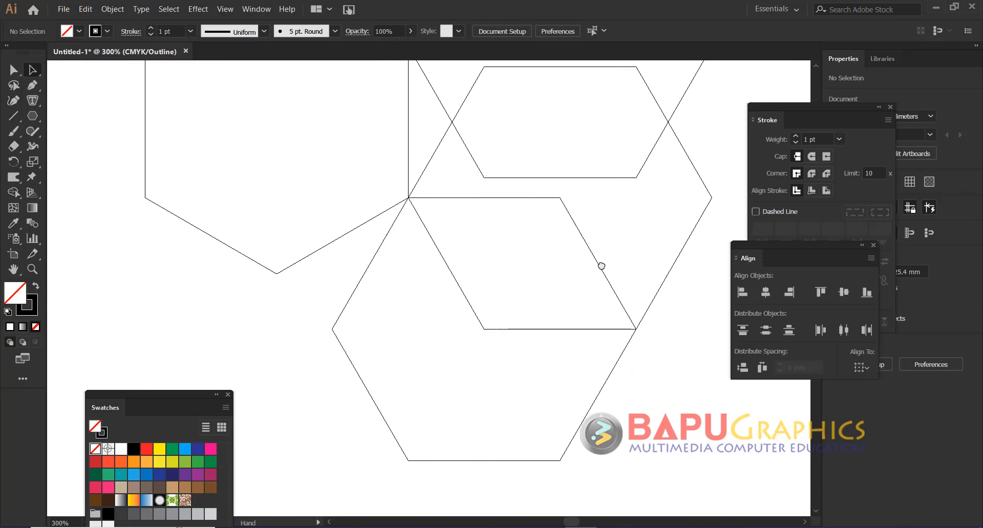
drag(474, 287, 601, 266)
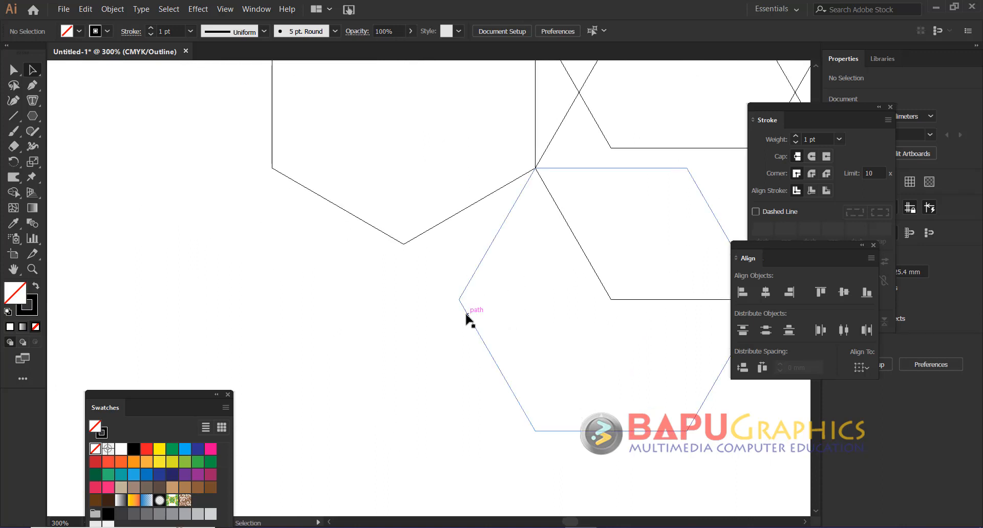
Copy the lower-right hexagon and snap the copy's upper-left corner onto the pointed hexagon's bottom vertex
drag(466, 321, 466, 391)
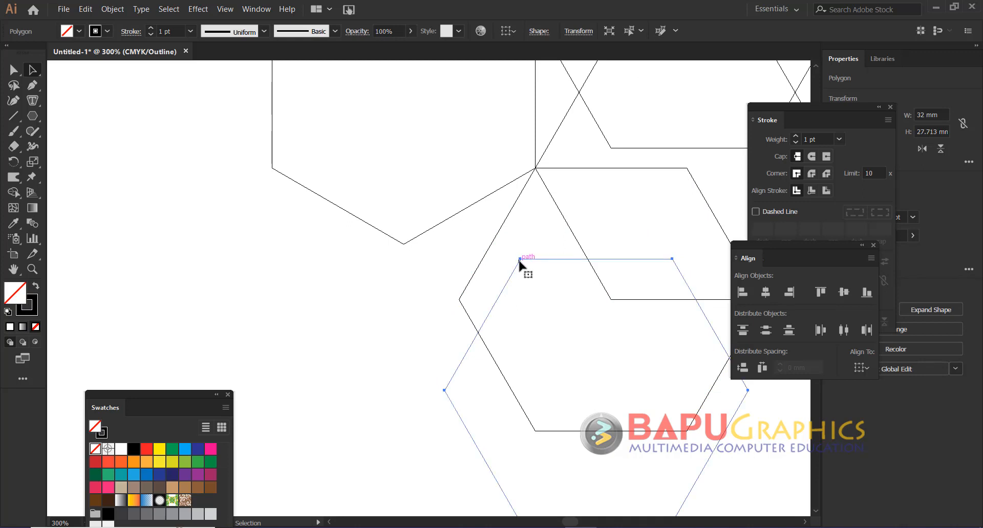
drag(520, 260, 404, 246)
click(413, 322)
Add another hexagon copy with its upper-right corner snapped onto the pointed hexagon's bottom vertex
drag(413, 323, 386, 377)
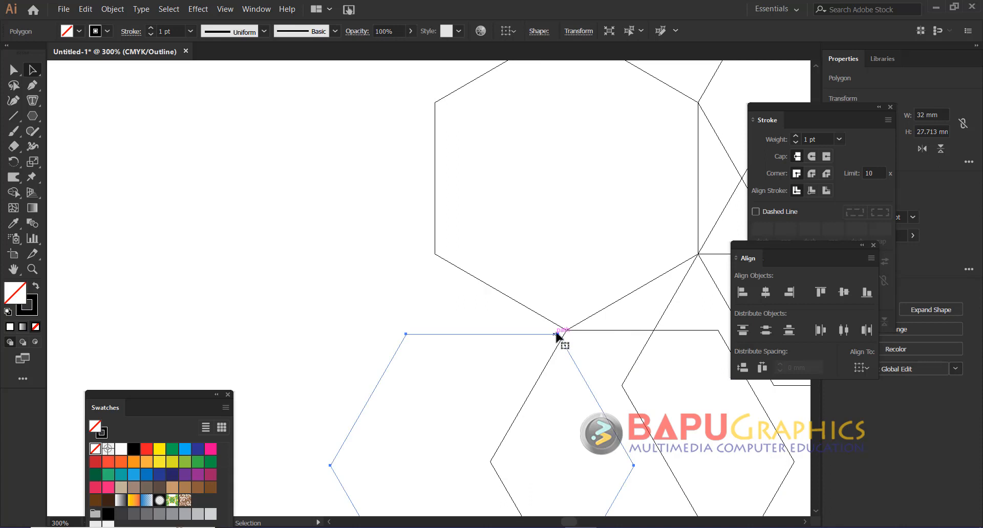
mouse_move(558, 335)
mouse_down()
mouse_move(487, 338)
mouse_move(502, 328)
mouse_move(565, 332)
mouse_up()
click(466, 315)
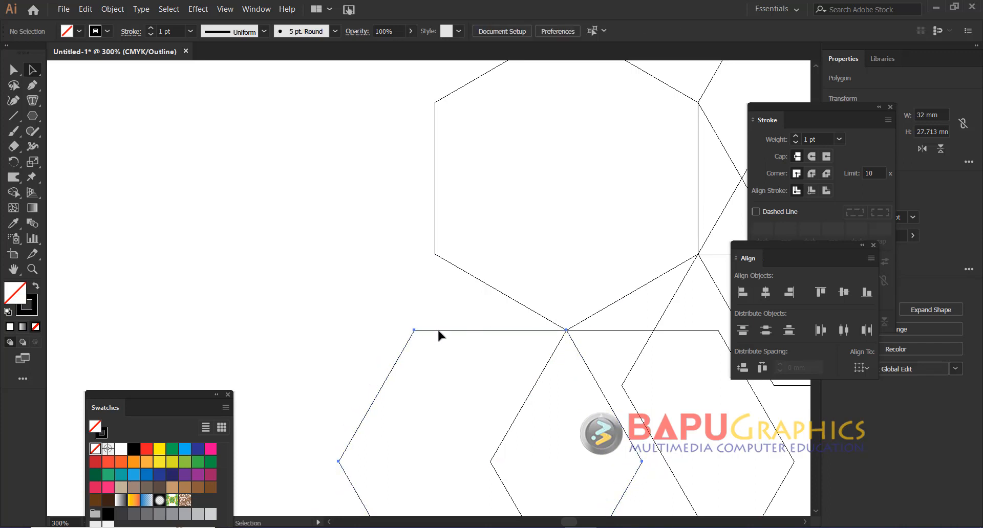
Copy the newest bottom hexagon and snap the copy's upper-right corner onto the pointed hexagon's lower-left vertex
drag(434, 332, 328, 287)
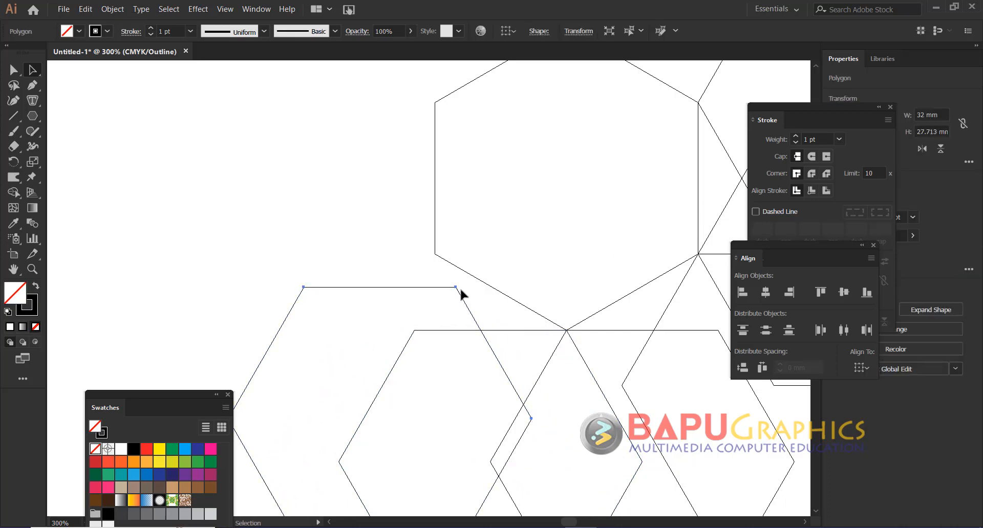
drag(443, 283, 470, 231)
click(376, 199)
ctrl+alt+click(473, 221)
ctrl+alt+click(473, 222)
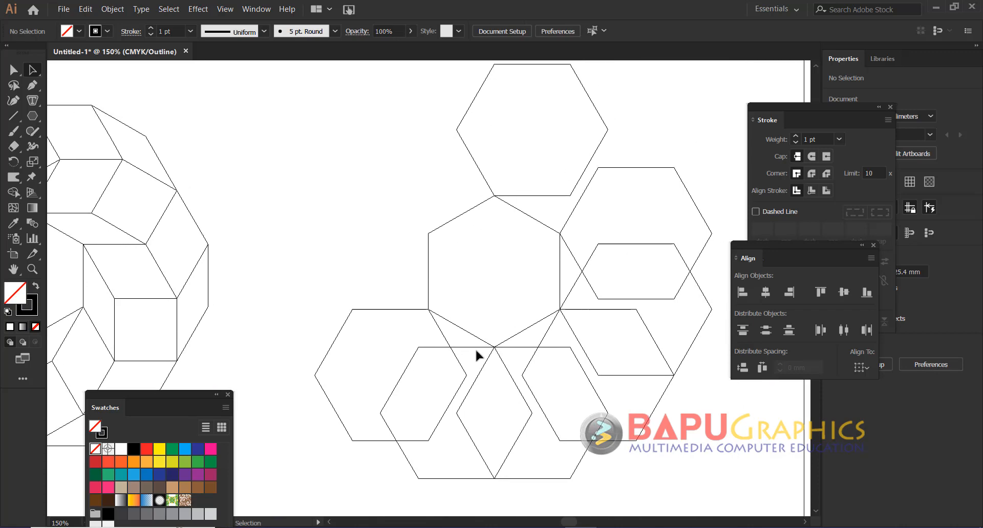
Copy the lower-left hexagon and snap the copy's right corner precisely onto the pointed hexagon's lower-left vertex
click(386, 310)
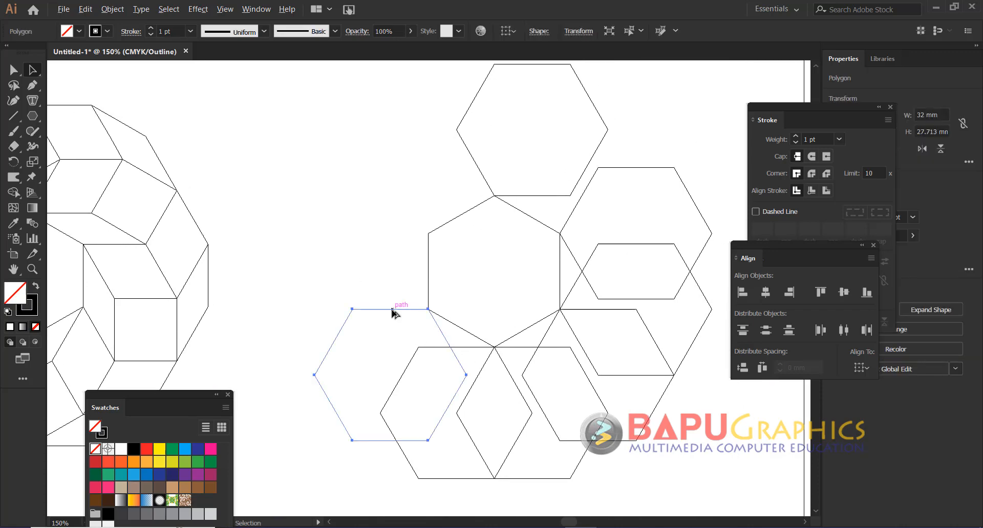
drag(392, 308, 339, 230)
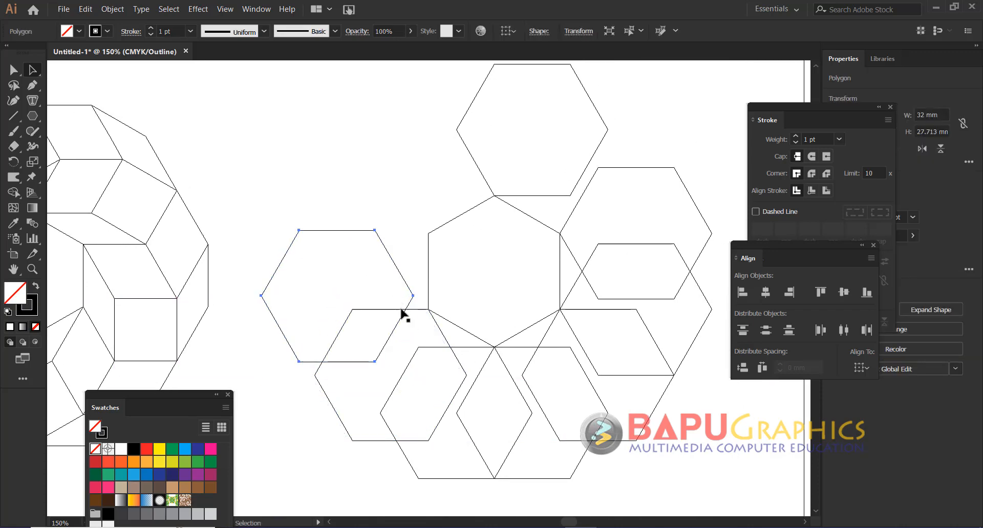
drag(412, 295, 428, 309)
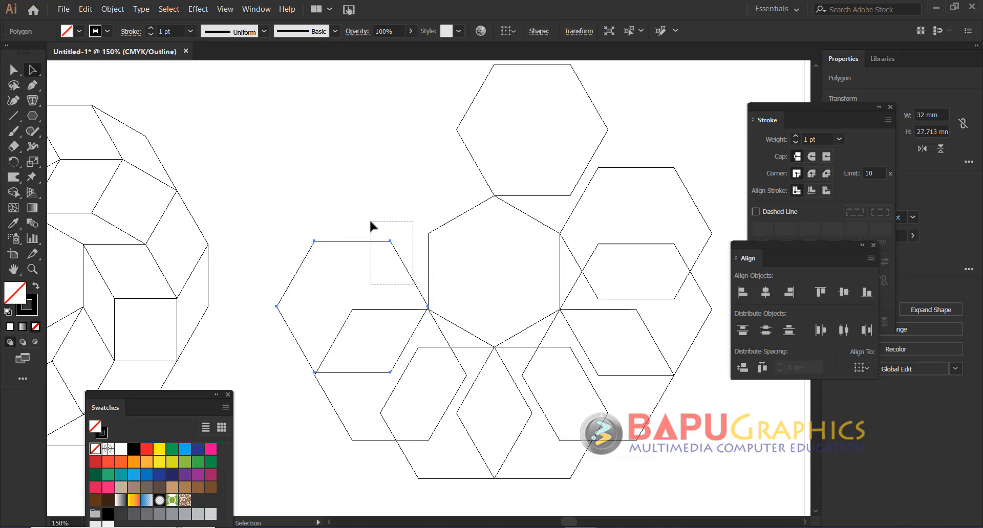
drag(404, 270, 354, 178)
drag(377, 211, 430, 314)
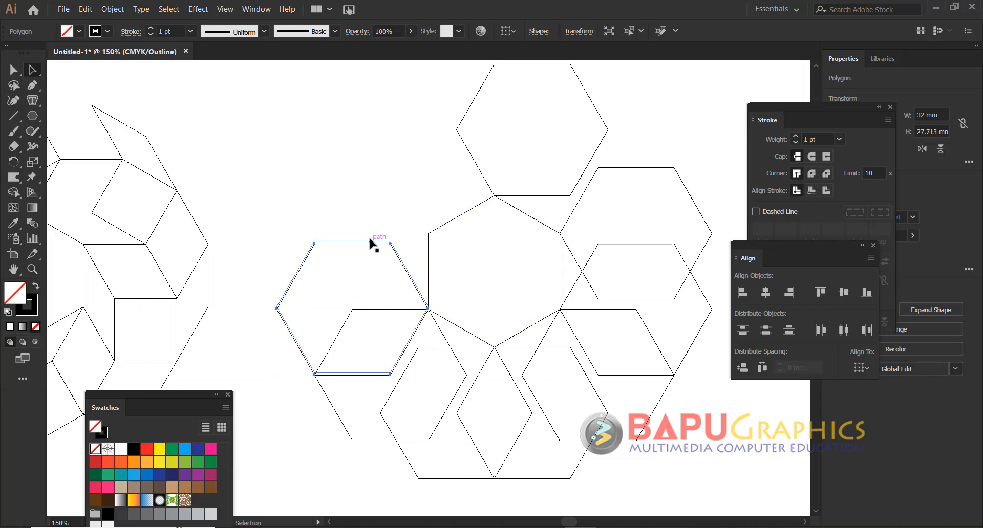
click(373, 209)
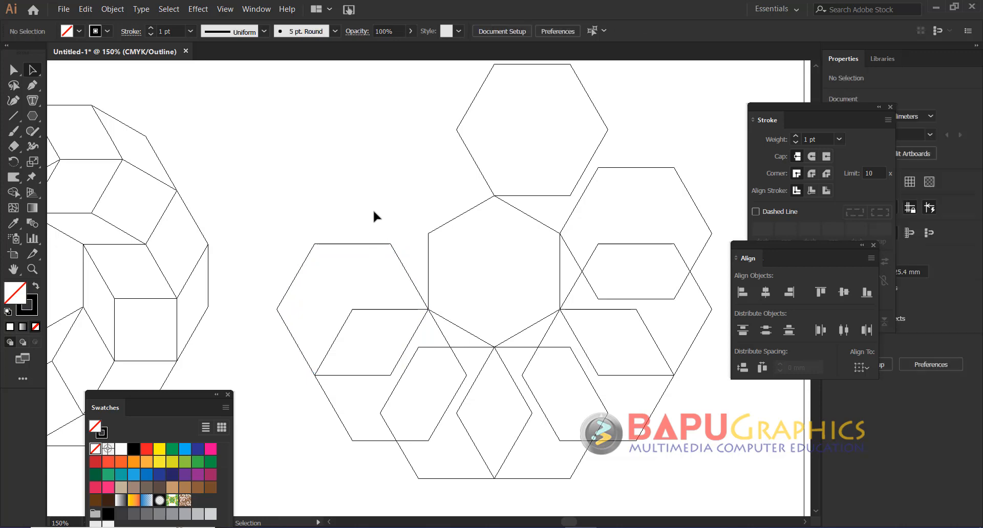
Copy the left-hand hexagon and snap the copy's right corner onto the pointed hexagon's upper-left vertex
ctrl+click(470, 332)
ctrl+click(466, 332)
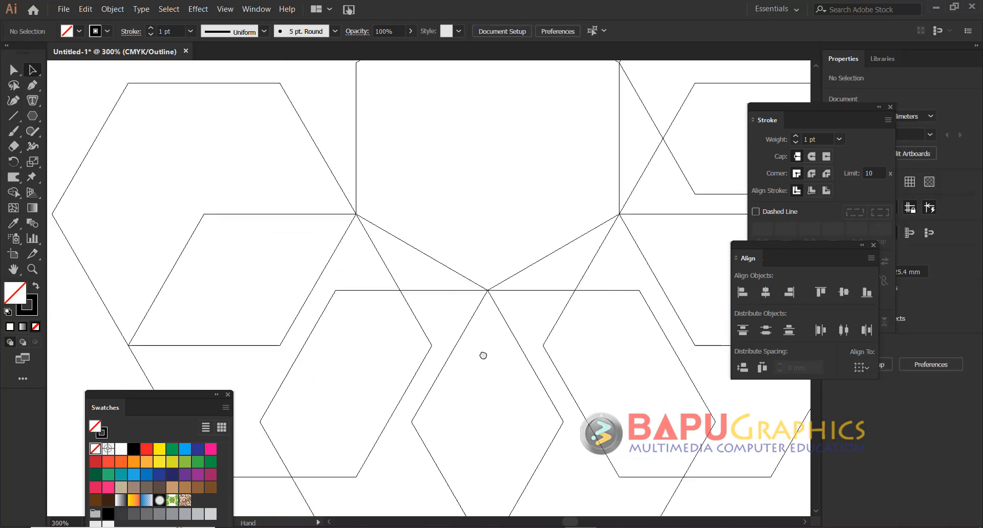
drag(373, 187, 331, 180)
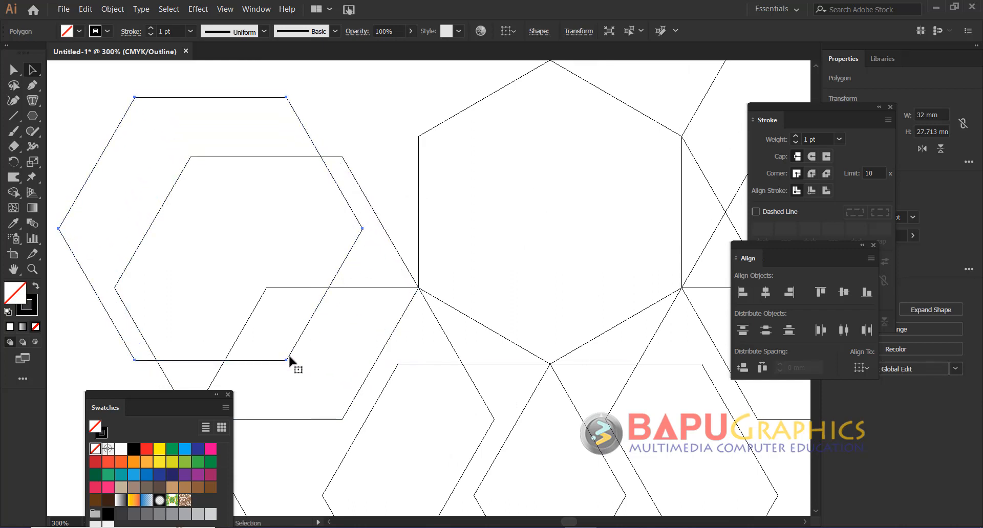
drag(286, 361, 398, 273)
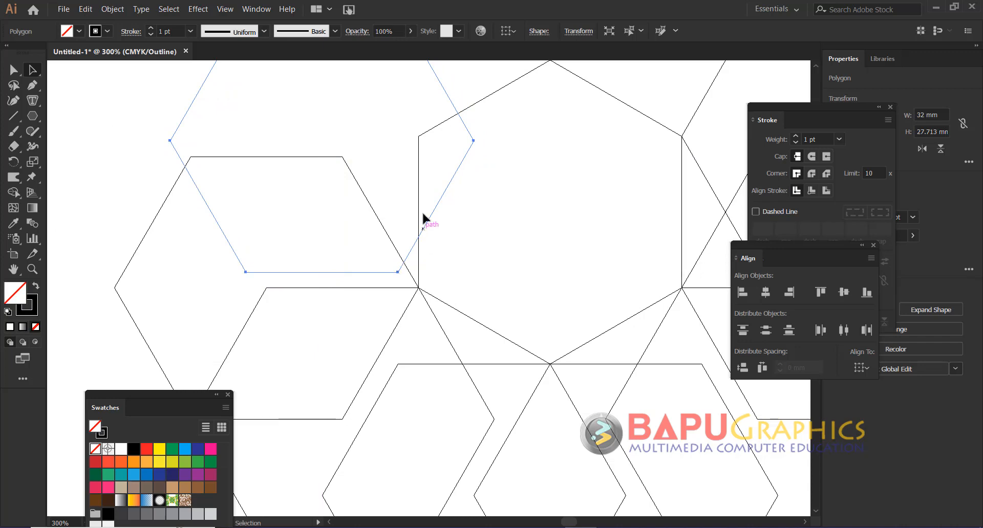
drag(473, 142, 371, 199)
ctrl+alt+click(476, 279)
ctrl+alt+click(476, 279)
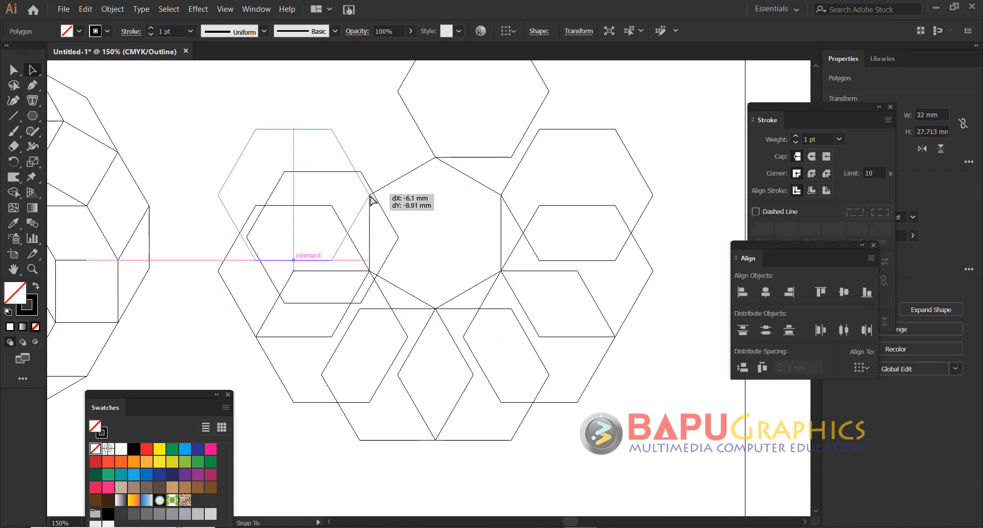
drag(371, 197, 370, 197)
click(349, 193)
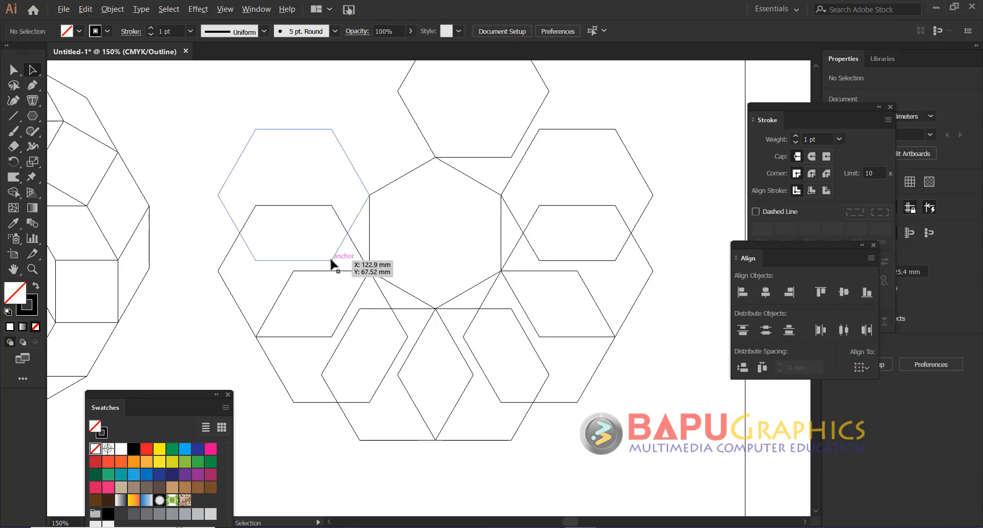
Add another hexagon copy with its lower-right corner snapped onto the pointed hexagon's upper-left vertex
drag(330, 263, 298, 194)
drag(357, 223, 371, 274)
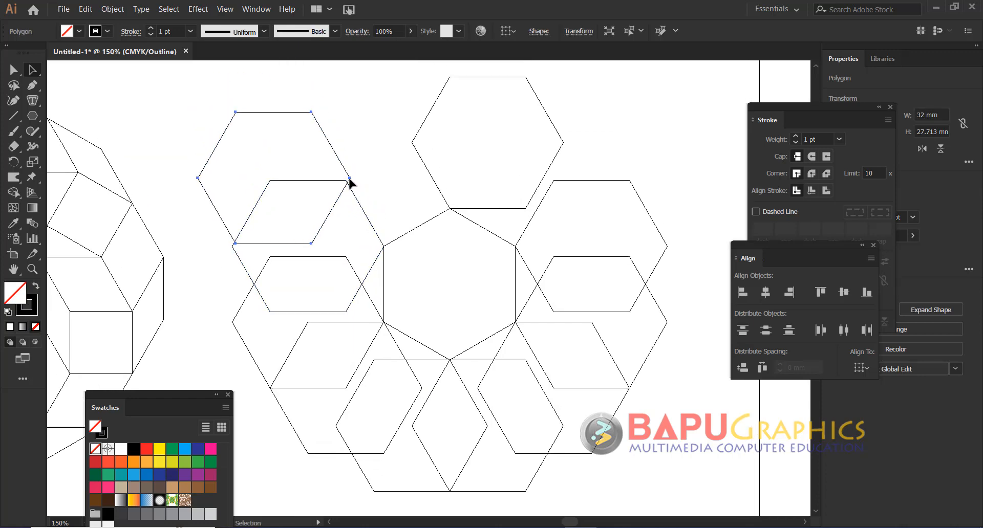
drag(349, 180, 355, 182)
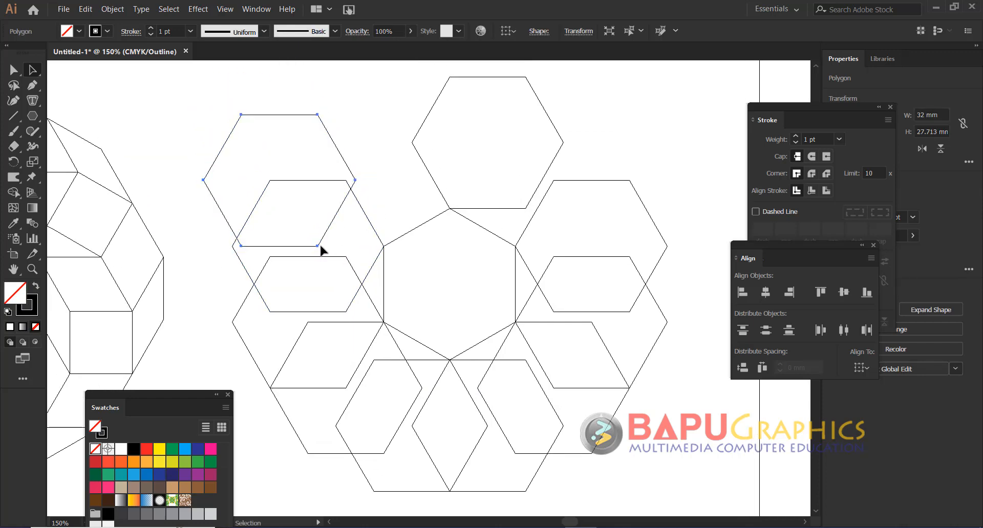
drag(320, 246, 382, 247)
click(423, 213)
Copy the upper-left hexagon and snap the copy's lower-right corner onto the pointed hexagon's top vertex
drag(399, 282, 394, 331)
drag(408, 222, 375, 177)
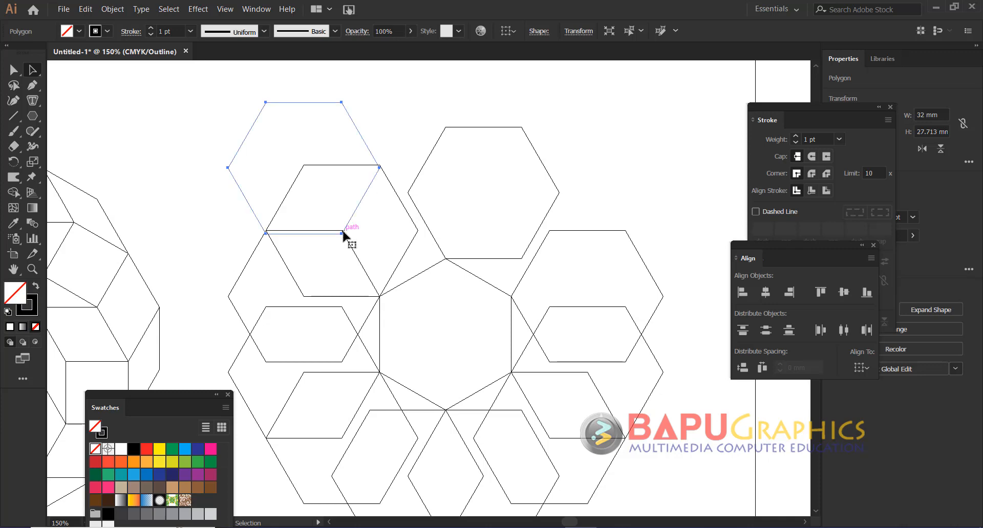
drag(342, 233, 412, 297)
ctrl+click(447, 287)
ctrl+alt+click(469, 299)
ctrl+alt+click(468, 298)
ctrl+alt+click(435, 306)
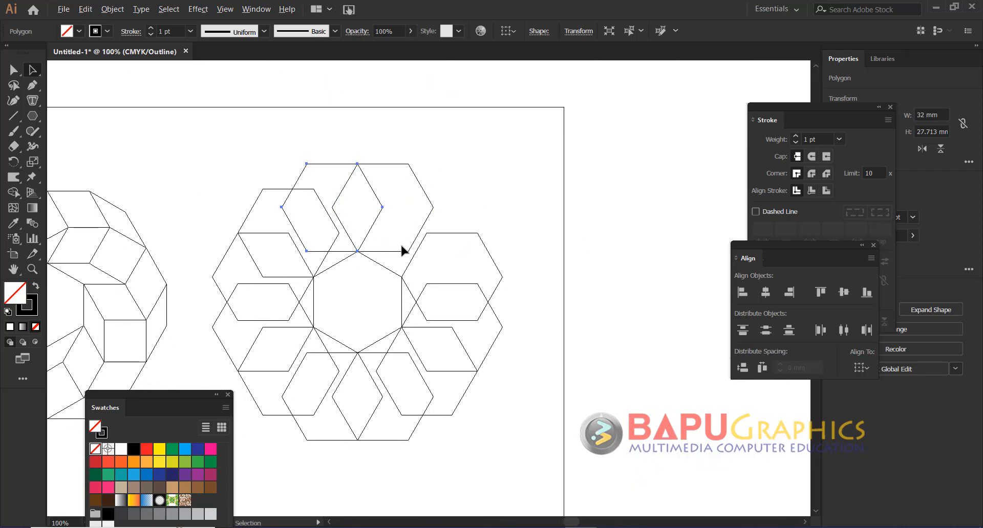
Copy the top hexagon and snap the copy's lower-left corner onto the pointed hexagon's upper-right vertex to complete the ring
drag(395, 247, 482, 207)
click(474, 218)
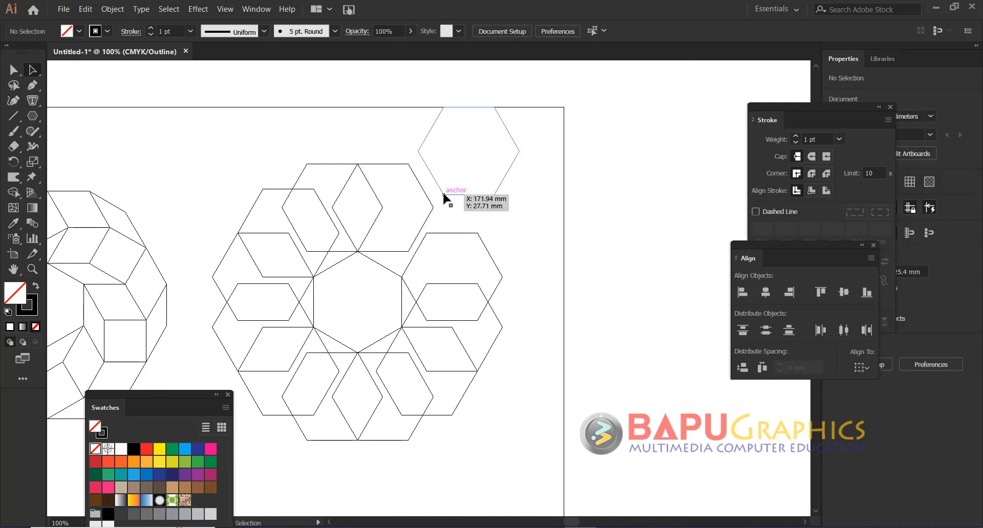
drag(443, 196, 402, 279)
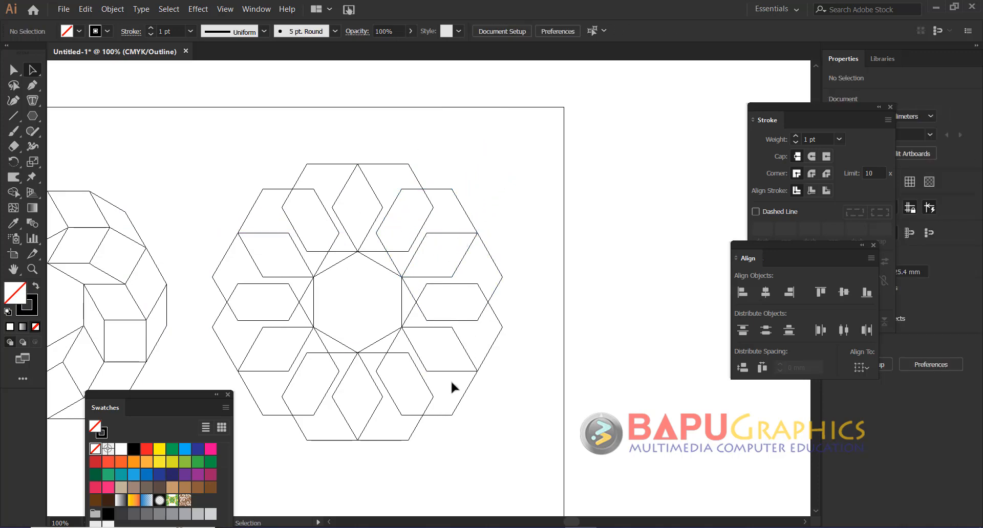
Switch the document from Outline view back to GPU Preview
key(space)
drag(398, 369, 437, 340)
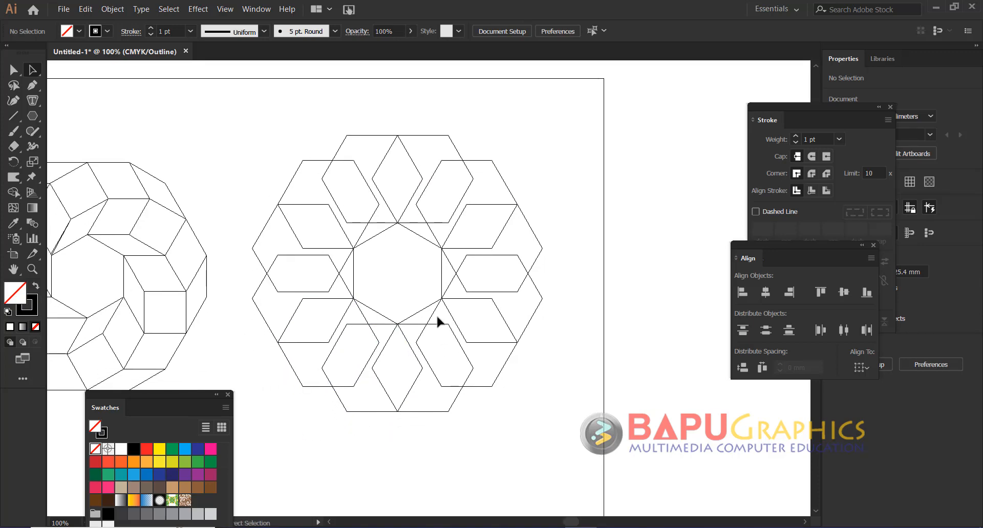
click(226, 9)
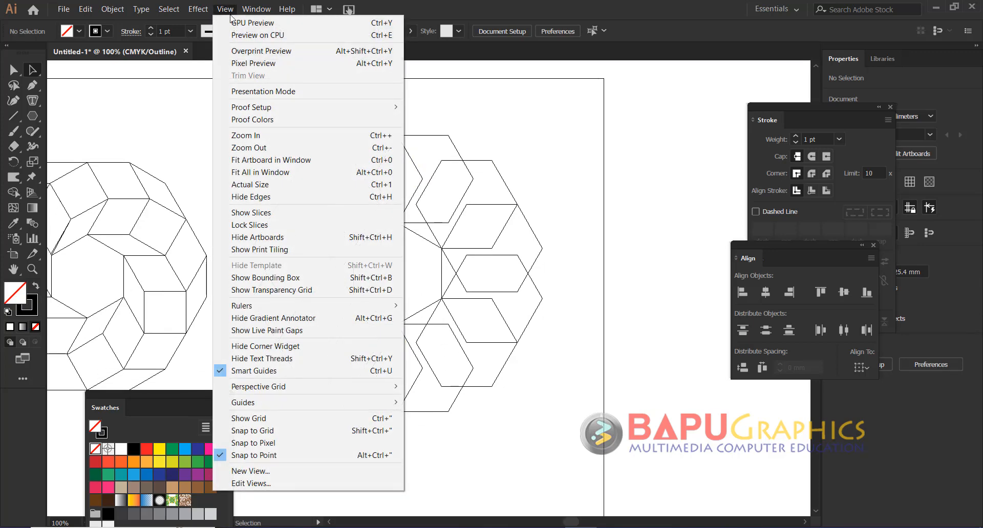
click(251, 23)
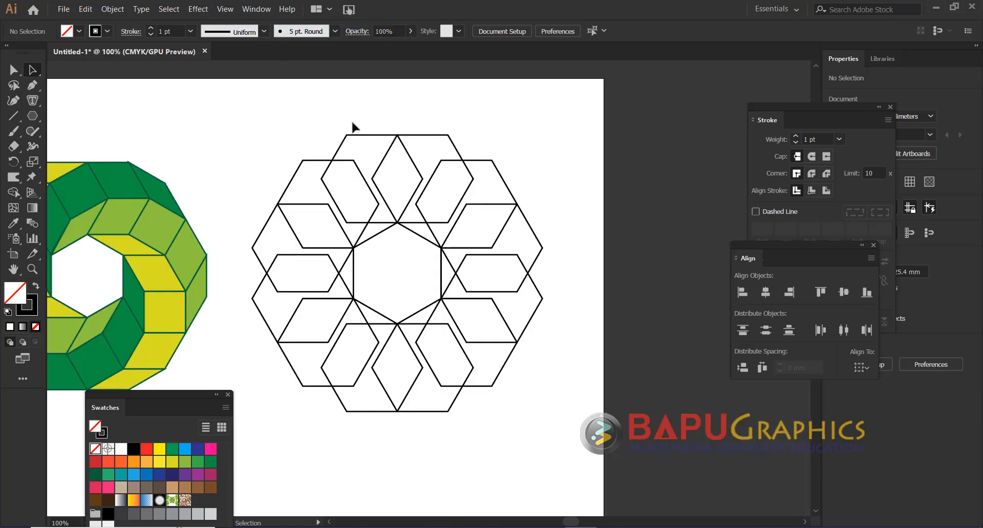
drag(287, 126, 530, 407)
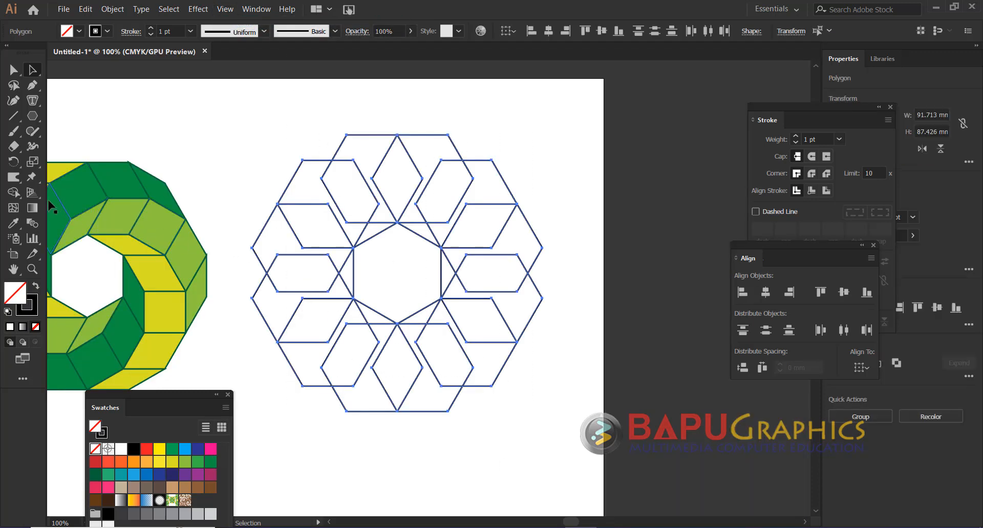
click(13, 194)
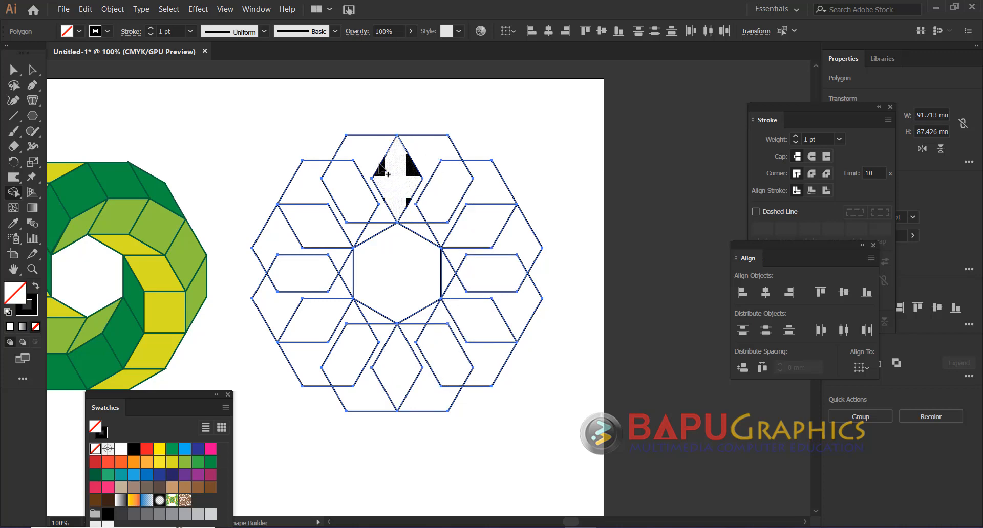
click(33, 73)
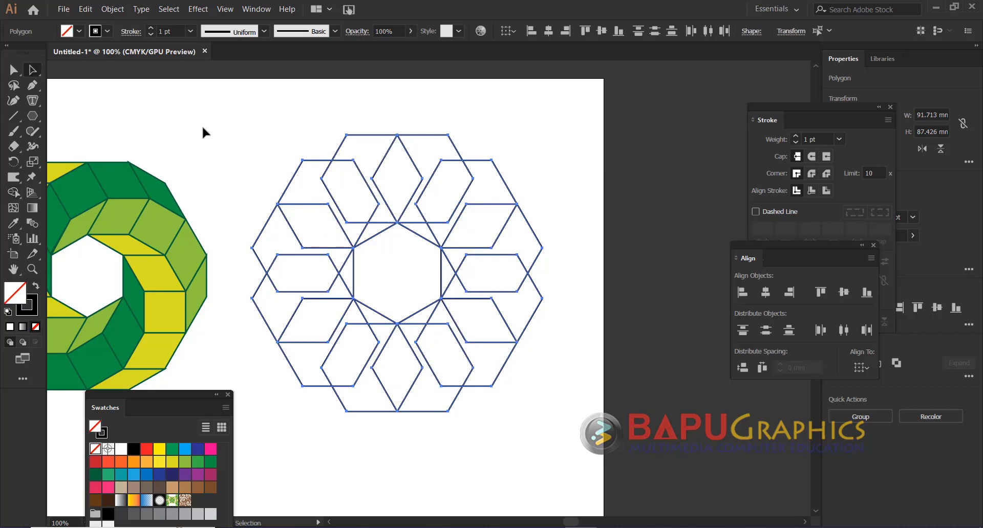
click(202, 125)
Deselect the hexagons and start a Pen tool outline from the ring's upper-right top corner down to the lower end of its right vertical side
ctrl+click(488, 234)
drag(401, 260, 404, 220)
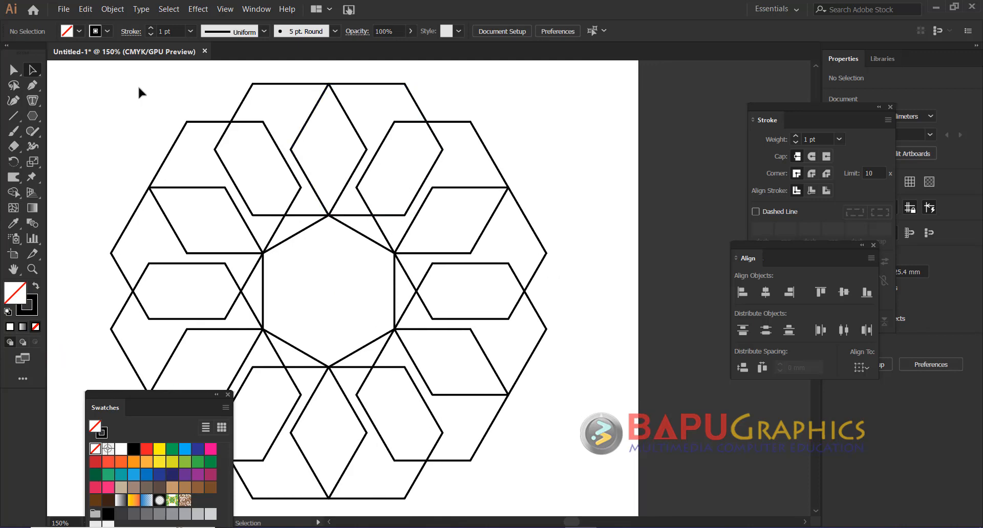
click(33, 86)
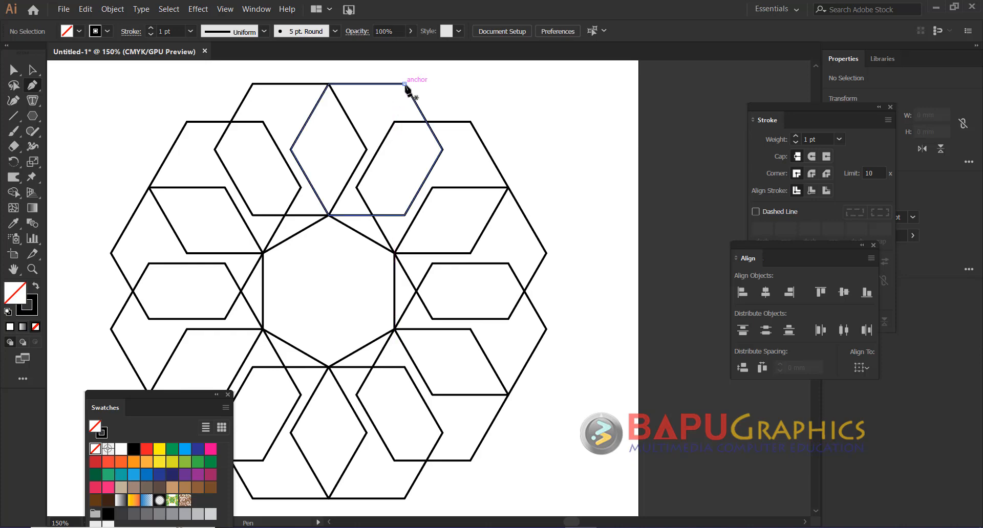
click(404, 84)
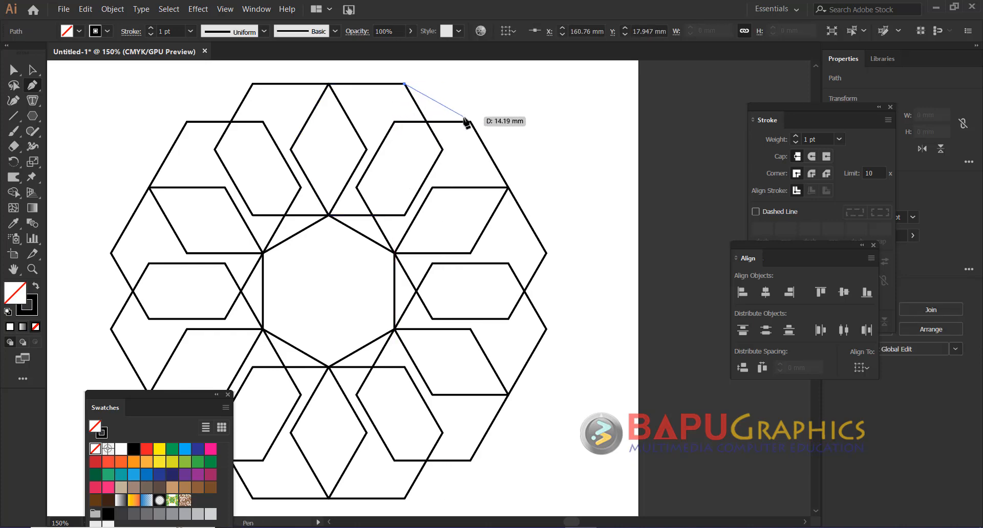
click(471, 122)
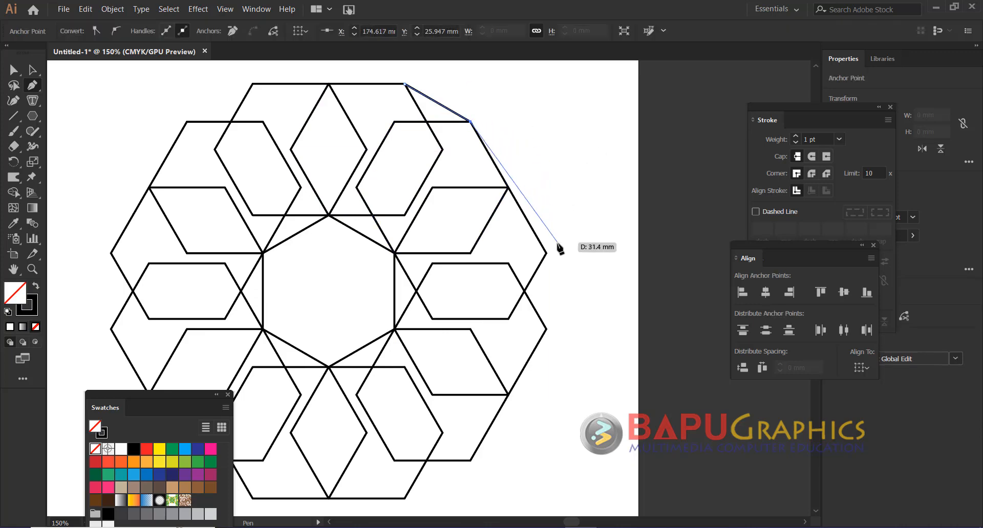
click(547, 254)
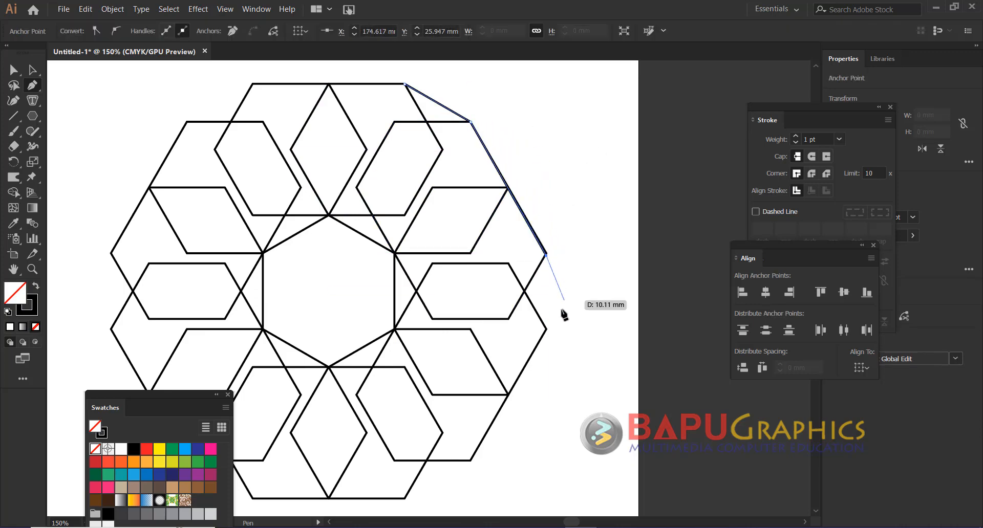
click(546, 330)
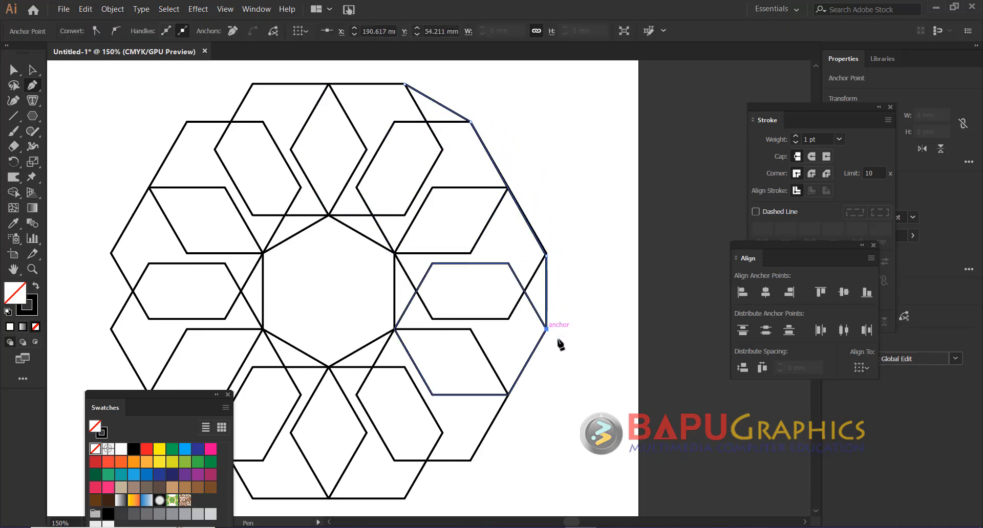
Continue the outline along the ring's lower-right corners and bottom edge up to the lower-left corner, snapping to the hexagon anchors
drag(555, 328, 543, 211)
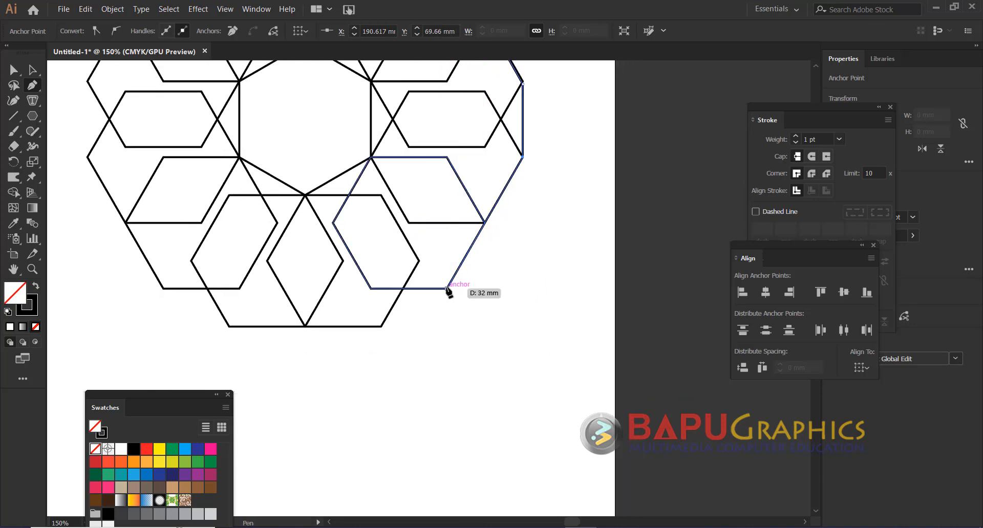
click(447, 288)
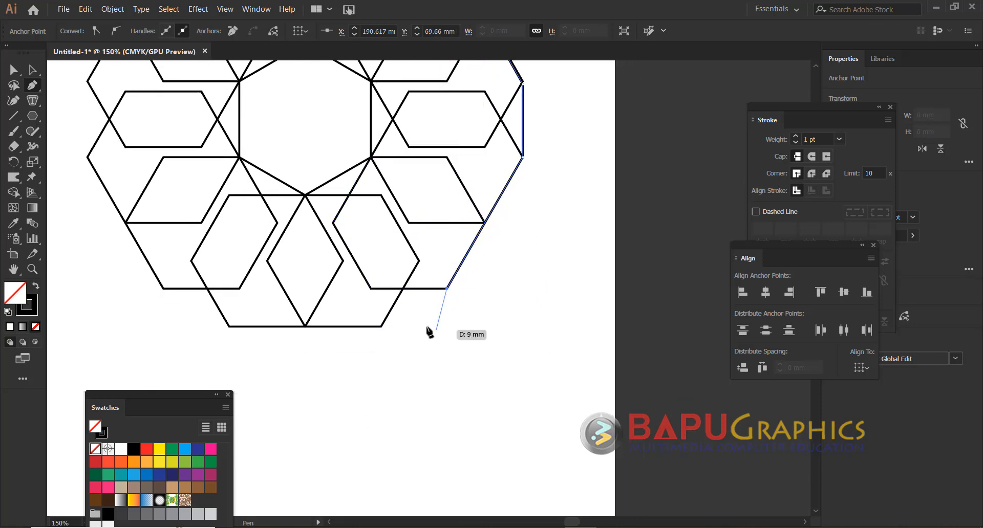
click(381, 326)
drag(352, 355, 502, 369)
click(379, 340)
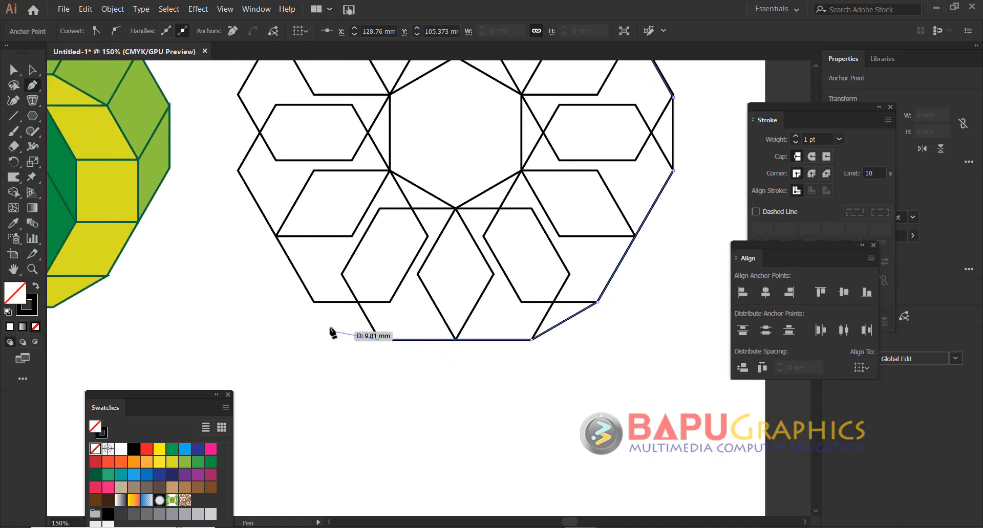
click(315, 303)
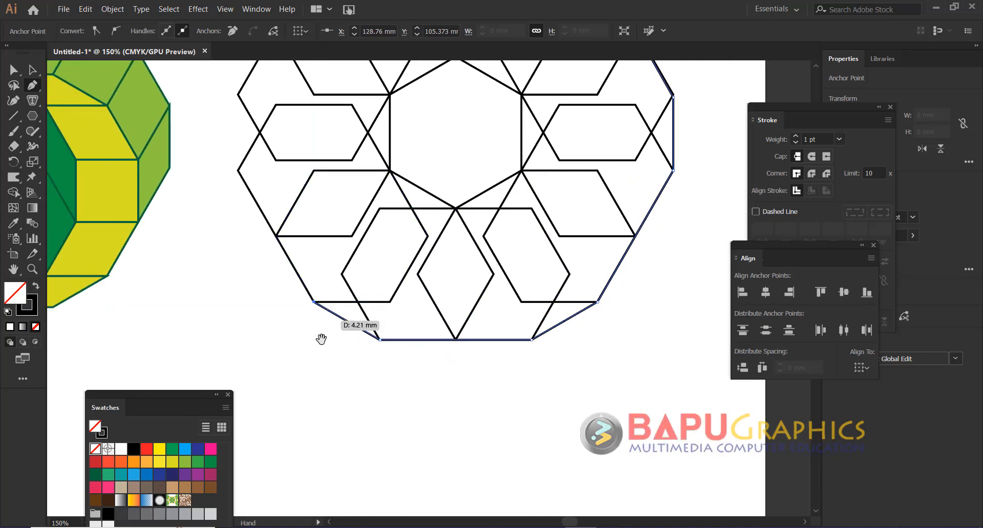
Trace the outline up the ring's left side and across the top, close it at its starting anchor, and deselect it
drag(322, 338, 422, 403)
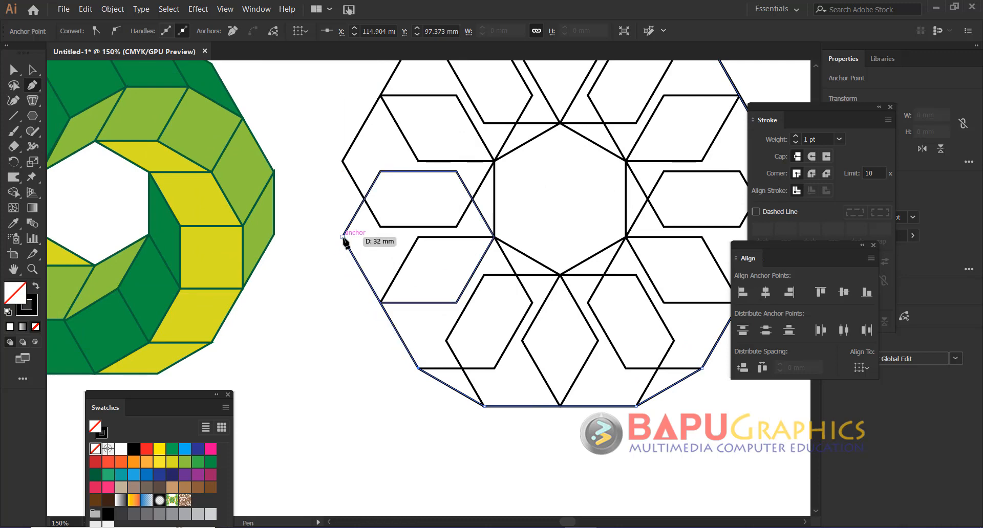
click(342, 236)
click(342, 160)
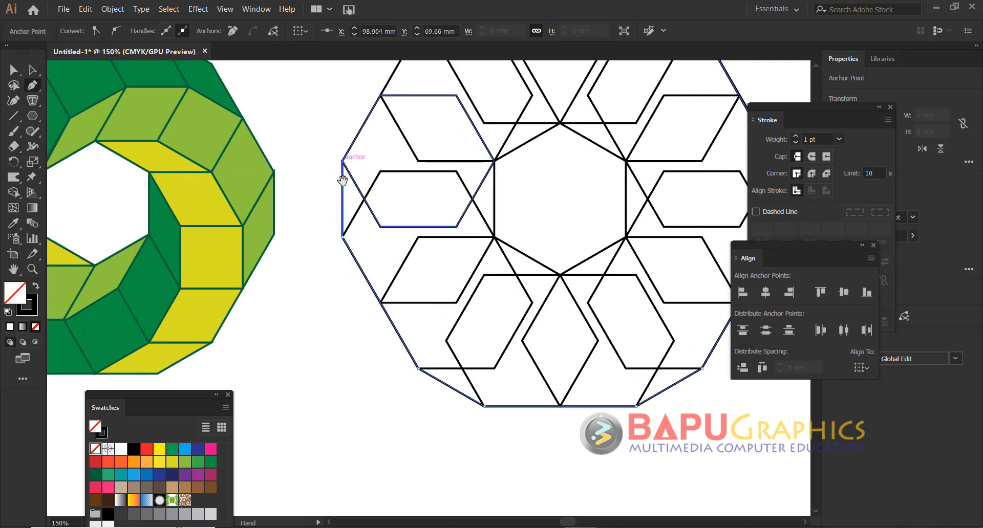
scroll(345, 162, up, 5)
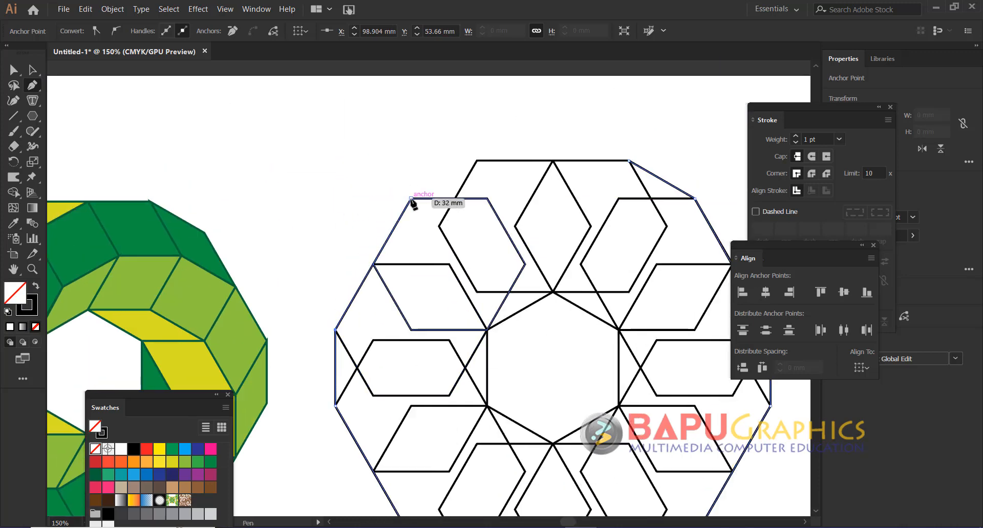
click(411, 198)
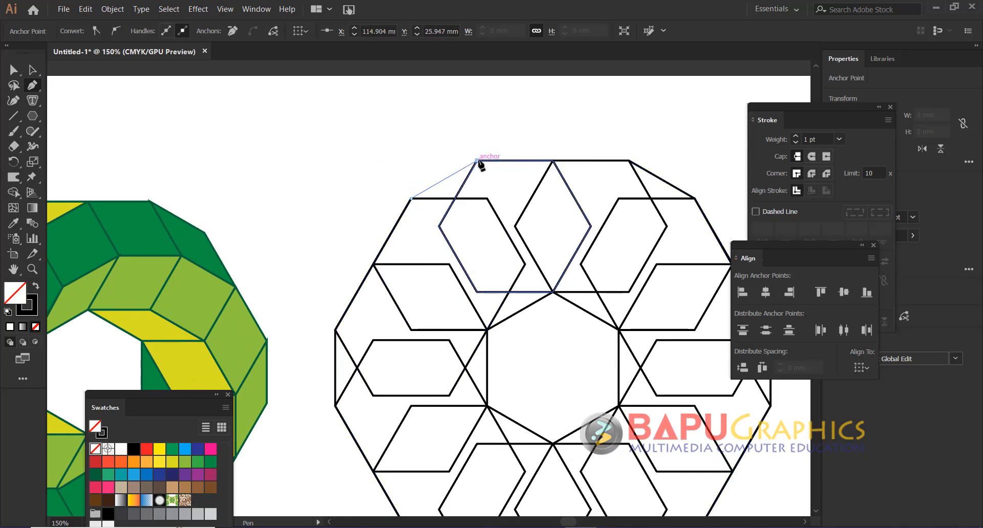
click(476, 161)
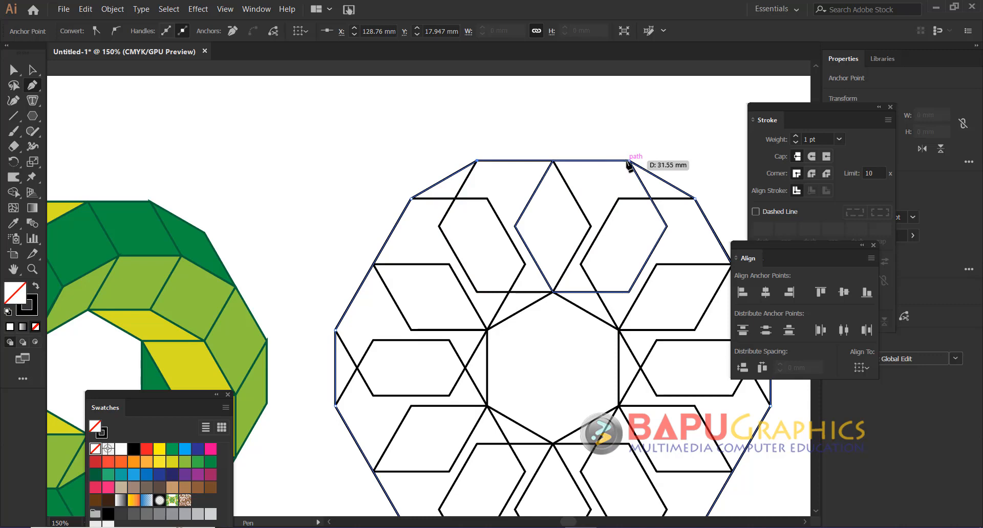
click(630, 161)
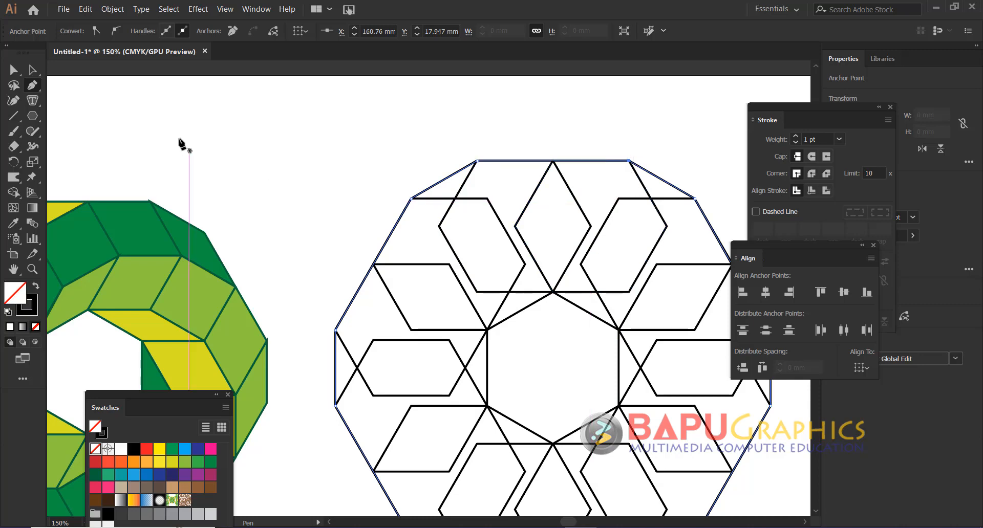
click(38, 71)
drag(658, 322, 541, 256)
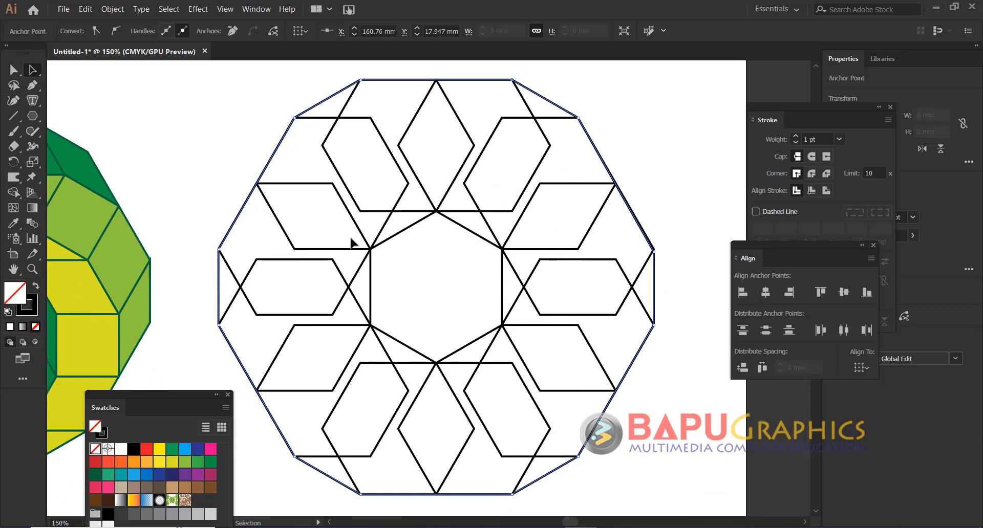
click(198, 132)
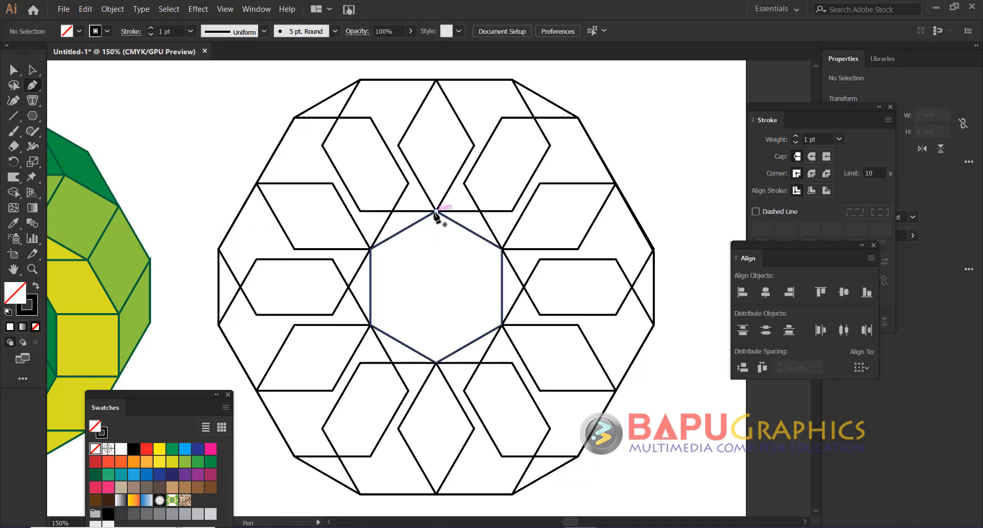
Draw an open five-anchor path from the central hexagon's top vertex, curving clockwise through the hexagon corners to the ring's lower-right edge
click(436, 211)
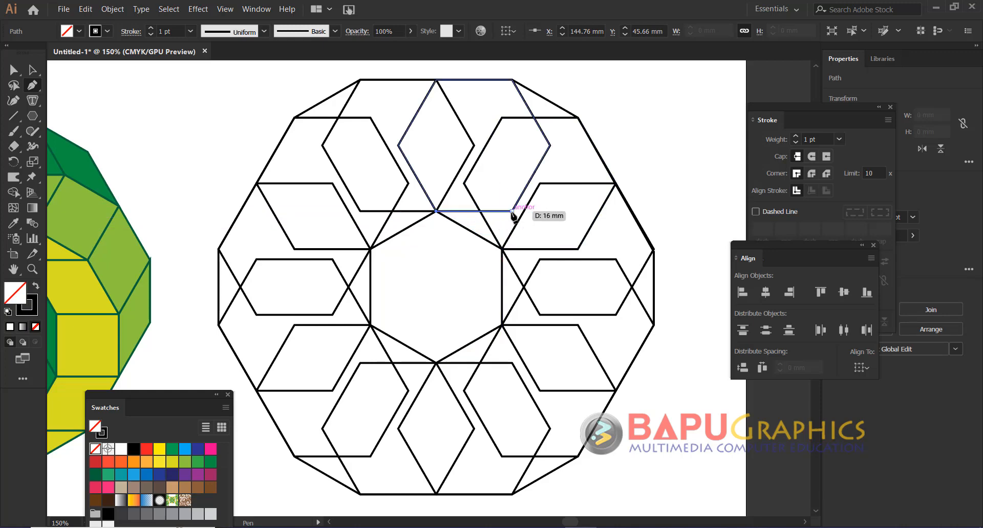
click(512, 211)
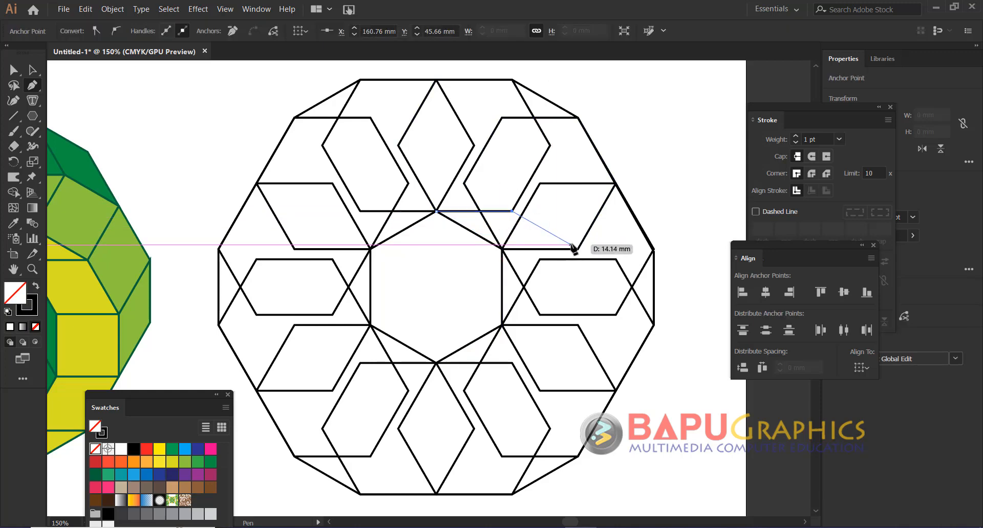
click(578, 249)
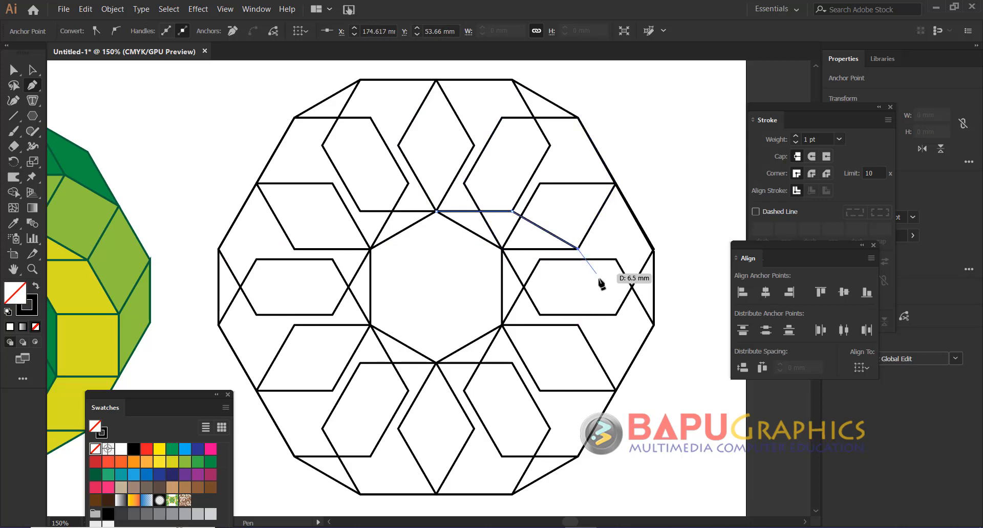
click(616, 314)
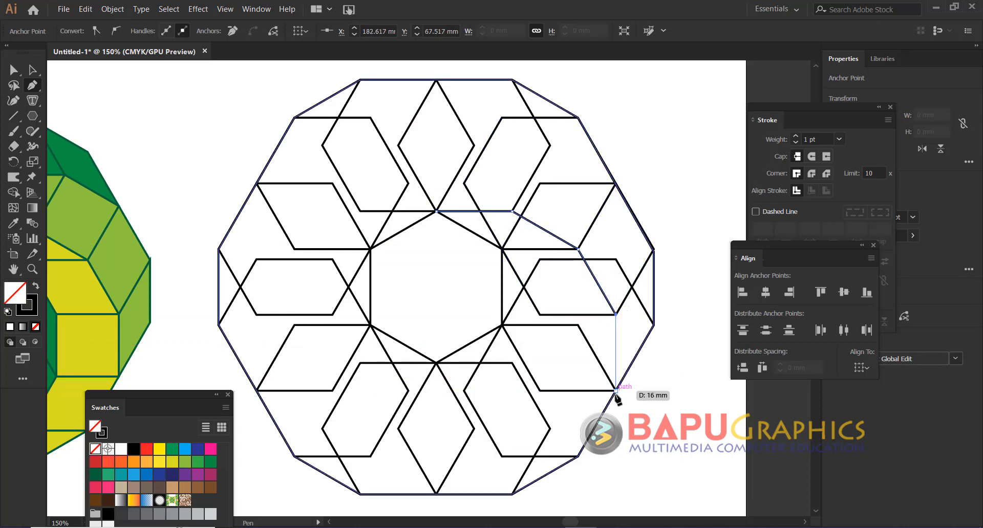
click(615, 391)
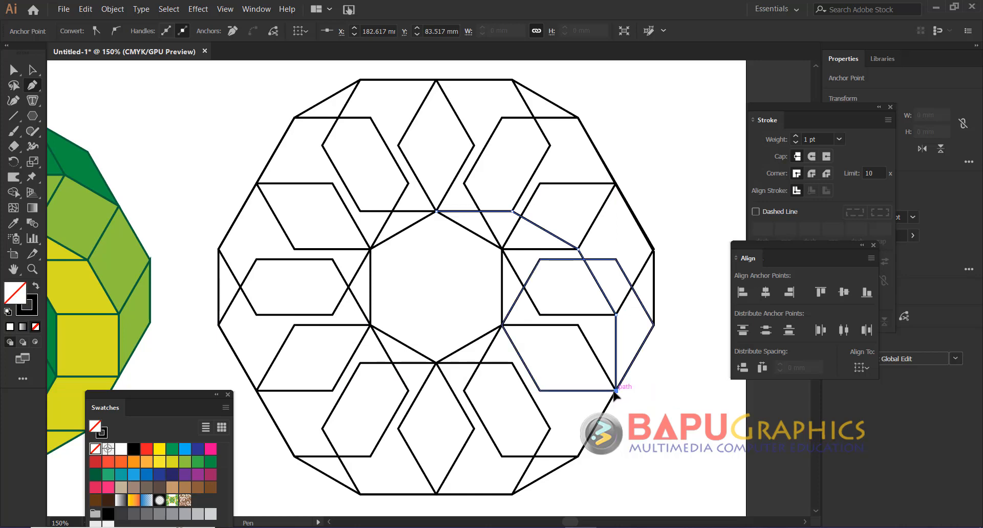
click(38, 71)
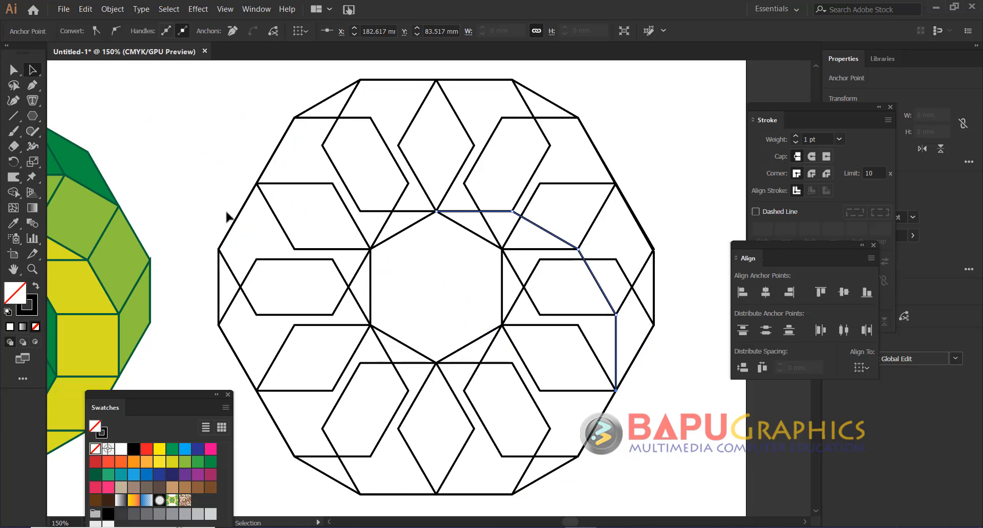
Set the new path's stroke colour to cyan (C 100, M 0, Y 0, K 0)
click(36, 316)
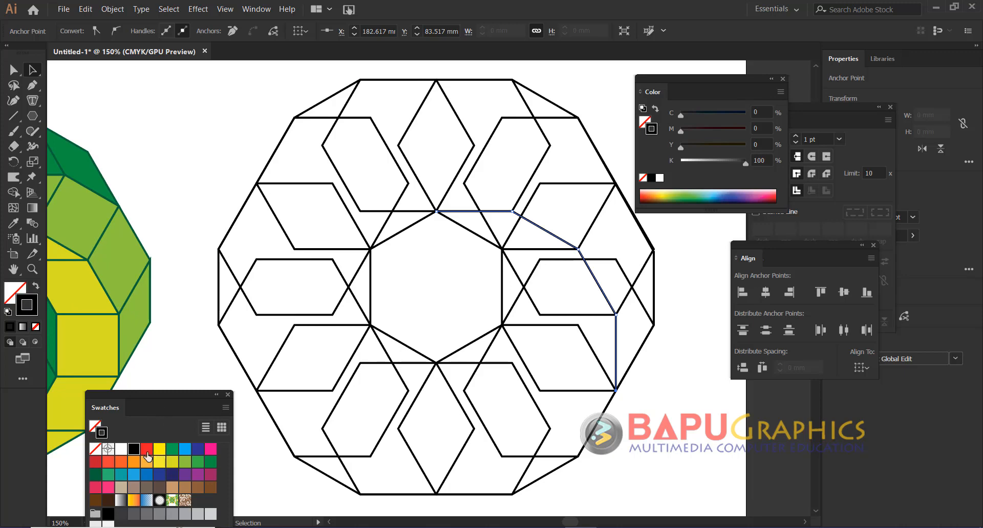
click(147, 450)
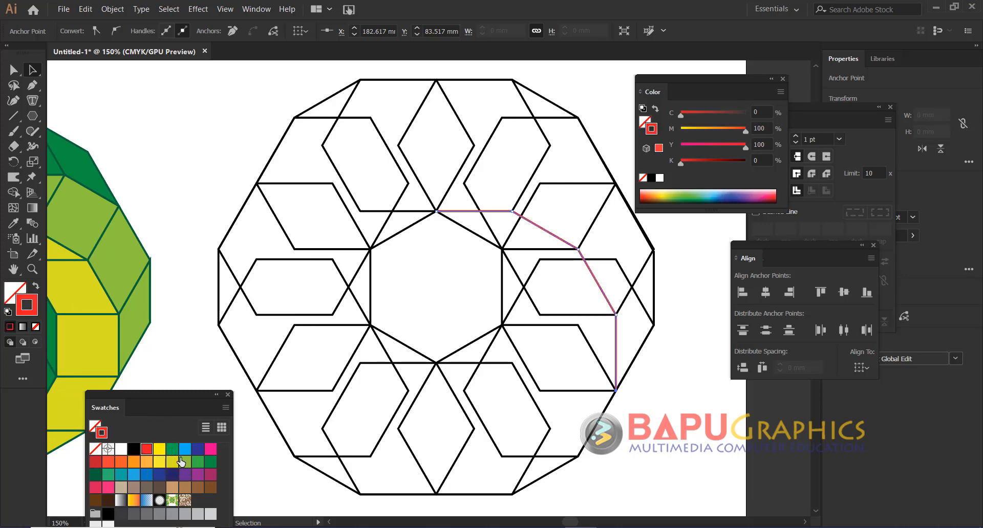
click(185, 450)
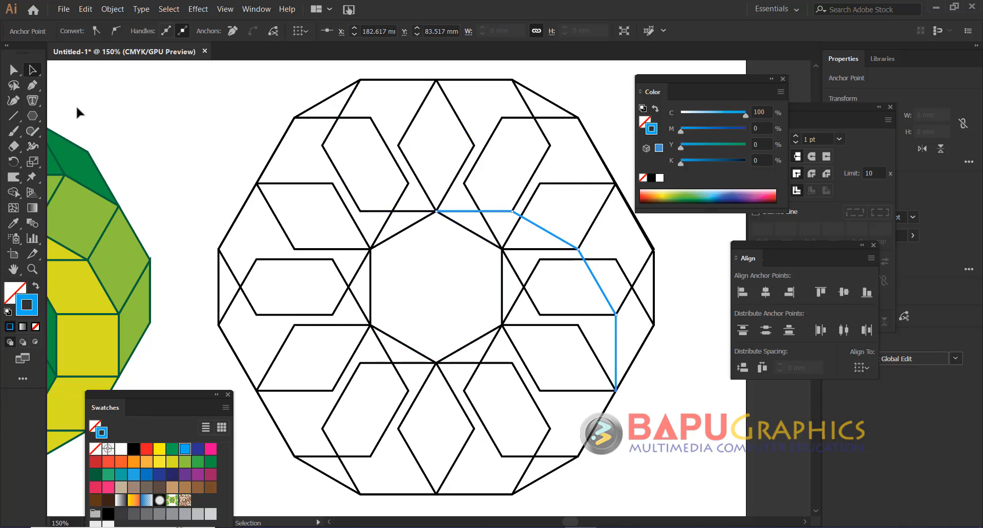
Draw a second cyan path from the central hexagon's upper-right vertex, curving clockwise through the hexagon corners to the midpoint of the ring's bottom edge
click(34, 88)
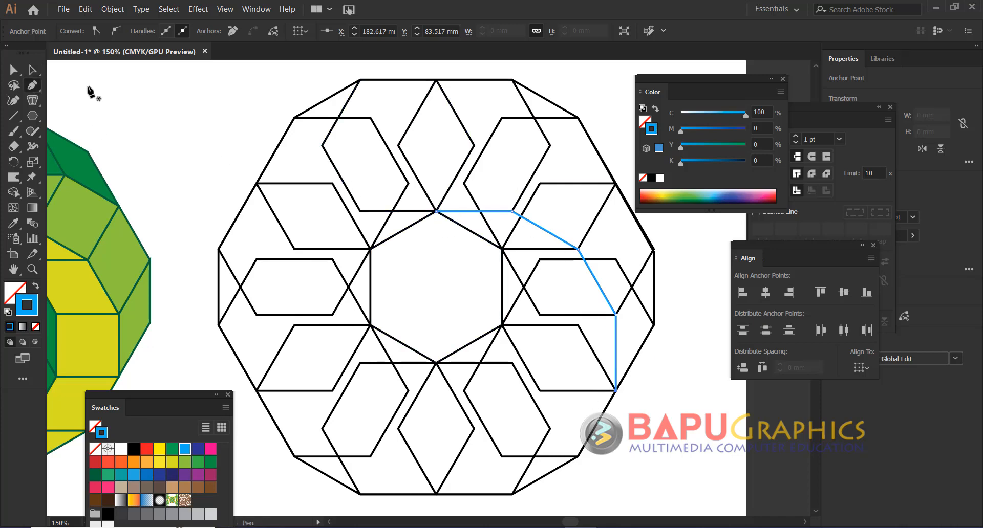
click(501, 249)
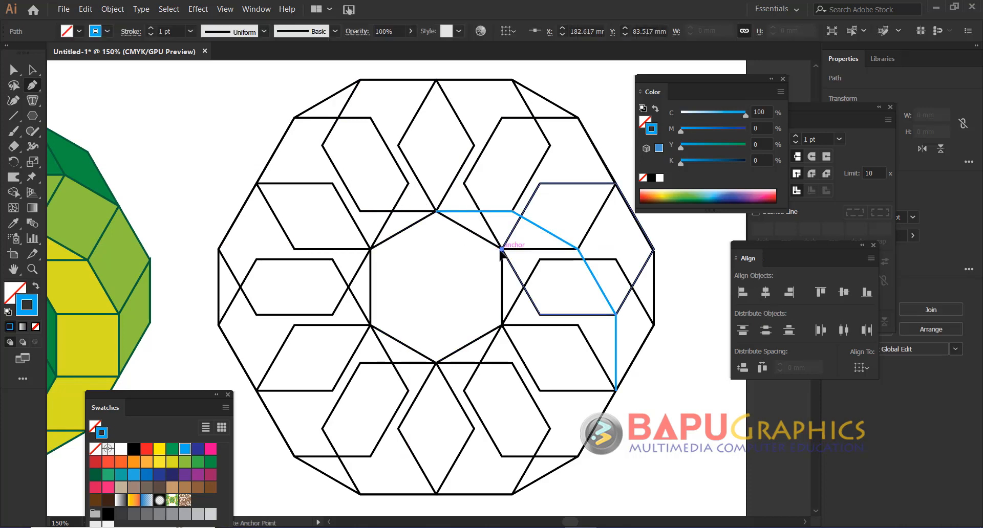
click(540, 314)
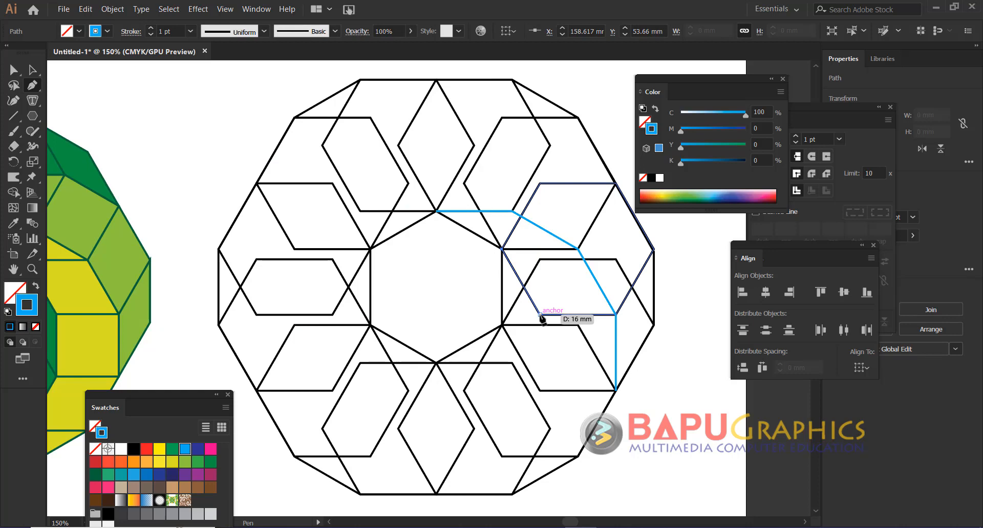
click(540, 390)
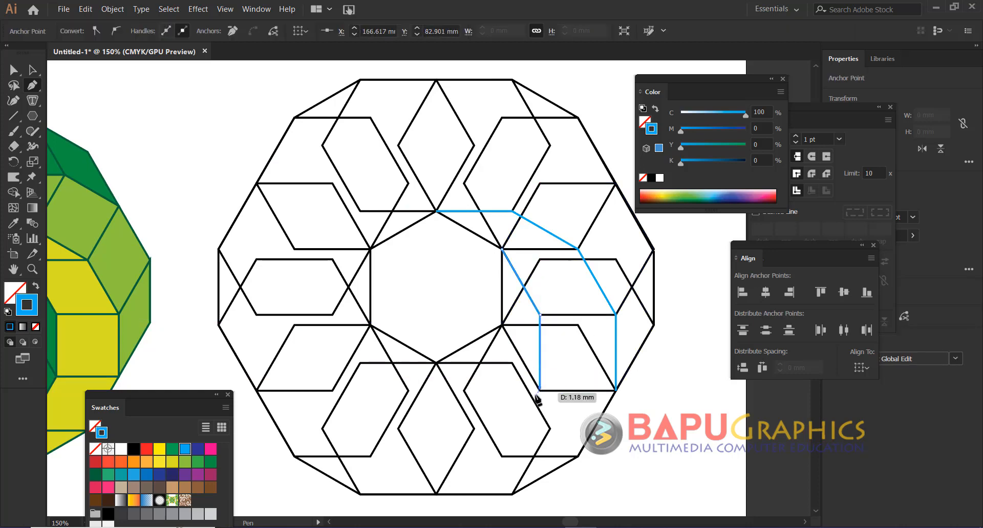
click(501, 456)
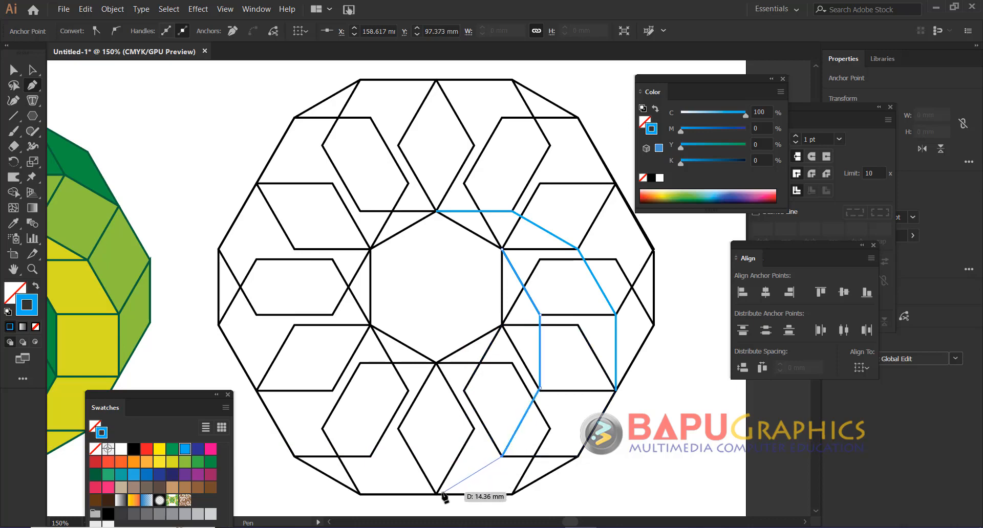
click(434, 494)
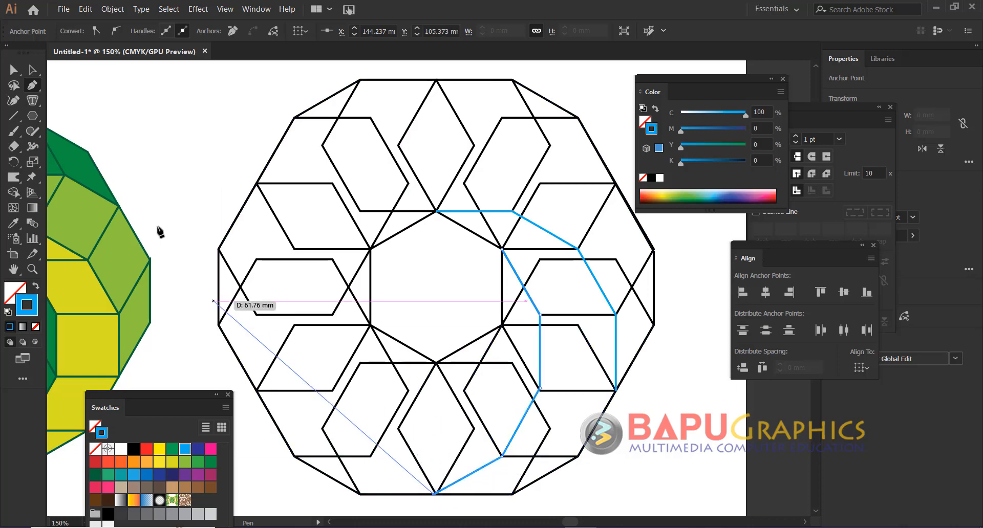
key(ctrl+z)
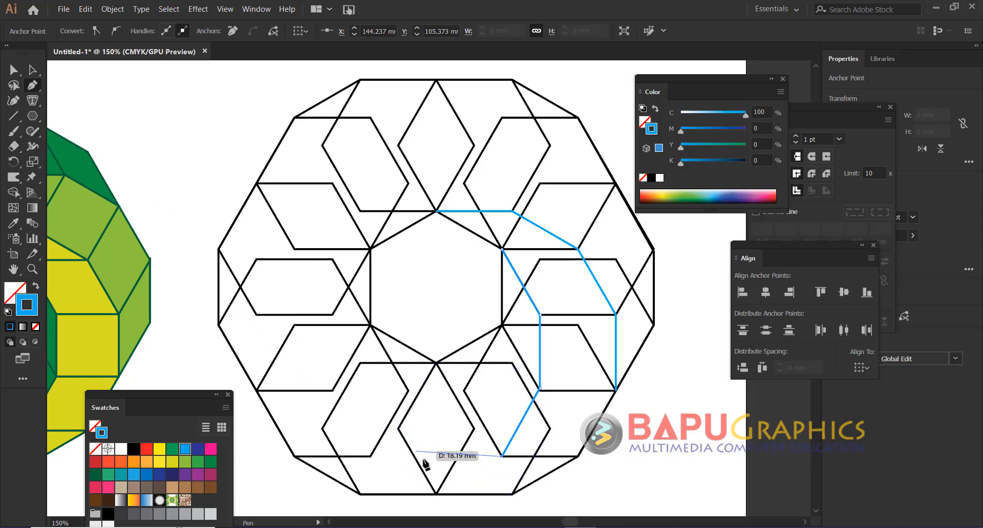
click(436, 495)
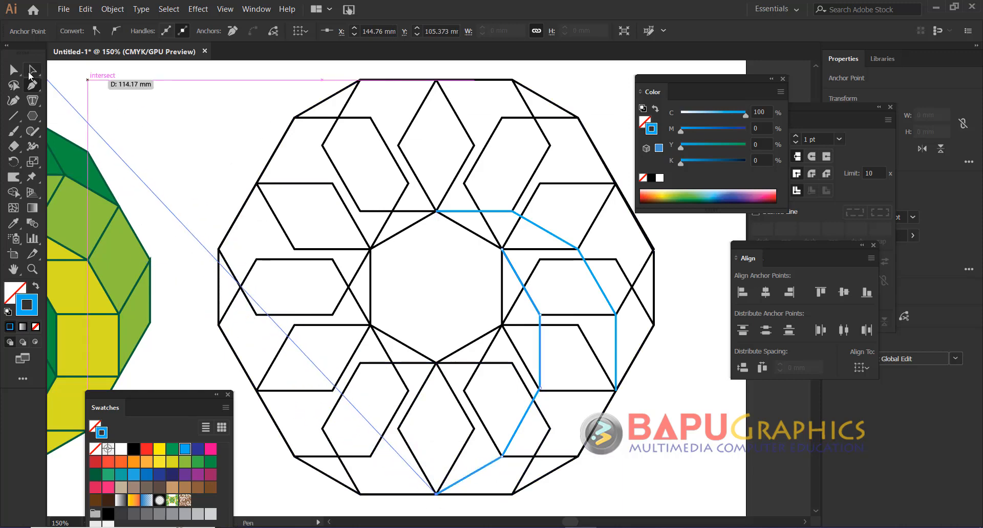
Draw a third cyan five-anchor path from the central hexagon's lower-right vertex, curving clockwise through the hexagon corners to the ring's lower-left edge
key(a)
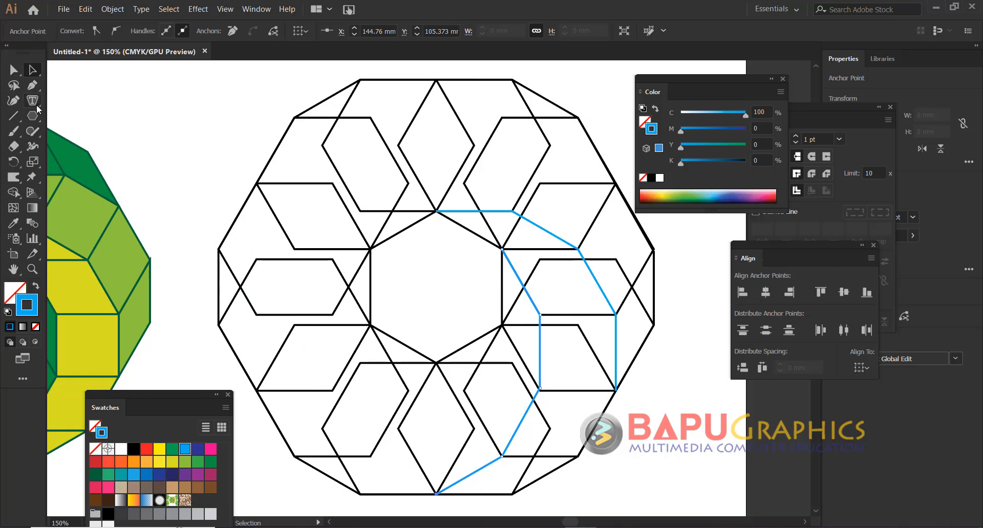
click(32, 88)
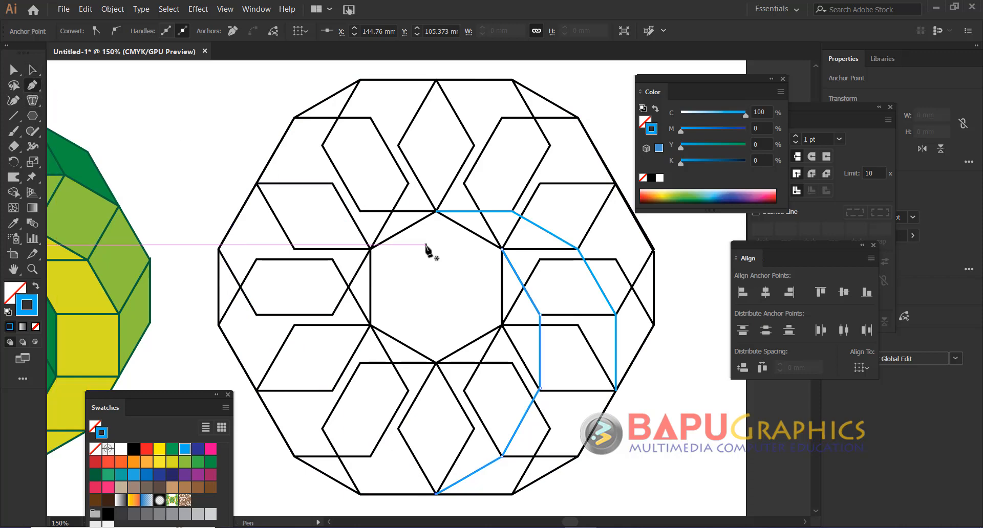
click(503, 326)
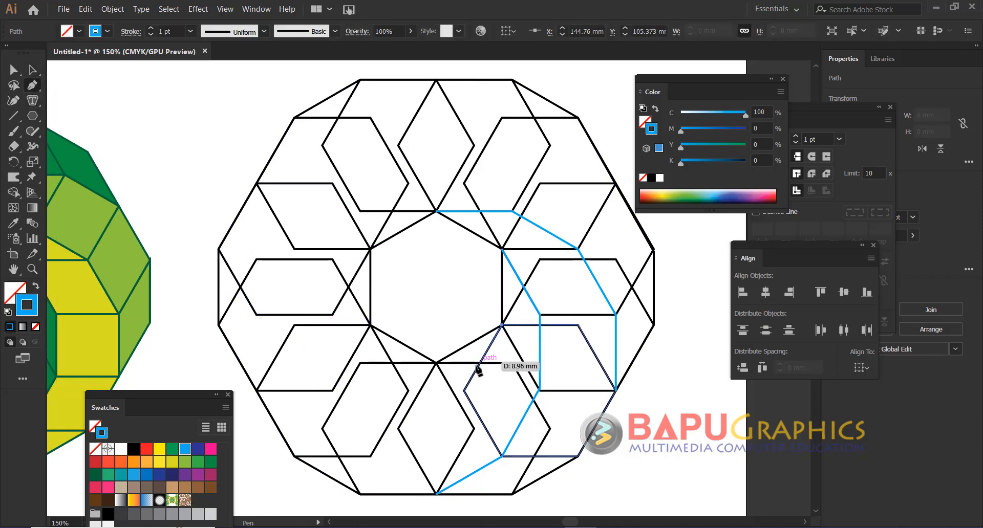
click(464, 391)
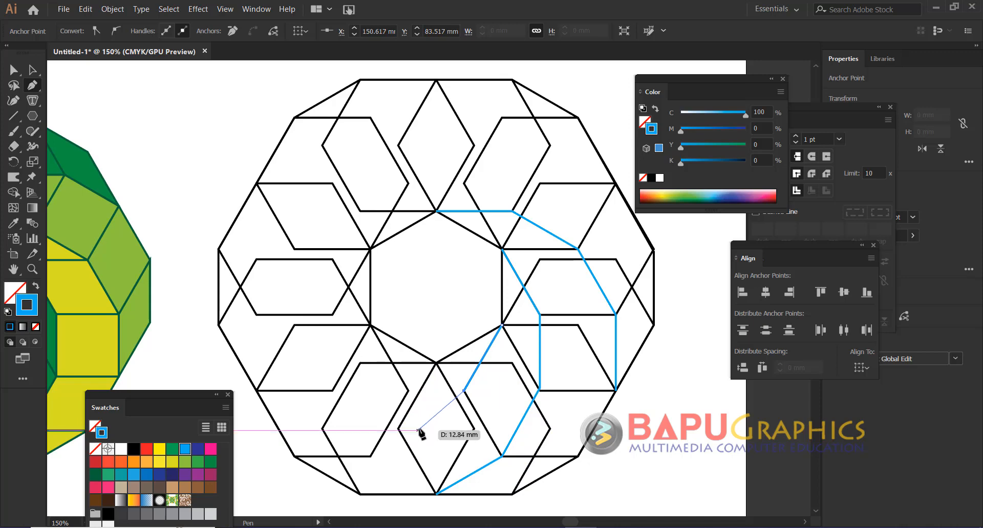
click(399, 429)
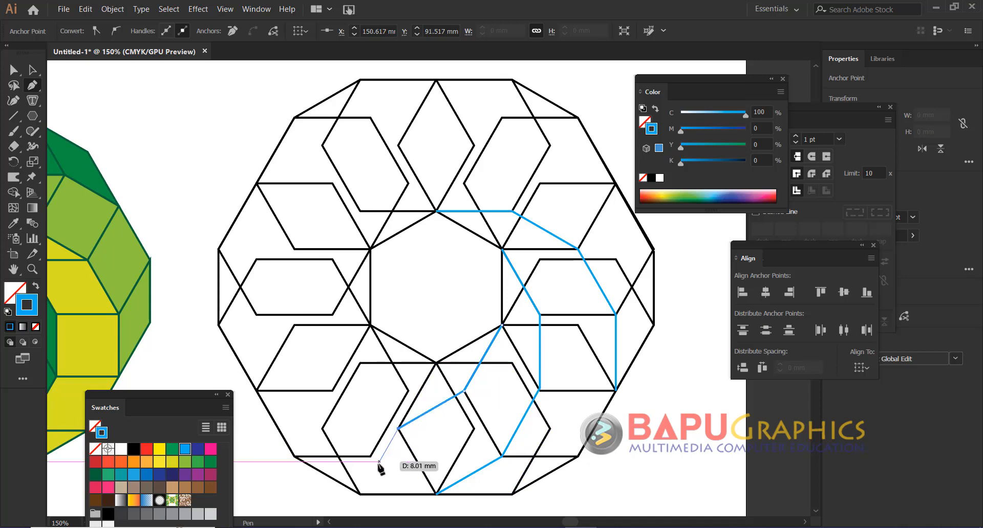
click(322, 429)
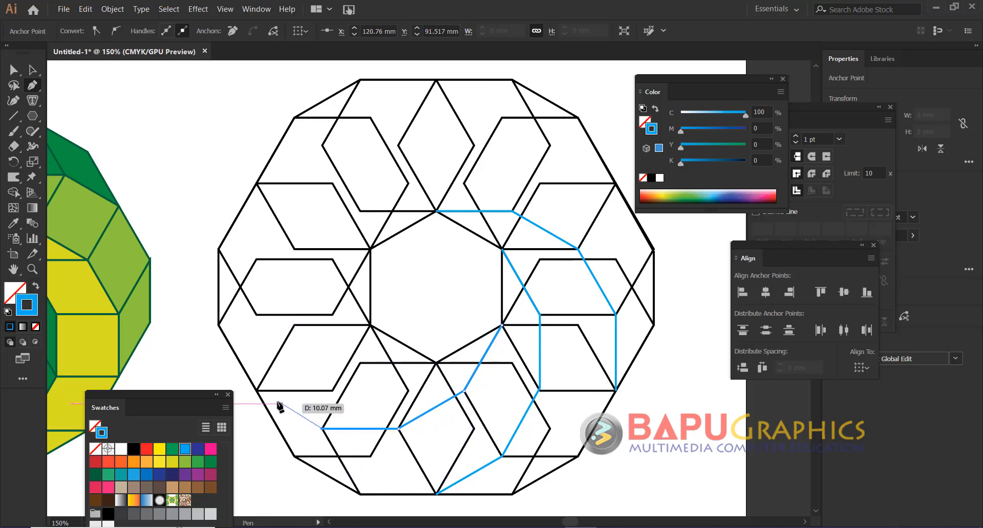
click(256, 392)
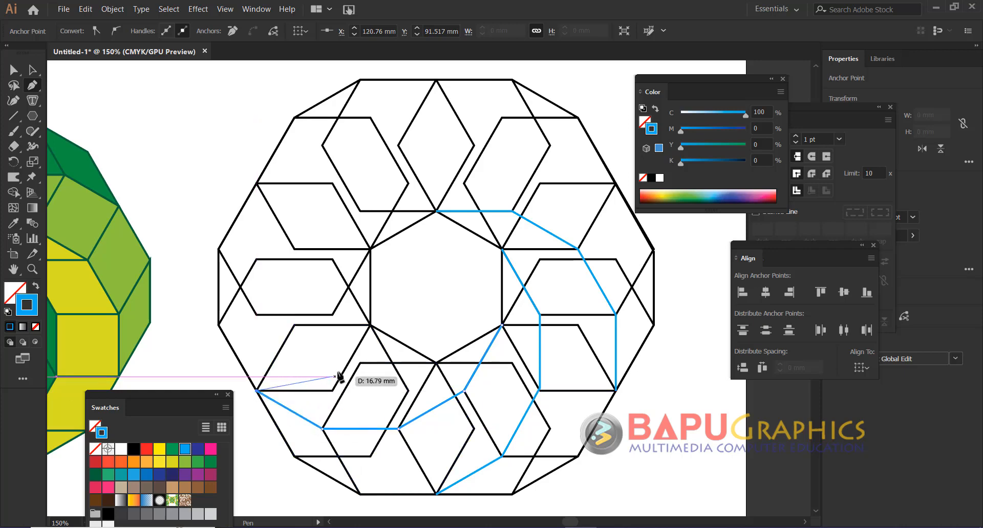
Draw a fourth cyan path from the central hexagon's bottom vertex, curving clockwise through the hexagon corners to the ring's upper-left edge
drag(332, 351, 353, 282)
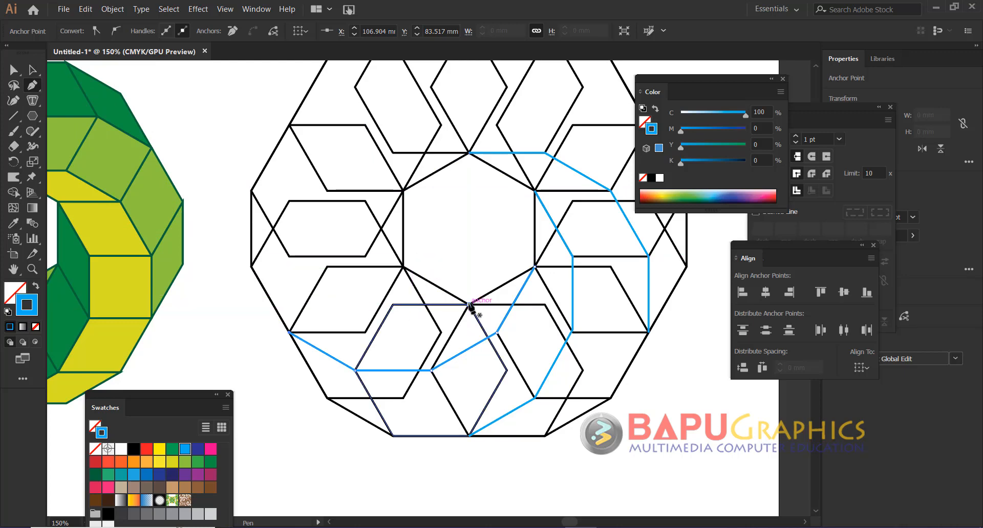
click(469, 305)
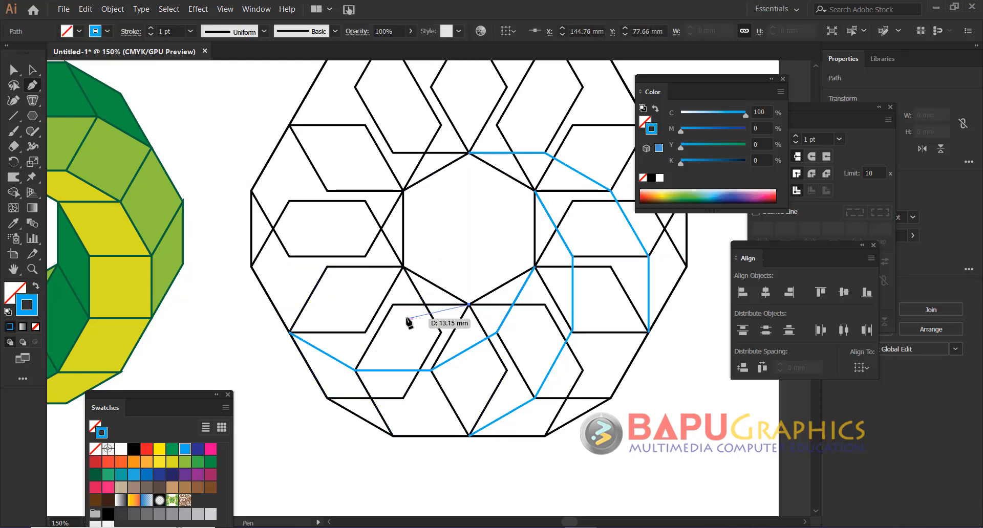
click(392, 305)
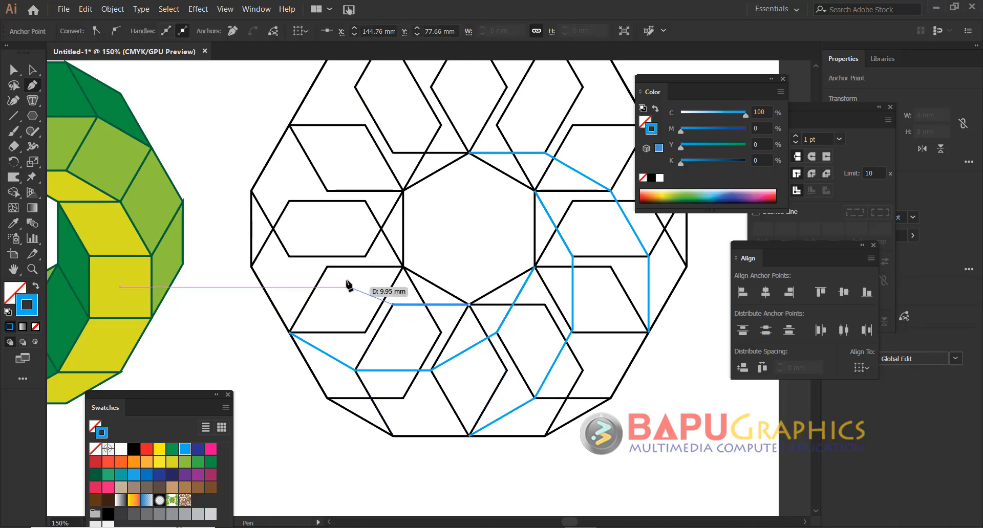
click(327, 267)
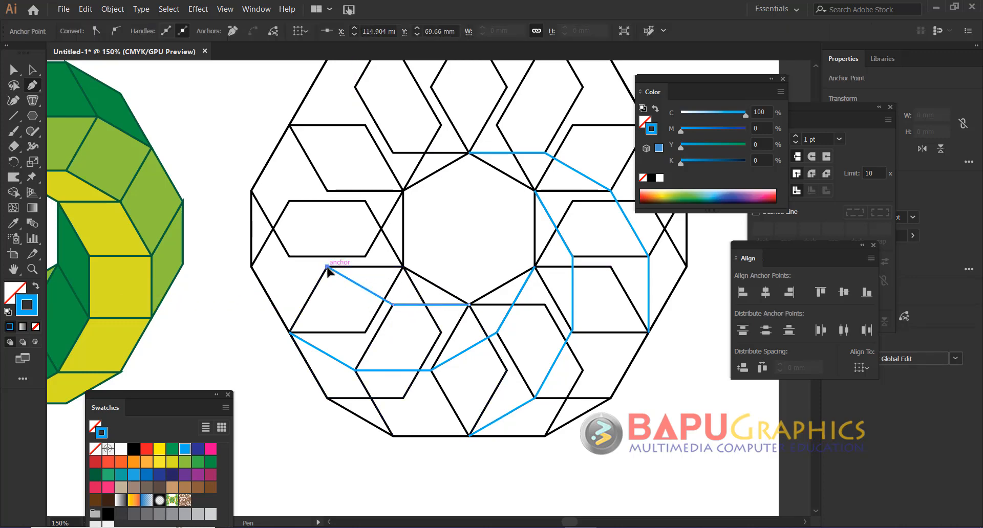
click(290, 202)
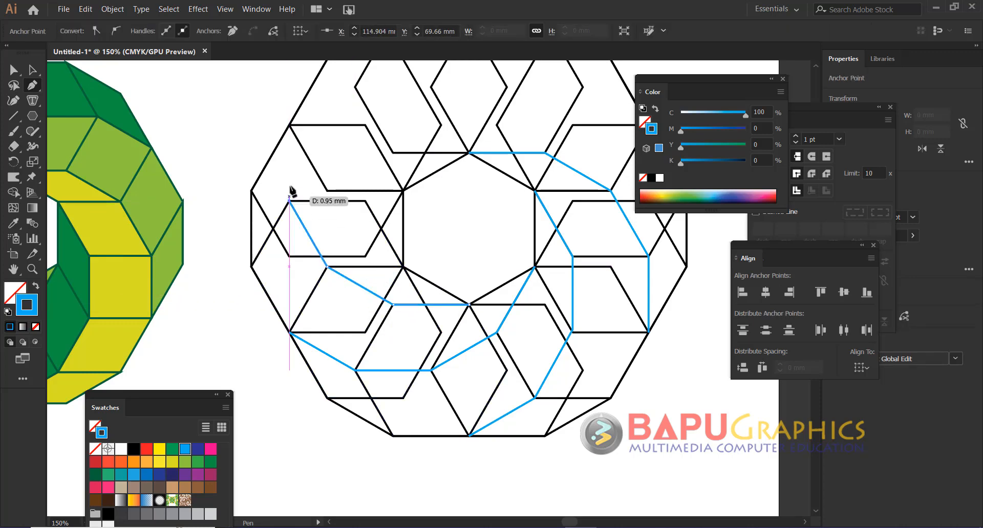
click(290, 124)
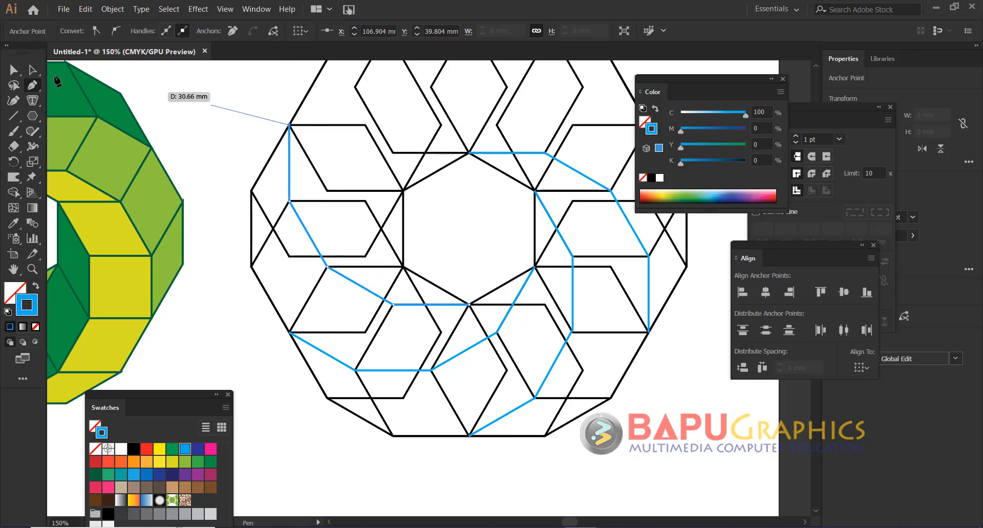
click(32, 70)
Draw a fifth cyan path from the central hexagon's lower-left vertex, curving clockwise through the hexagon corners to the midpoint of the ring's top edge
drag(426, 221, 417, 249)
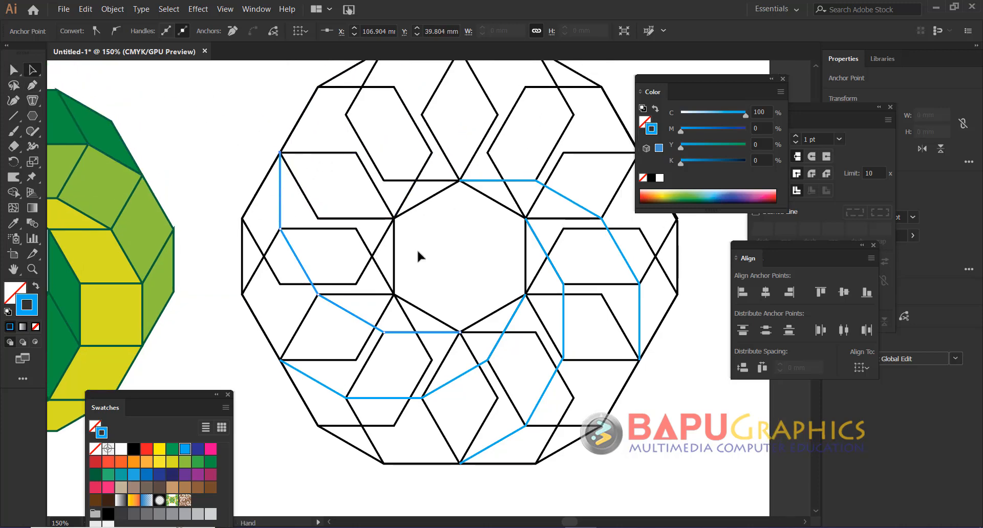
key(p)
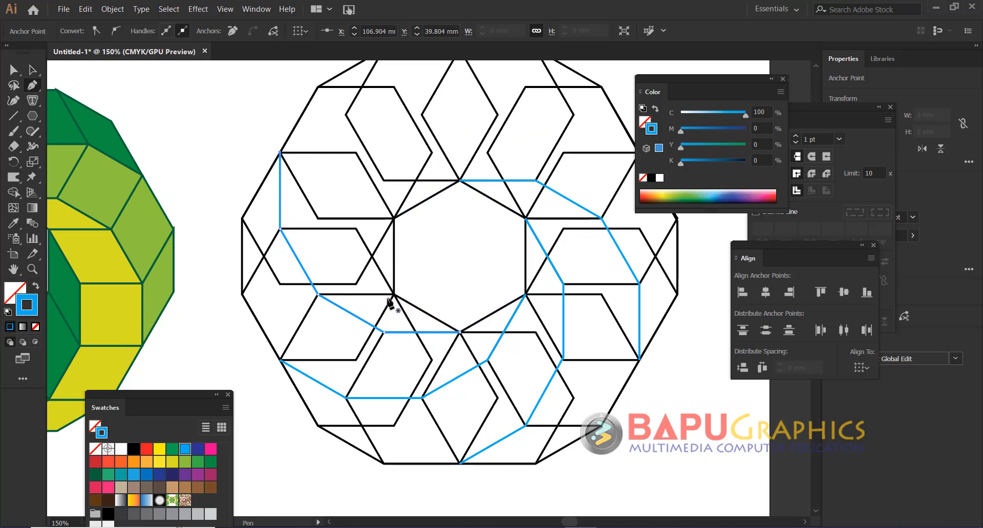
click(394, 295)
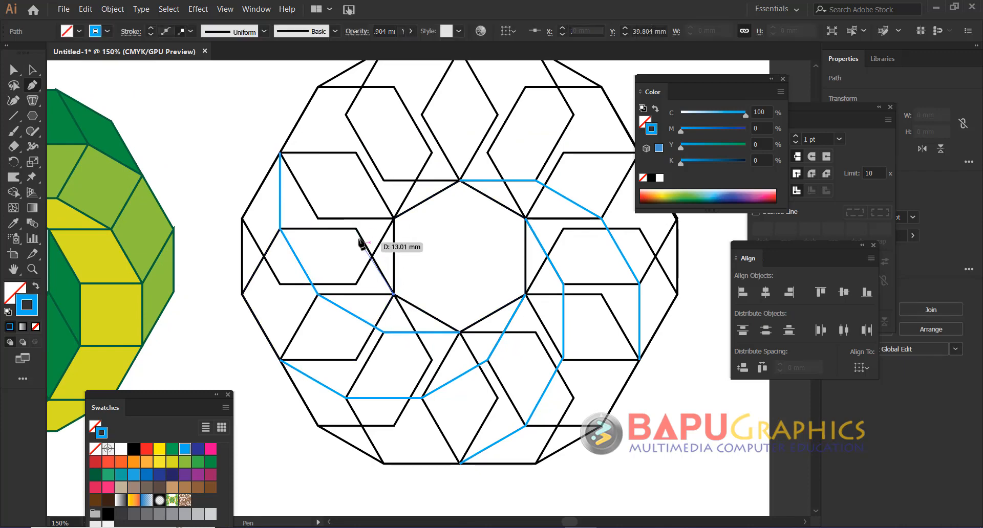
click(356, 230)
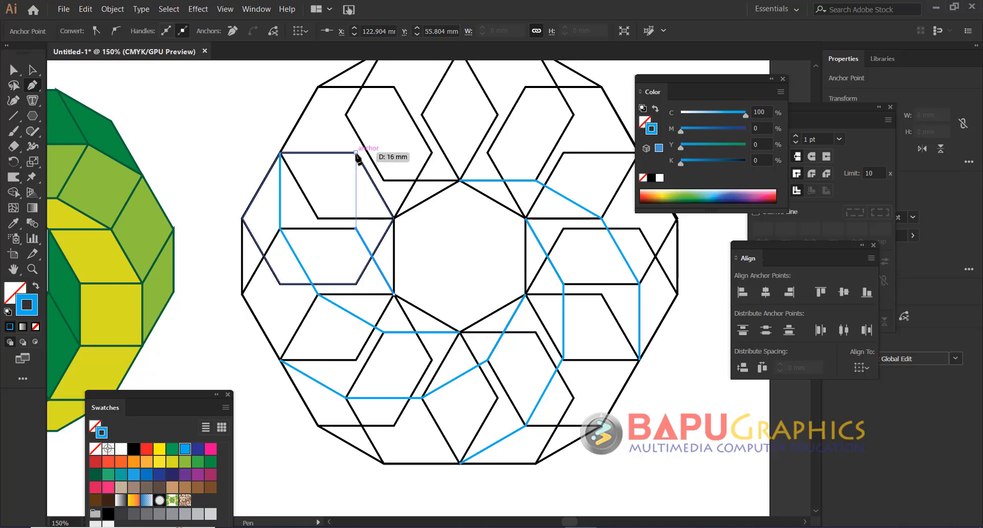
click(356, 153)
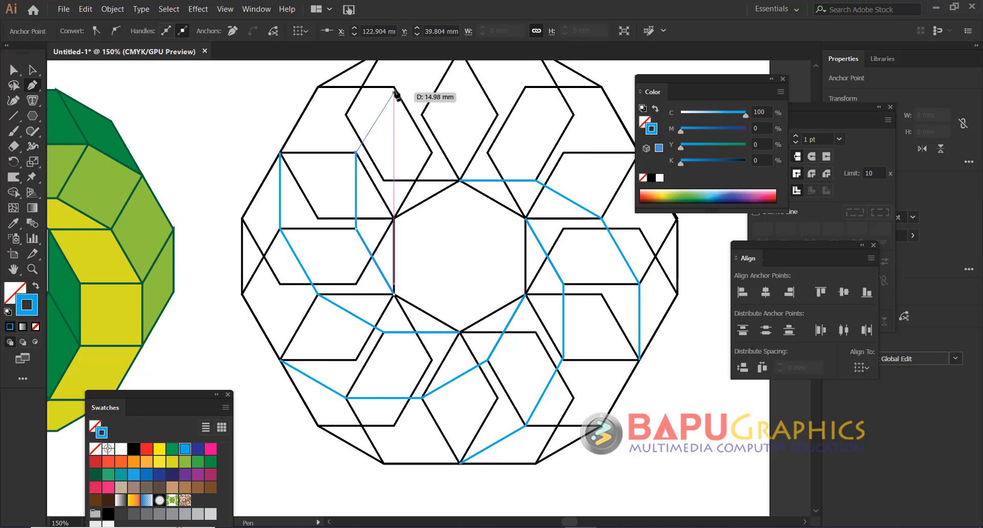
scroll(404, 133, up, 3)
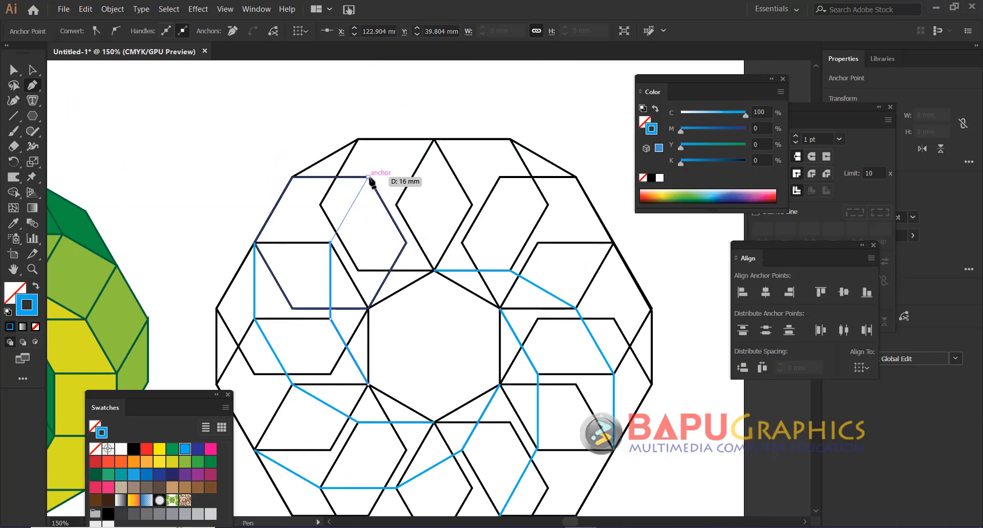
click(368, 177)
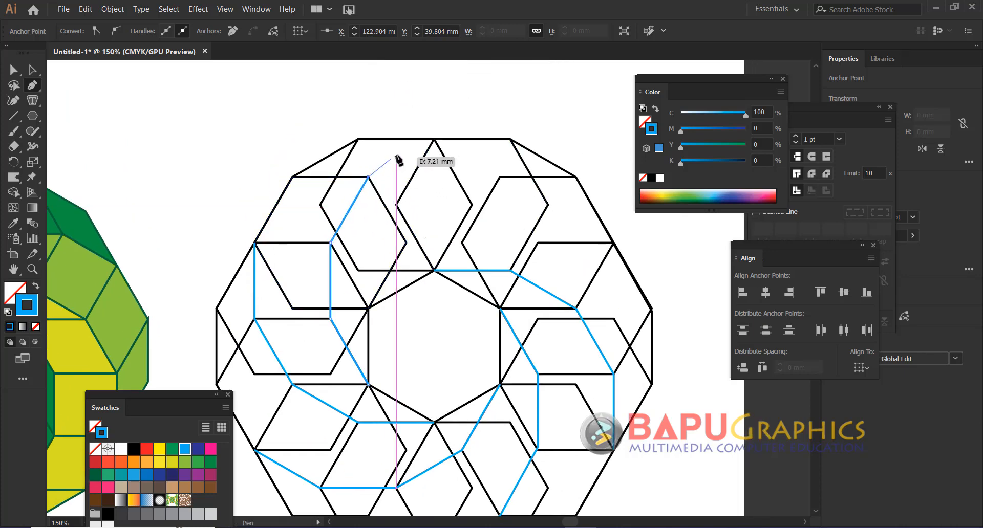
click(434, 140)
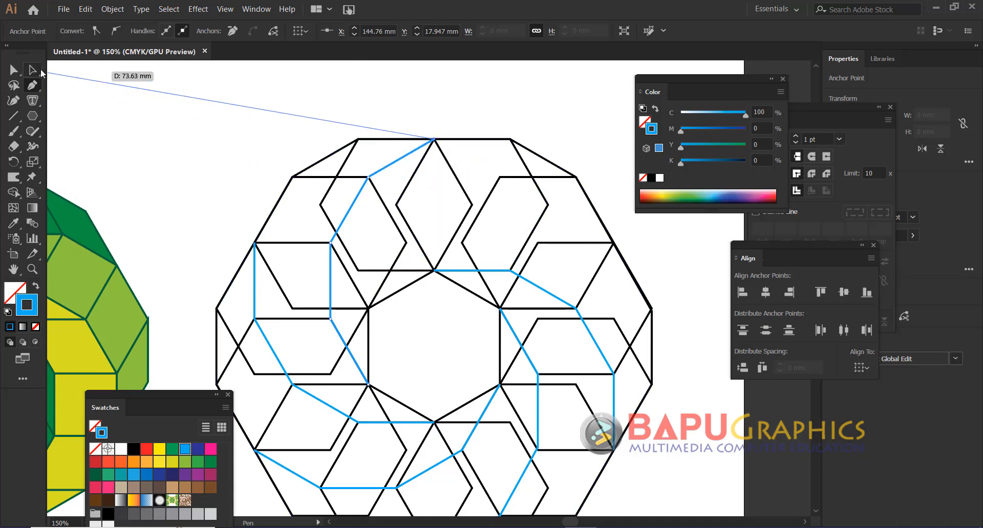
click(34, 74)
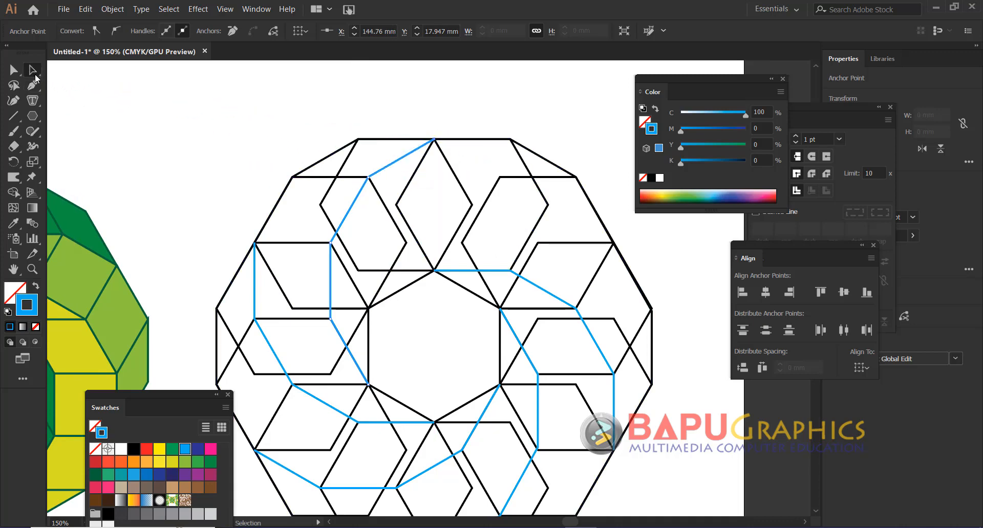
Draw a sixth cyan path from the central hexagon's upper-left vertex to the ring's upper-right edge, and deselect it
click(367, 307)
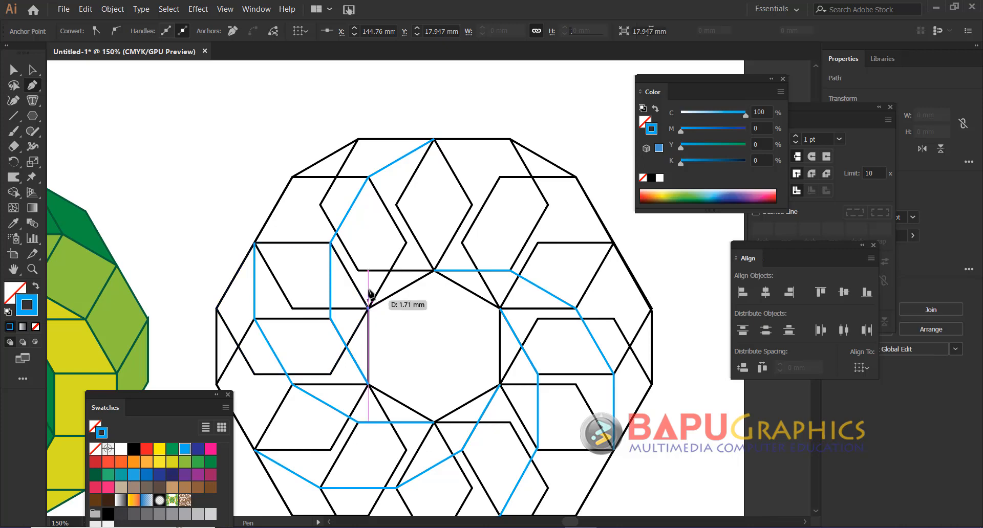
click(406, 243)
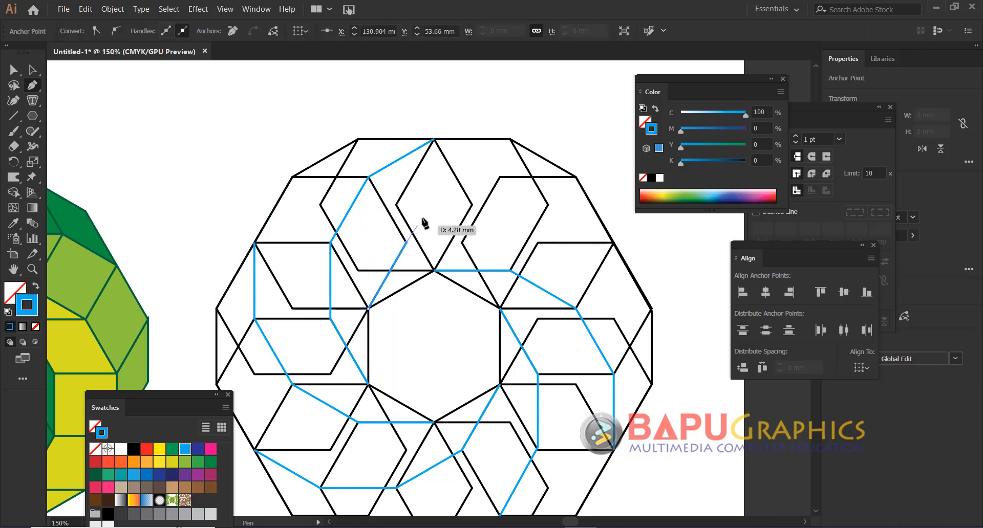
click(471, 205)
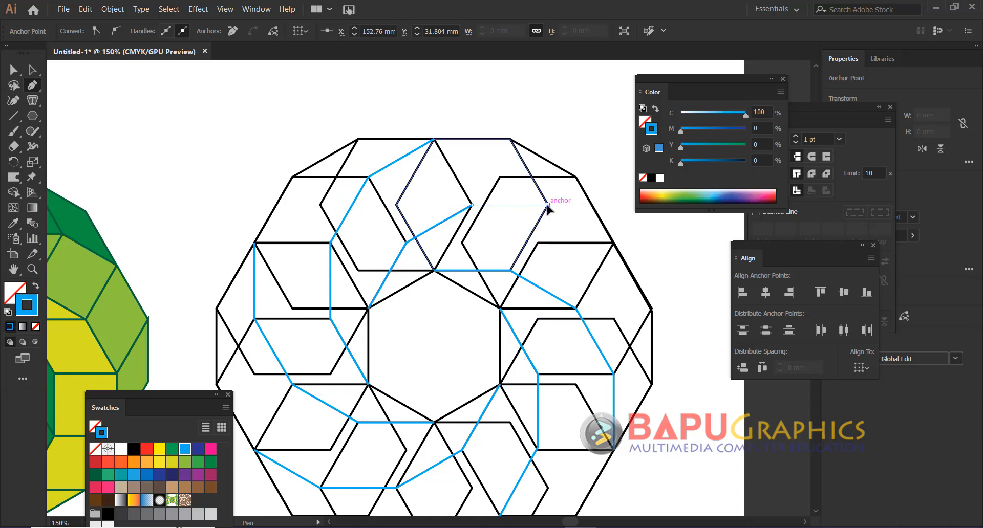
click(547, 205)
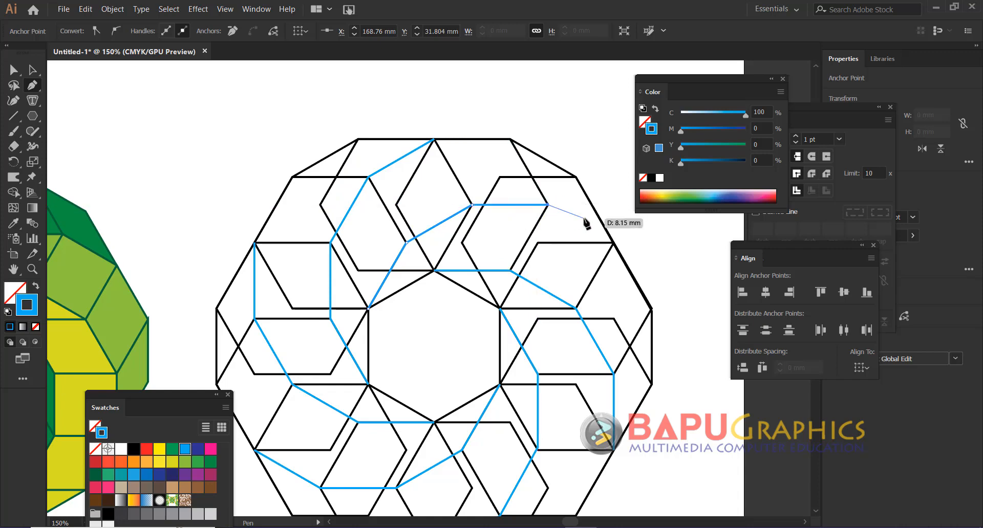
click(613, 241)
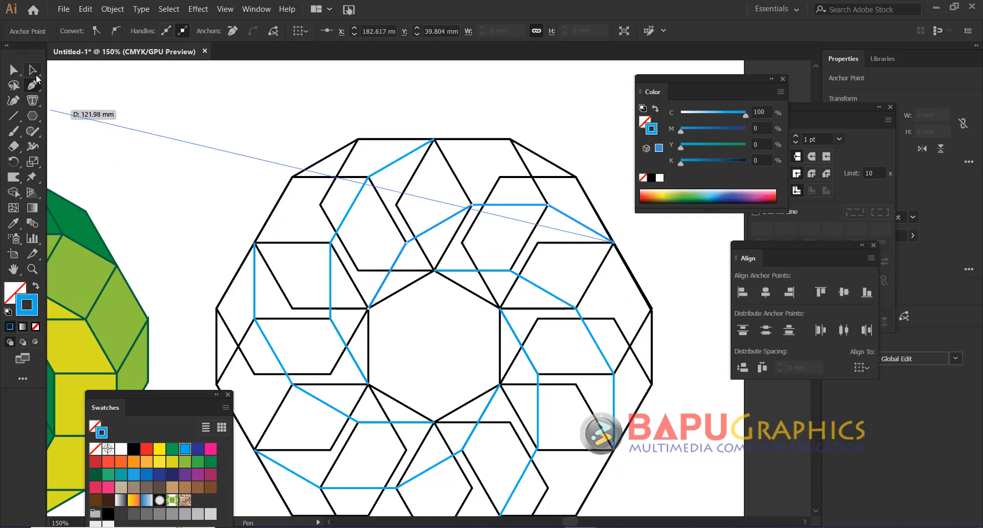
ctrl+click(184, 152)
Select the whole ring and use Shape Builder to merge the fragments of the band running clockwise from the central hexagon's upper-left vertex to the ring's right edge
scroll(390, 325, down, 3)
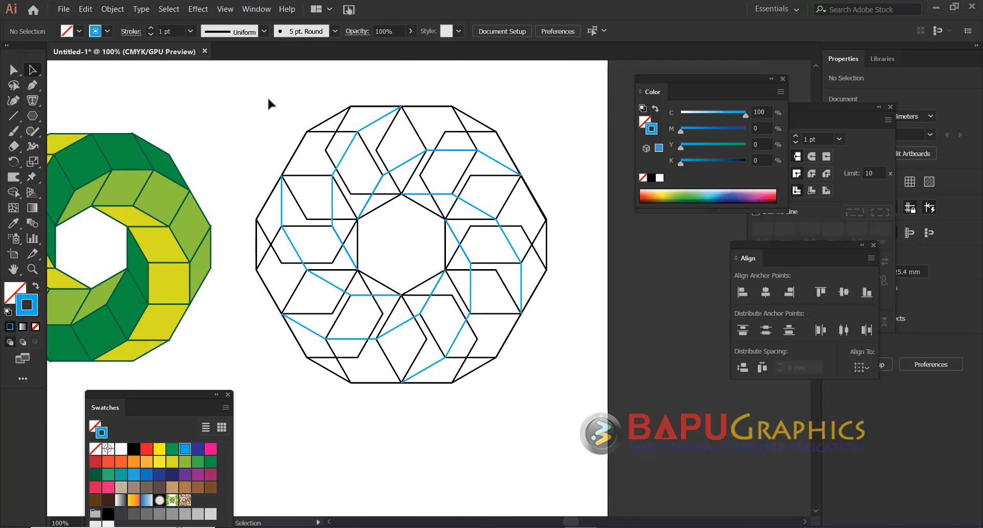
drag(268, 97, 573, 412)
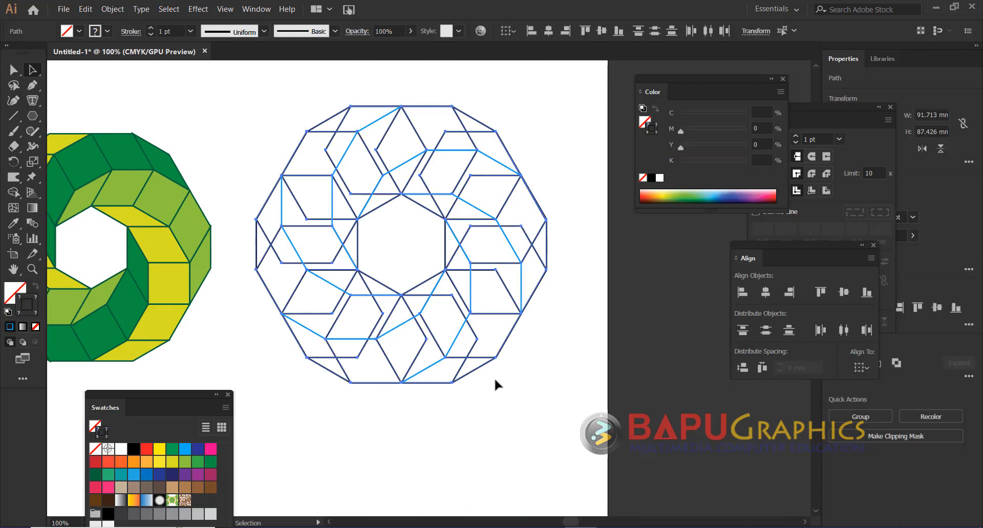
click(18, 193)
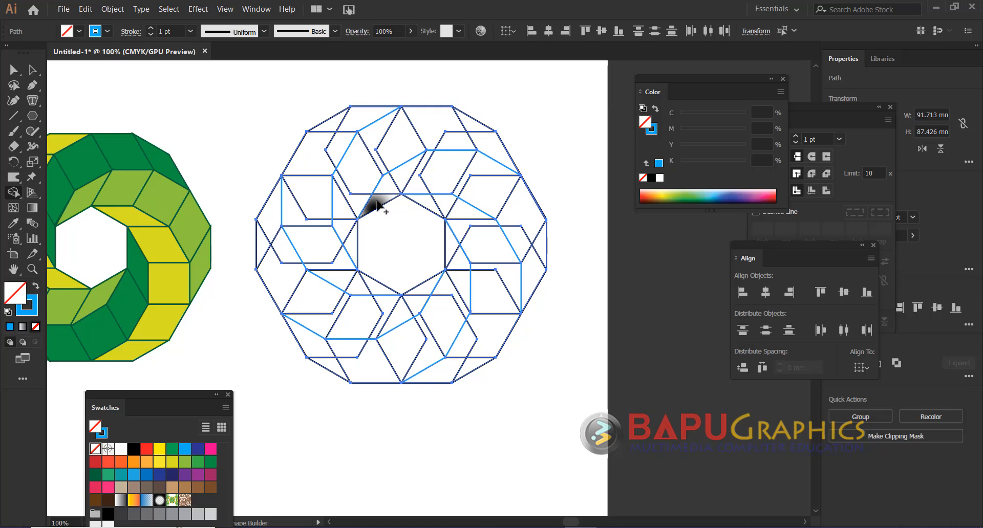
click(401, 181)
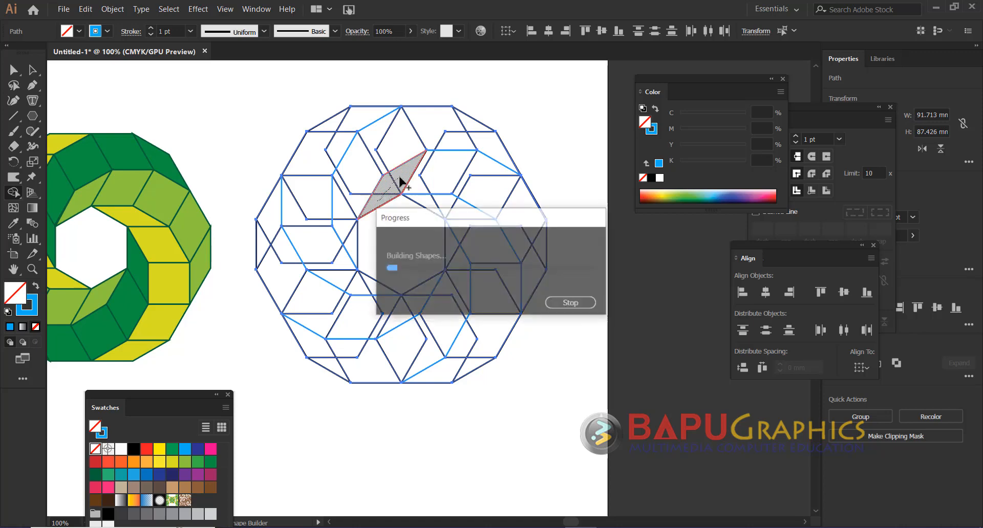
key(Return)
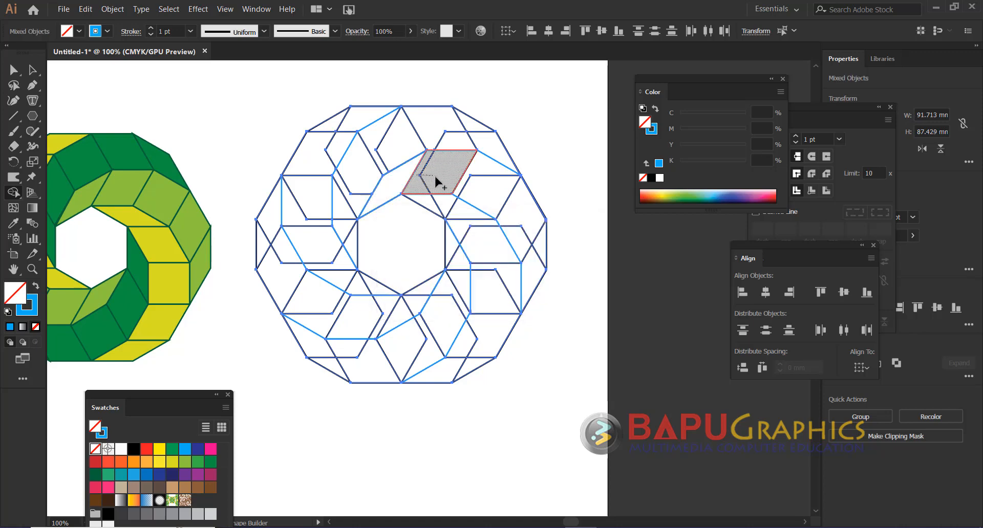
click(440, 181)
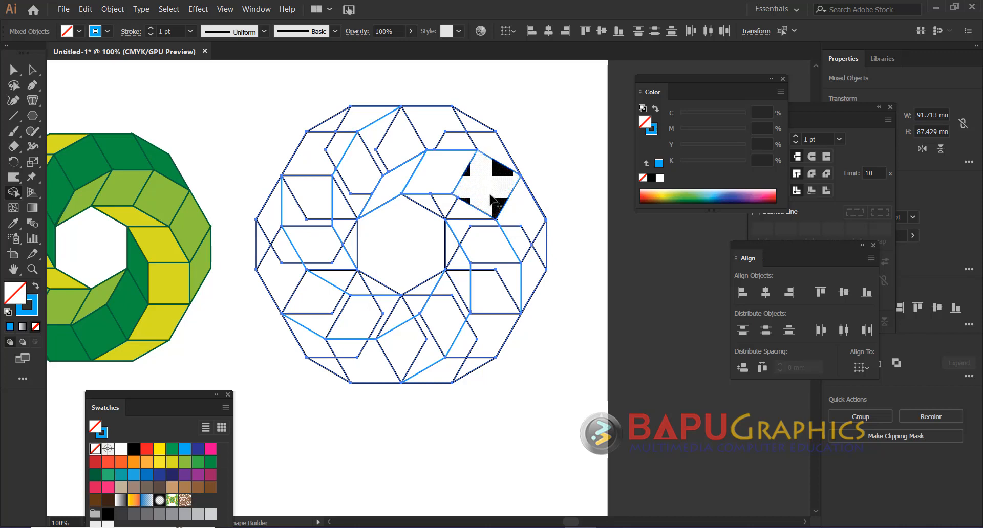
drag(520, 220, 522, 238)
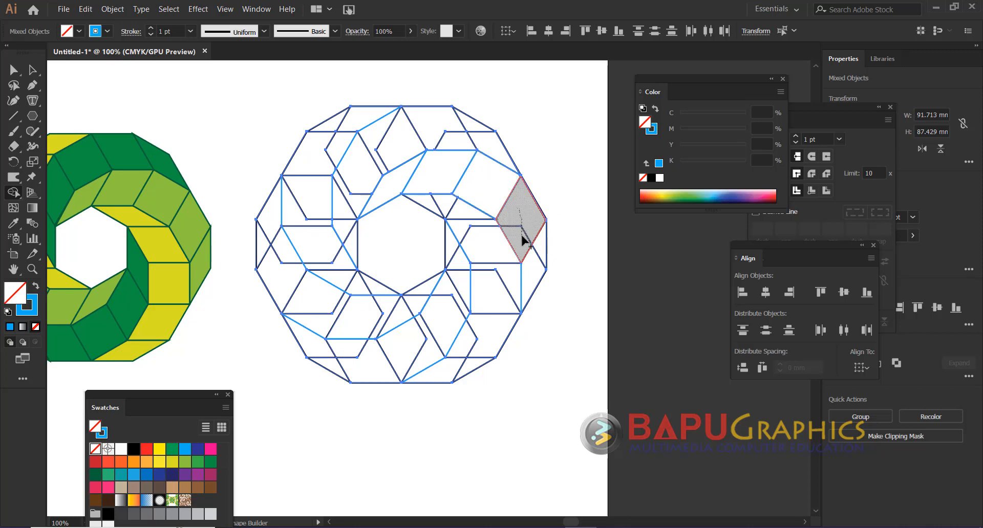
mouse_move(522, 239)
mouse_down()
mouse_move(527, 230)
mouse_move(540, 269)
mouse_up()
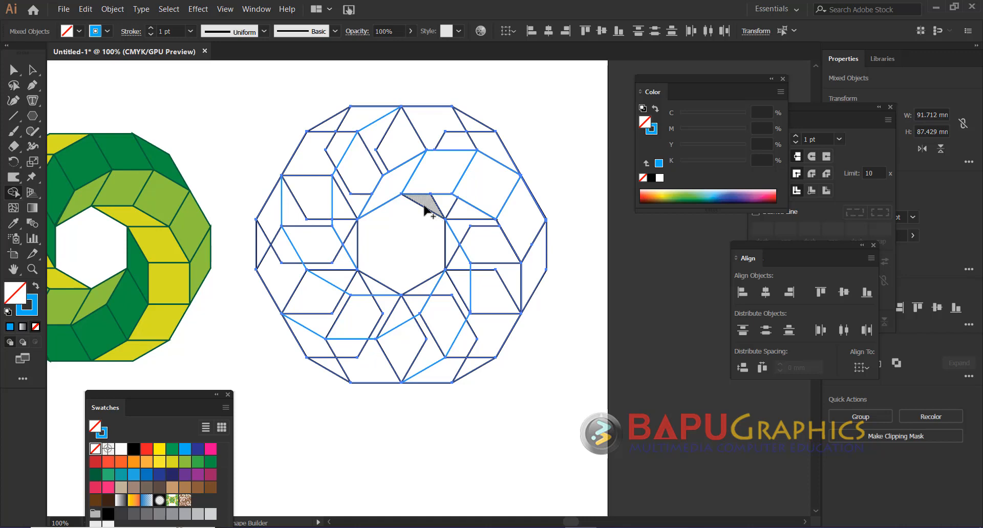
With Shape Builder, merge the fragments of the band curving clockwise from the central hexagon's top vertex to the ring's bottom edge
mouse_move(424, 207)
mouse_down()
mouse_move(453, 212)
mouse_move(455, 246)
mouse_move(476, 241)
mouse_up()
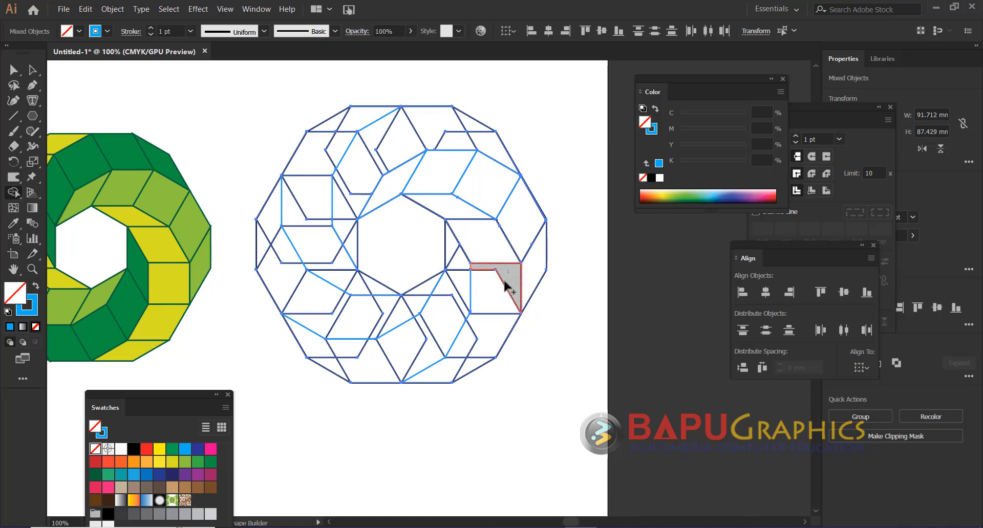
drag(505, 282, 499, 302)
drag(491, 342, 461, 349)
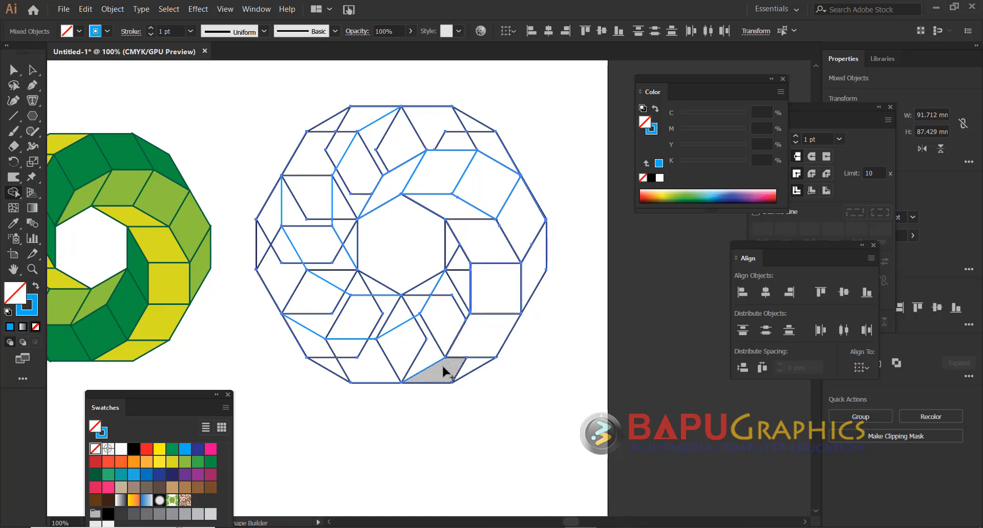
drag(468, 366, 449, 367)
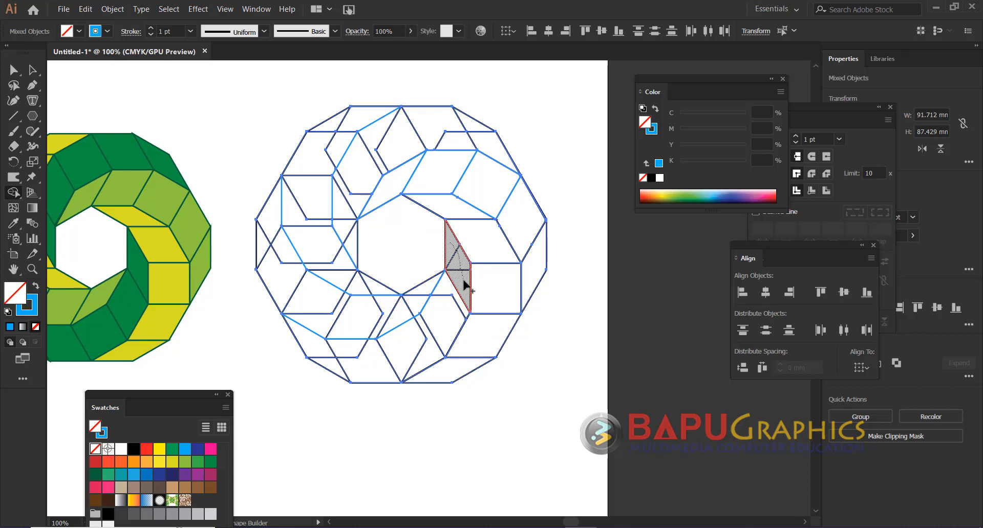
Merge the fragments of the two bands curving clockwise from the central hexagon's upper-right and lower-right vertices to the ring's lower-left and left edges
mouse_move(464, 285)
mouse_down()
mouse_move(425, 286)
mouse_move(447, 286)
mouse_move(447, 313)
mouse_up()
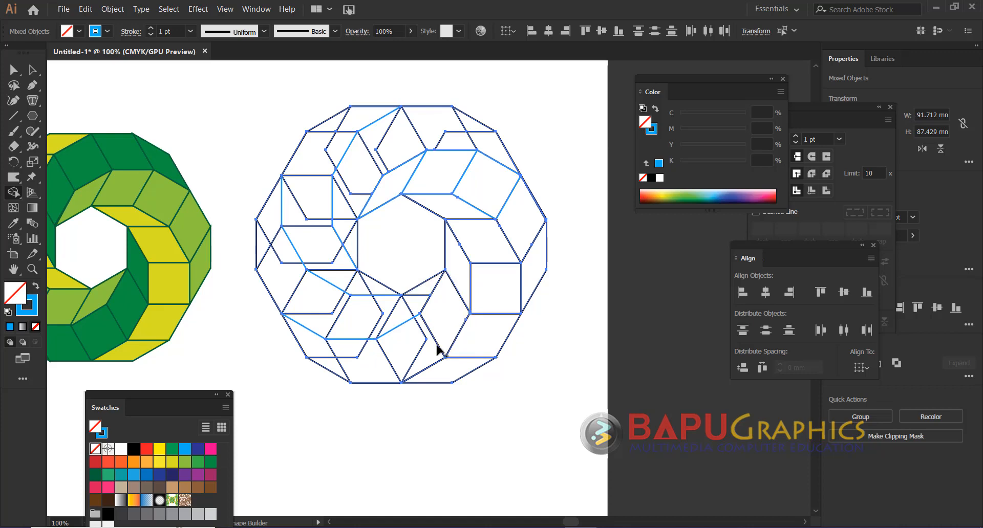
mouse_move(438, 350)
mouse_down()
mouse_move(357, 350)
mouse_move(340, 369)
mouse_move(320, 344)
mouse_up()
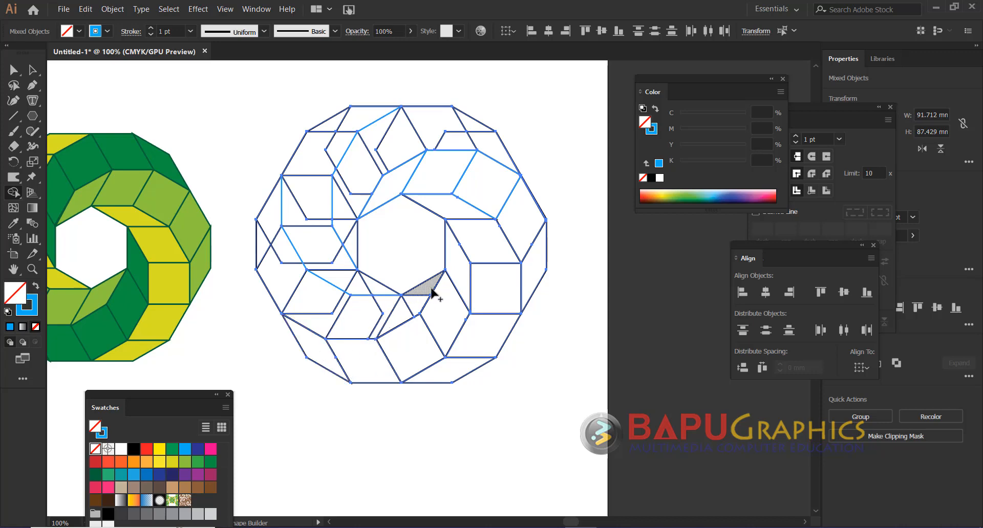
mouse_move(409, 313)
mouse_down()
mouse_move(386, 320)
mouse_move(310, 297)
mouse_up()
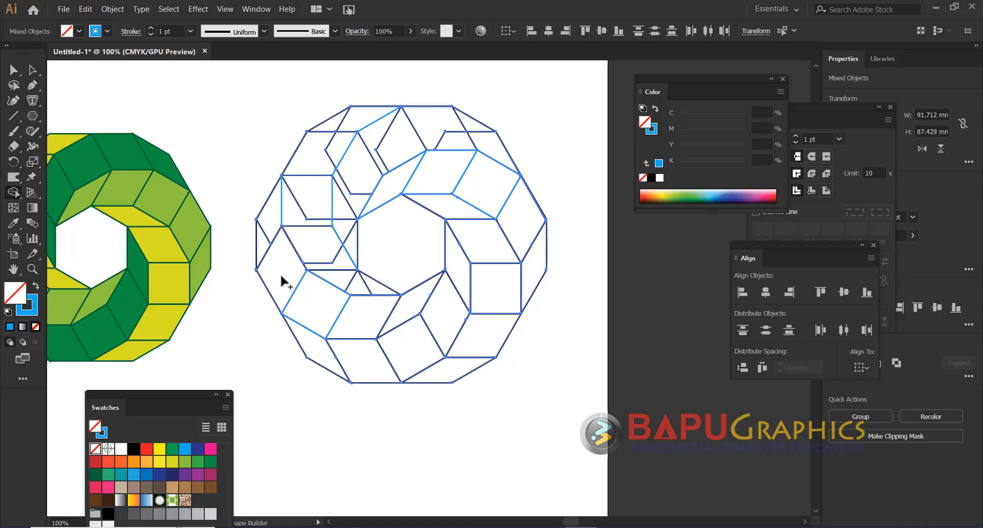
click(263, 239)
Merge the remaining fragments of the two bands curving clockwise from the central hexagon's bottom and lower-left vertices to the ring's top and upper-right edges
mouse_move(364, 290)
mouse_down()
mouse_move(342, 287)
mouse_move(337, 273)
mouse_up()
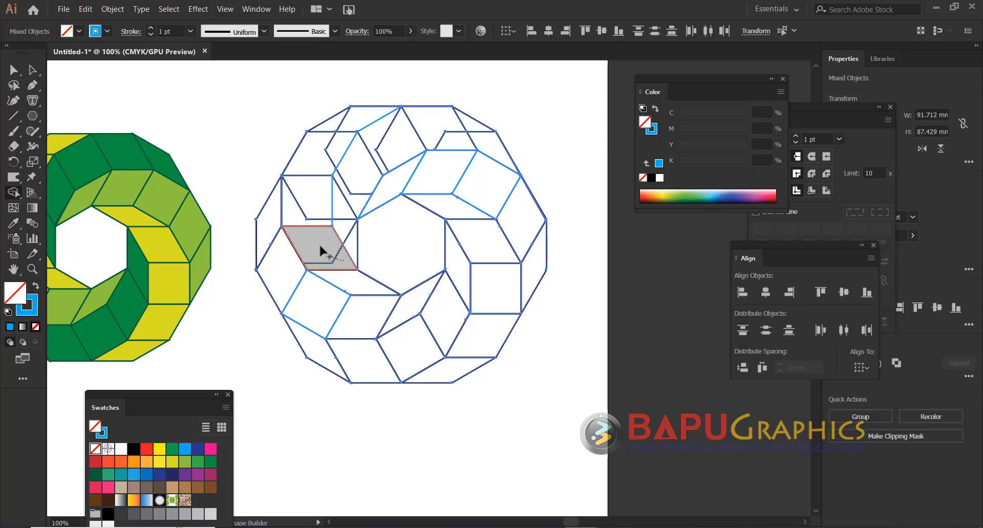
drag(296, 212, 309, 197)
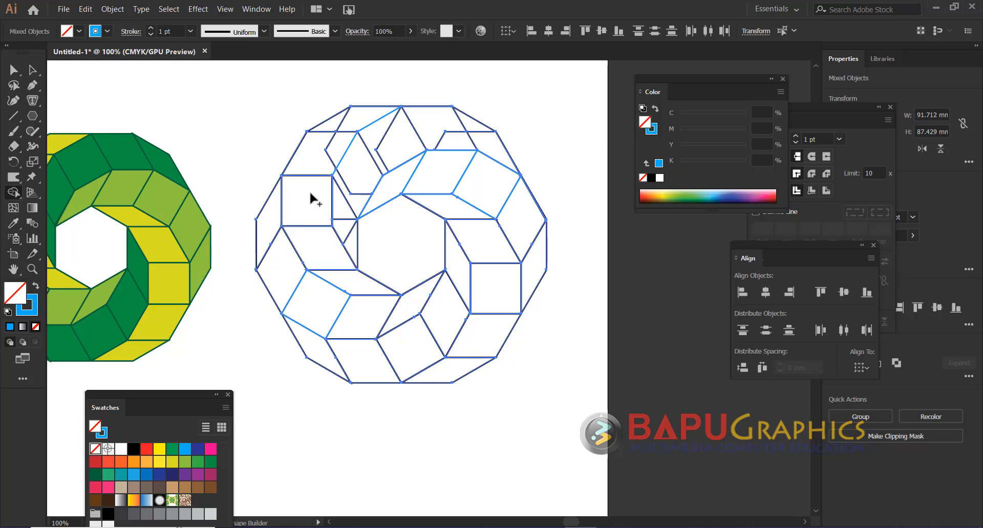
mouse_move(328, 156)
mouse_down()
mouse_move(346, 125)
mouse_move(361, 215)
mouse_move(346, 212)
mouse_move(362, 210)
mouse_move(364, 176)
mouse_up()
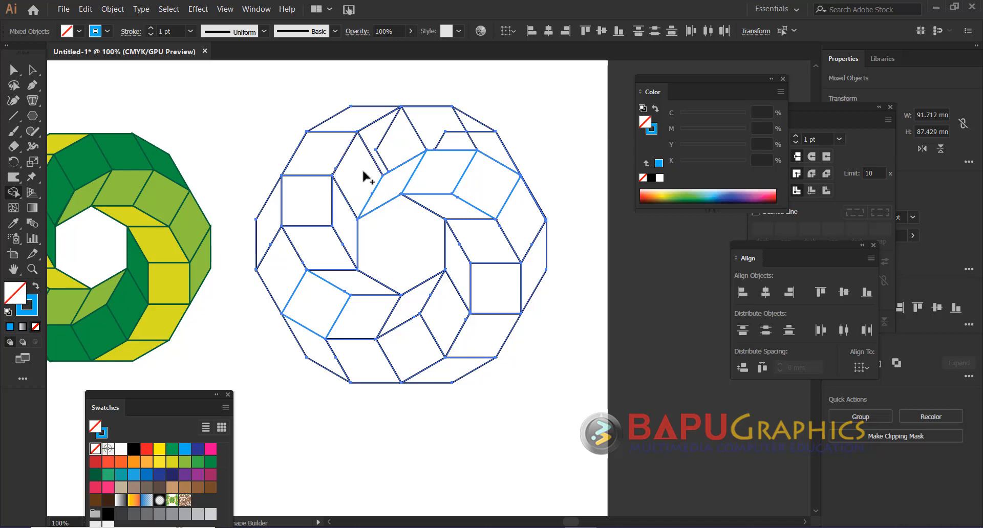
mouse_move(377, 141)
mouse_down()
mouse_move(447, 139)
mouse_move(465, 132)
mouse_up()
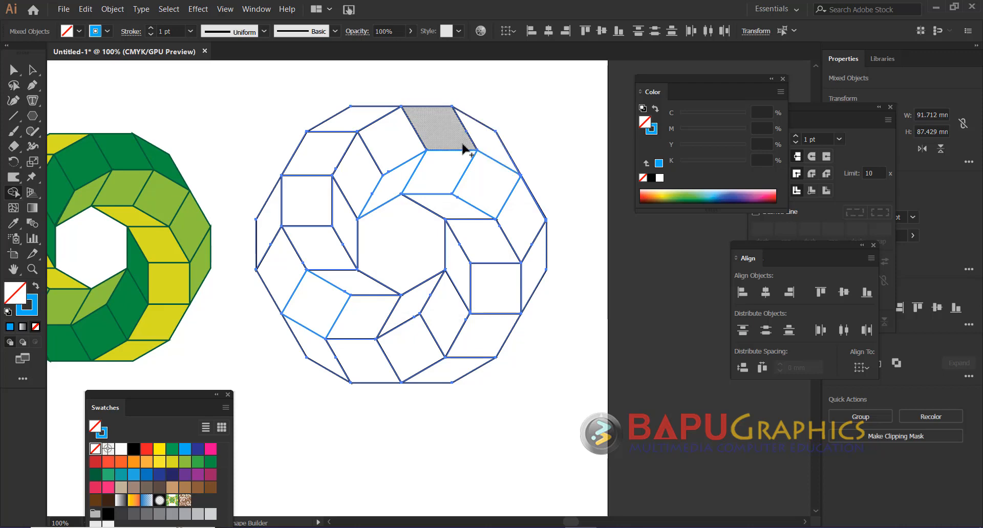
Fill every cell of the new ring with the 20% black grey swatch and deselect the artwork
ctrl+alt+click(437, 252)
drag(401, 302, 372, 289)
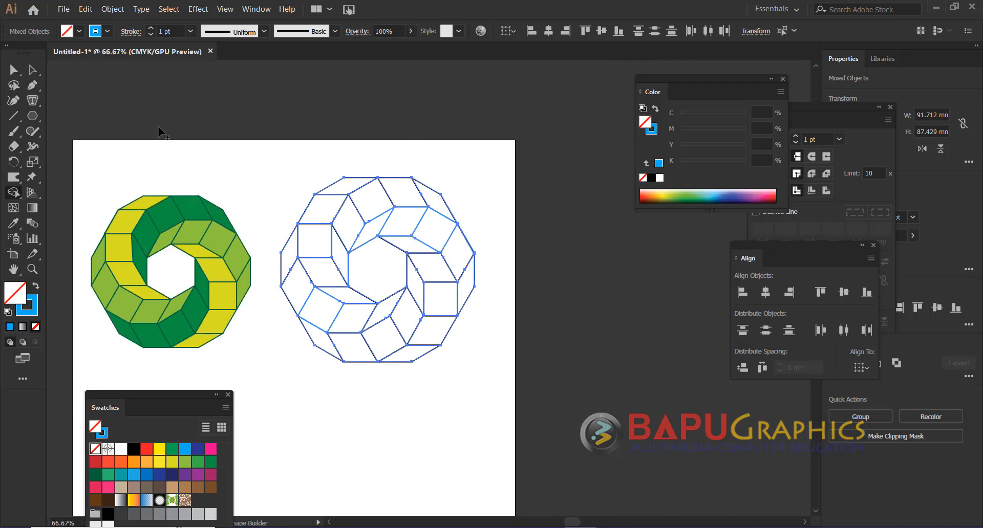
click(35, 72)
click(272, 199)
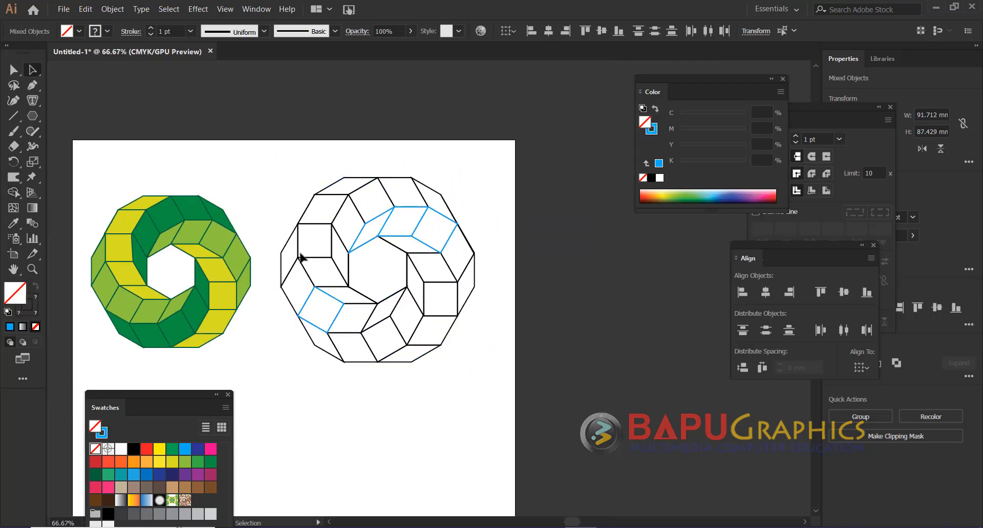
drag(340, 292, 401, 282)
key(ctrl+1)
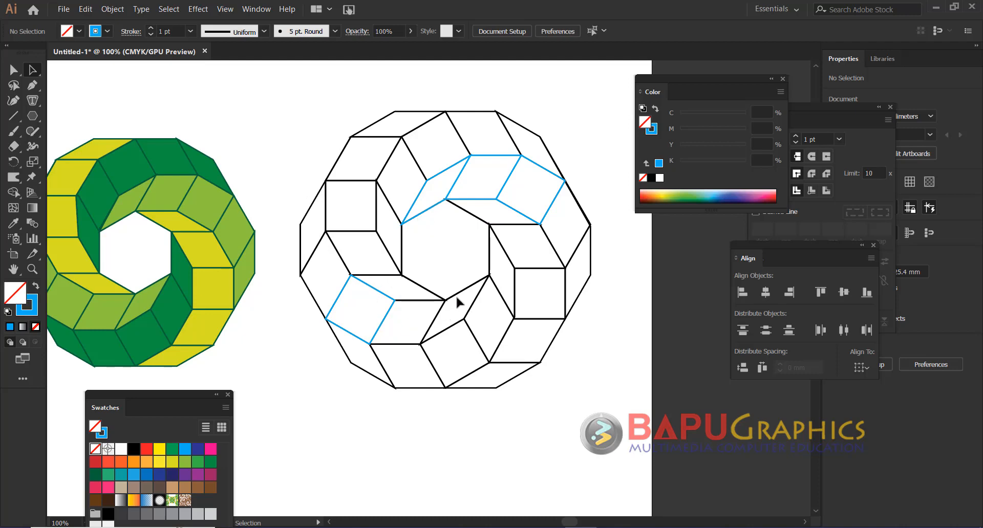
drag(576, 396, 295, 106)
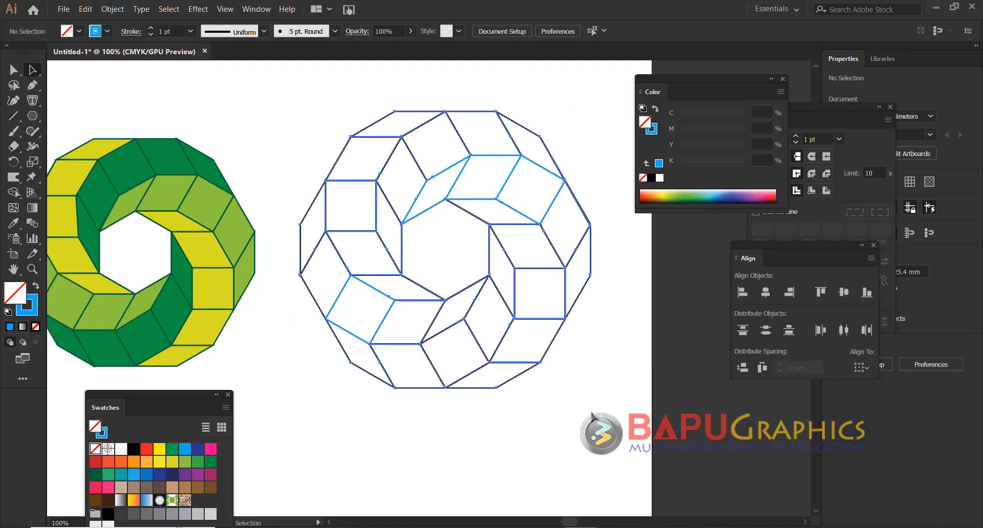
click(79, 31)
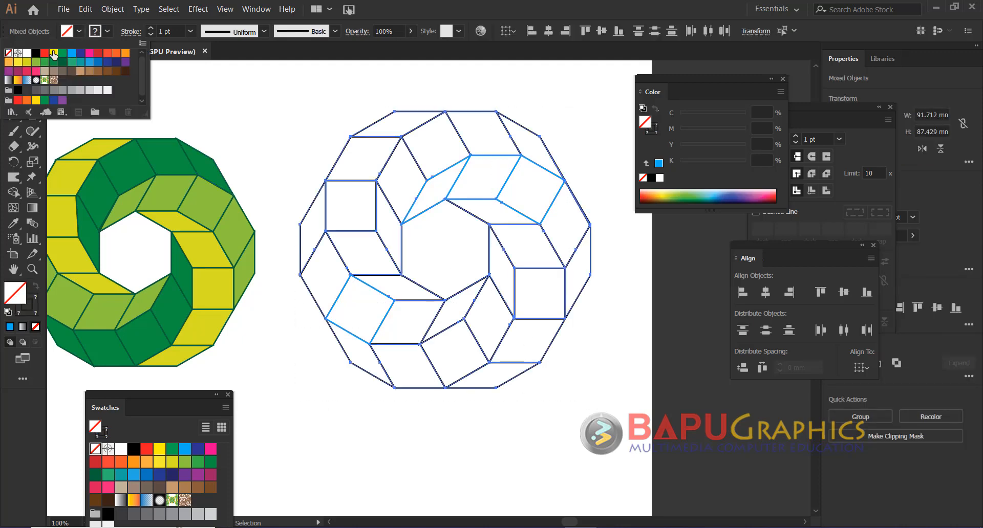
click(27, 53)
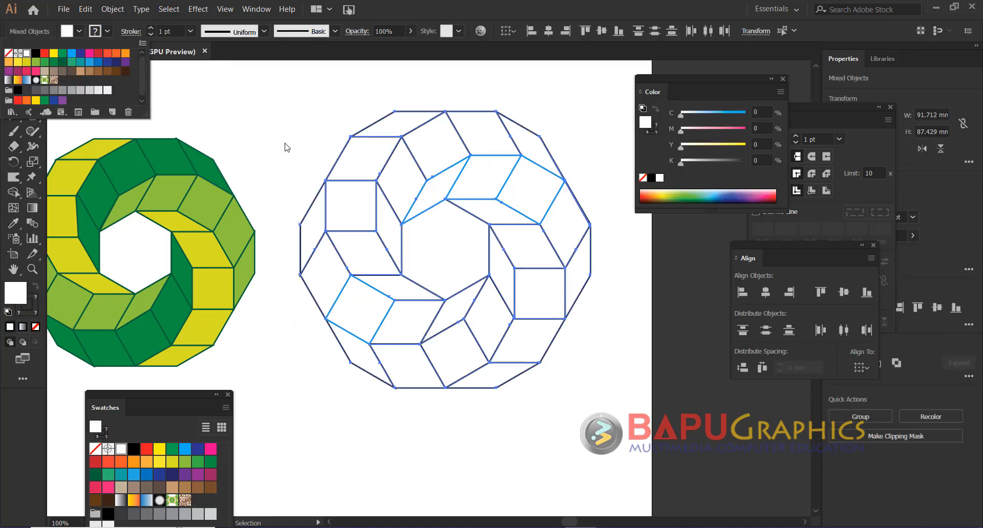
click(89, 90)
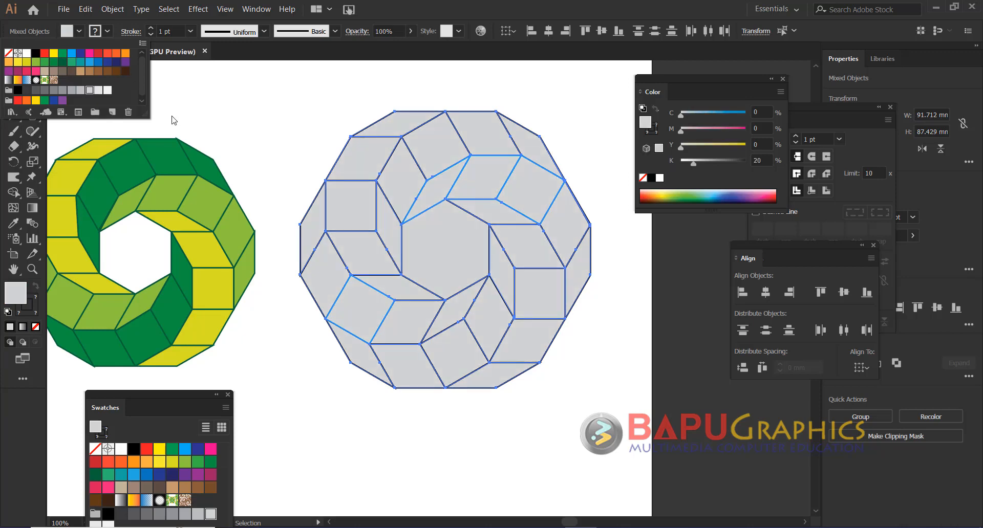
click(259, 127)
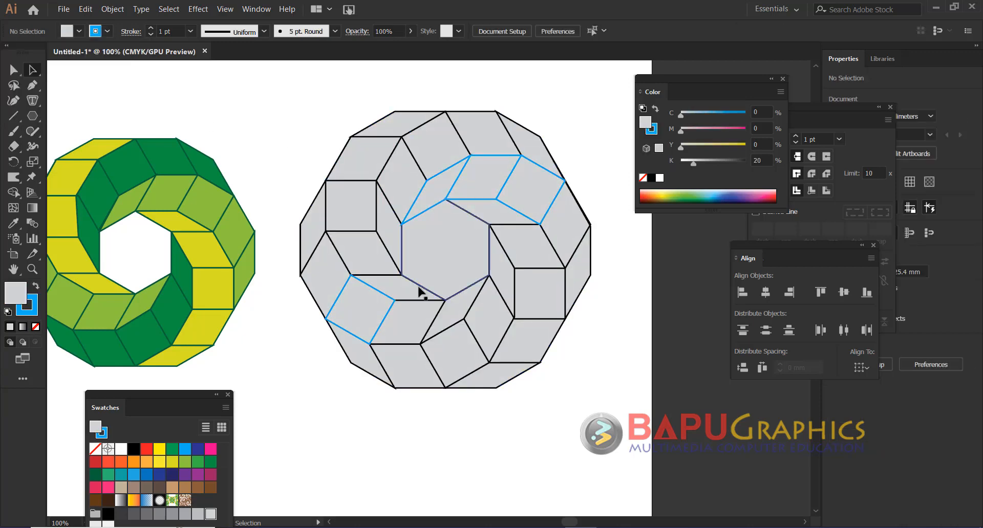
Fill the band from the central hexagon's lower-right vertex to the ring's left edge with dark green (C 85, M 10, Y 100, K 10)
click(454, 313)
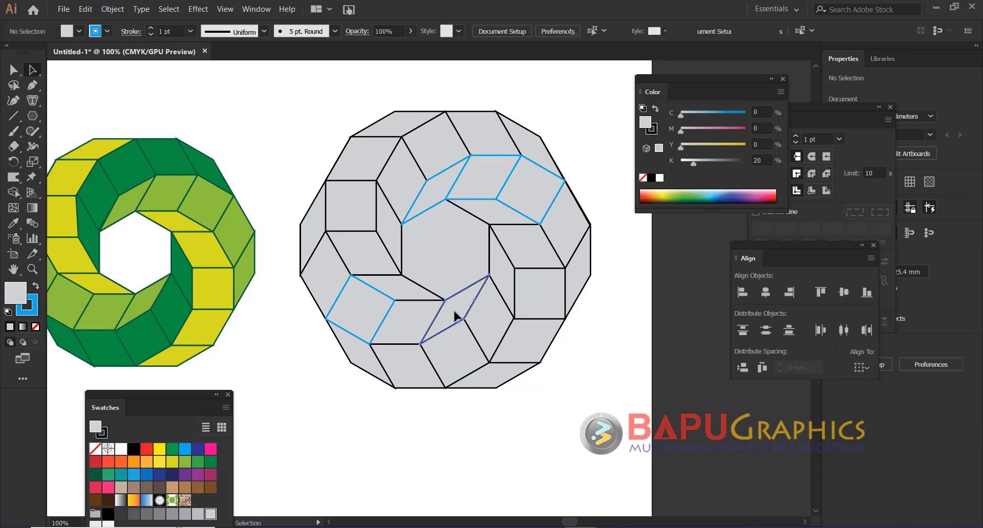
shift+click(403, 312)
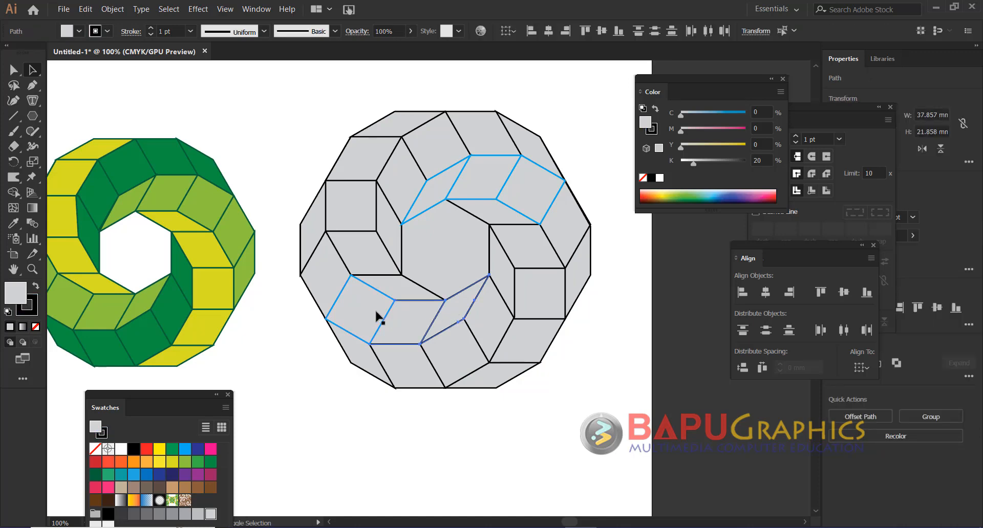
shift+click(318, 237)
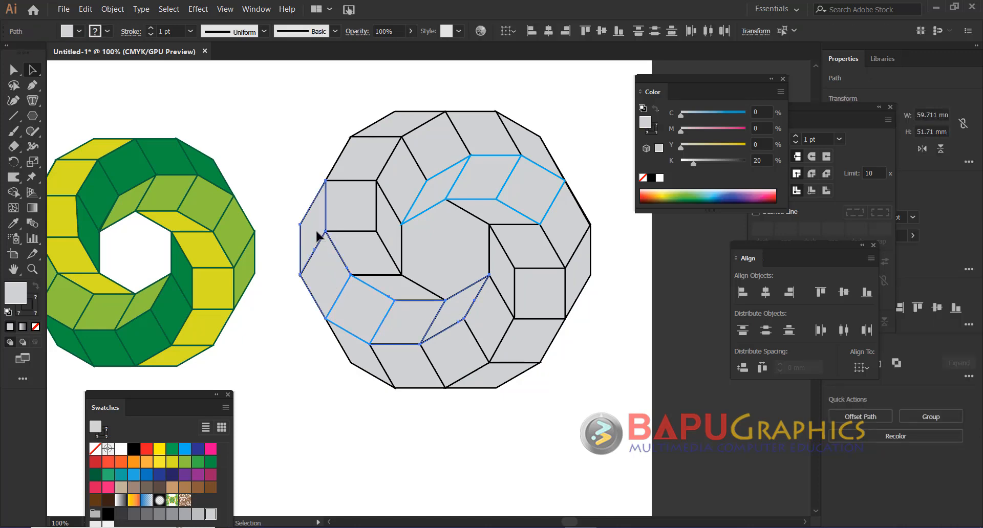
drag(204, 392, 220, 335)
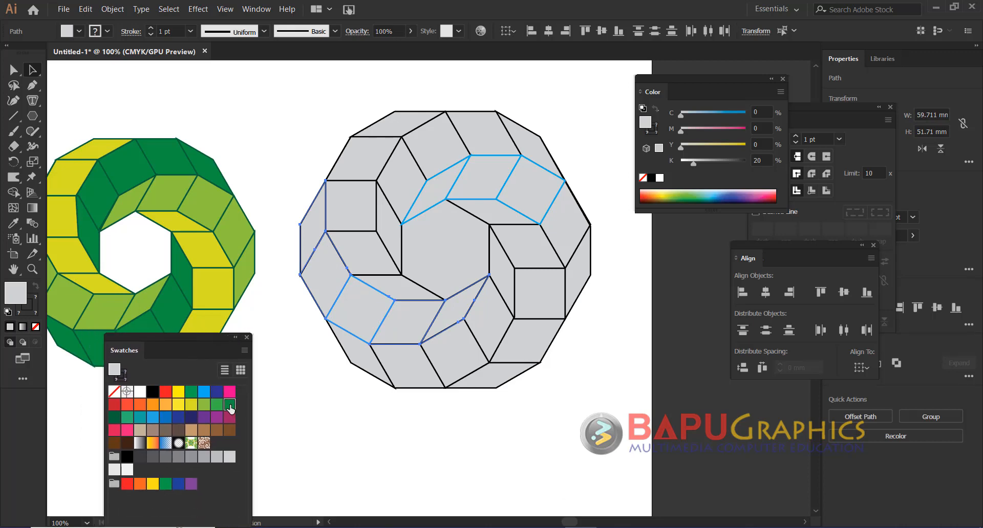
click(229, 405)
Fill the band from the central hexagon's bottom vertex up to the ring's top edge with yellow (C 20, M 0, Y 100, K 0)
click(404, 296)
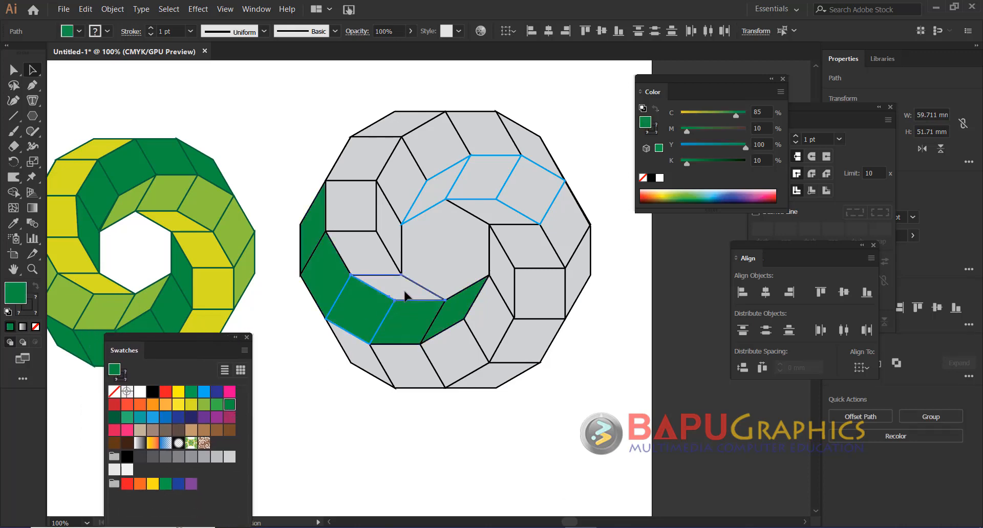
shift+click(373, 270)
shift+click(349, 194)
shift+click(364, 158)
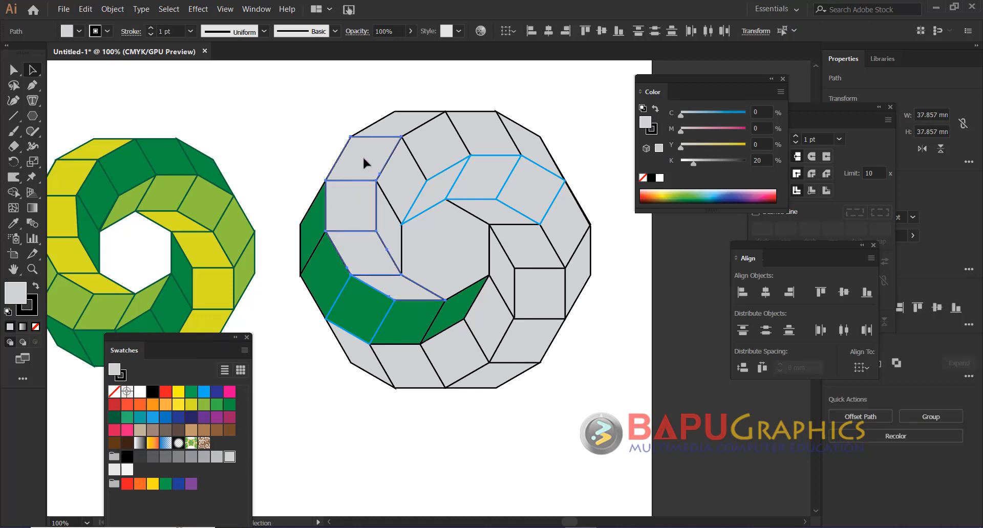
shift+click(389, 133)
click(216, 405)
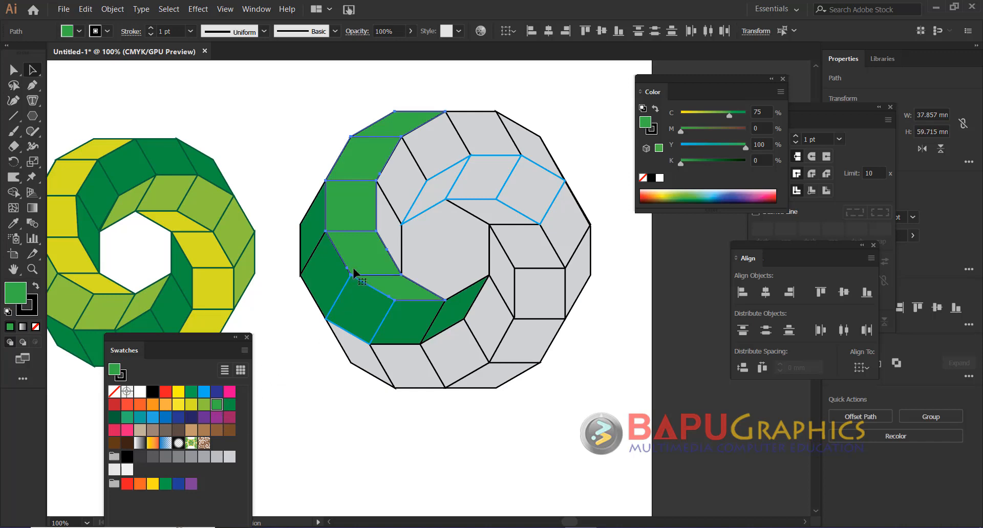
click(191, 405)
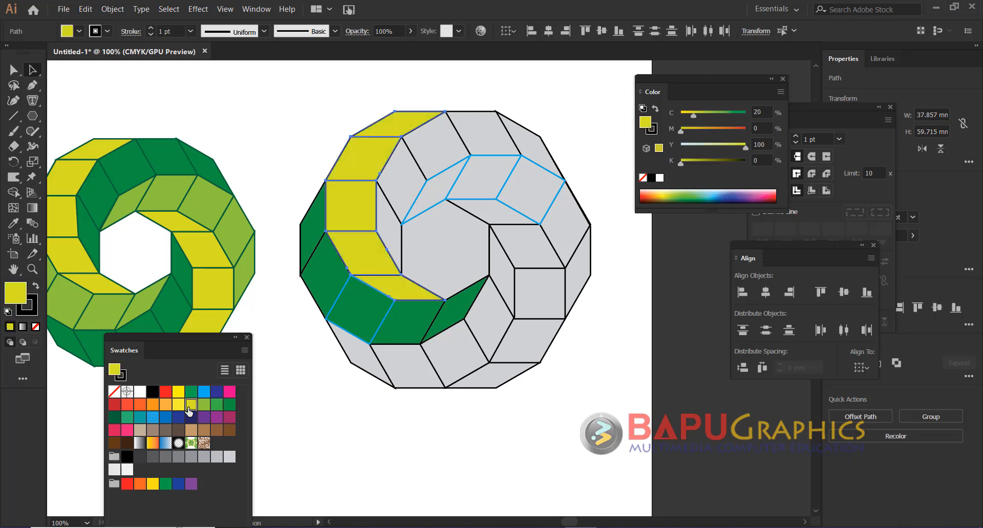
Fill the band from the central hexagon's lower-left vertex to the ring's upper-right edge with light green (C 50, M 0, Y 100, K 0)
click(385, 221)
shift+click(435, 149)
shift+click(479, 145)
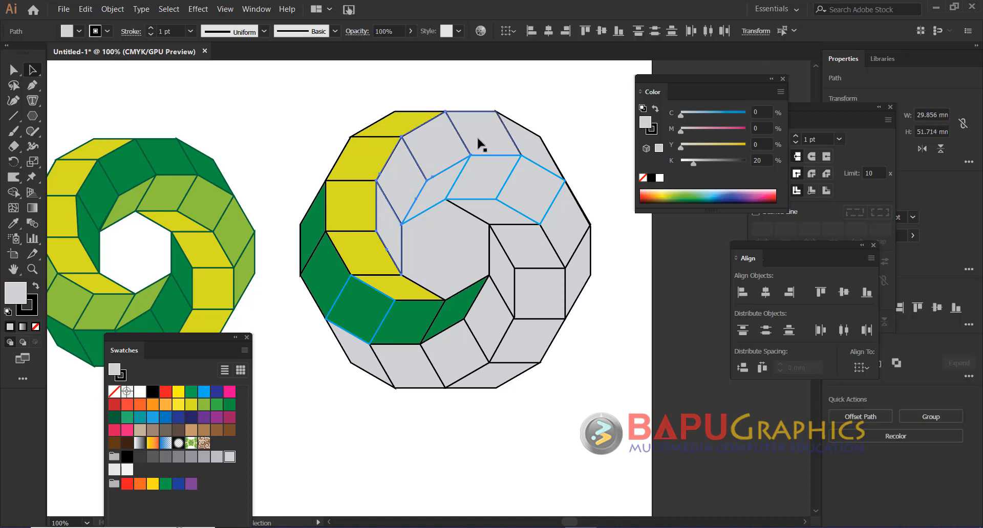
shift+click(521, 140)
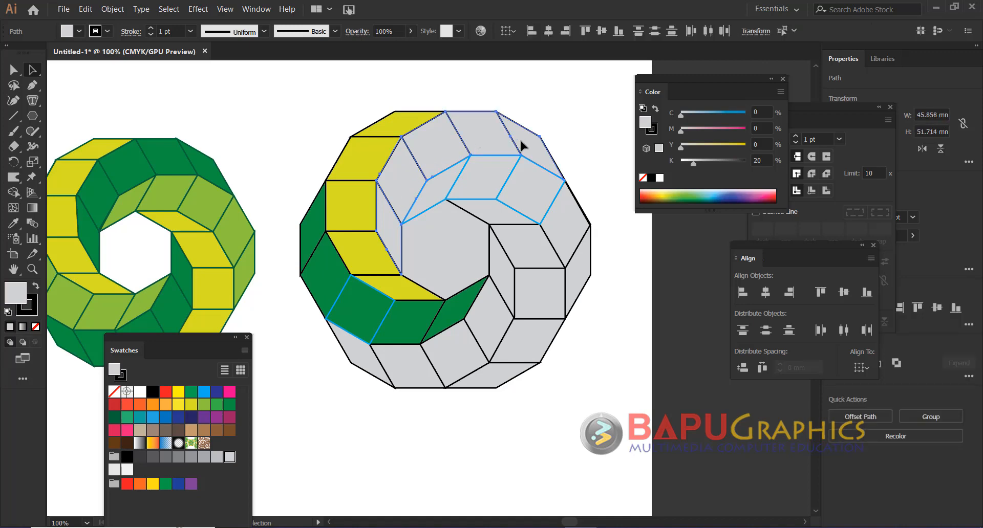
click(204, 405)
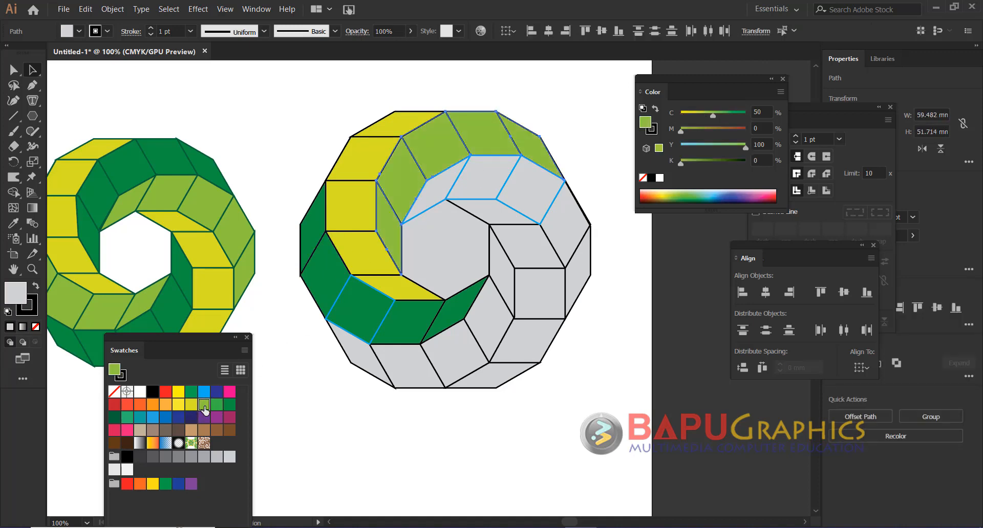
Fill the band from the central hexagon's upper-left vertex to the ring's right edge with the same dark green as the lower-left band
click(461, 190)
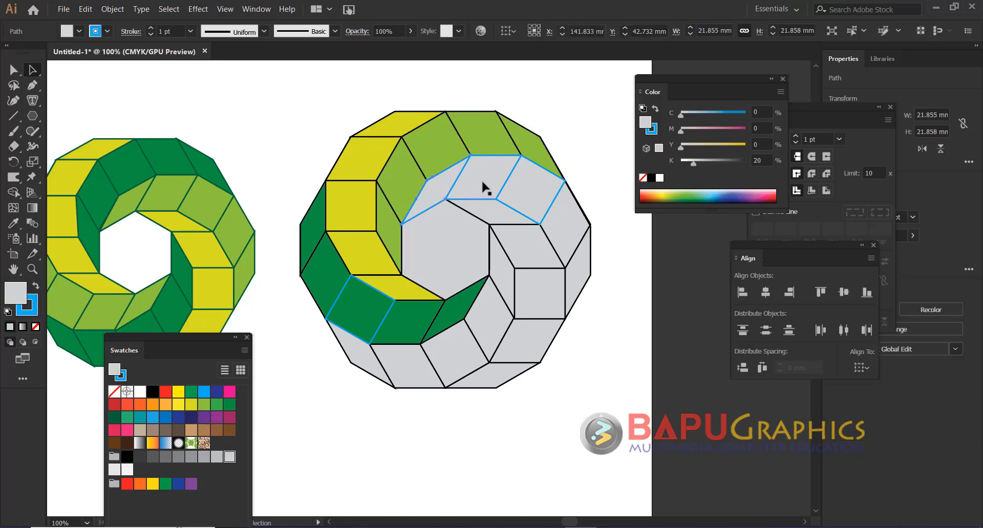
shift+click(564, 219)
shift+click(586, 274)
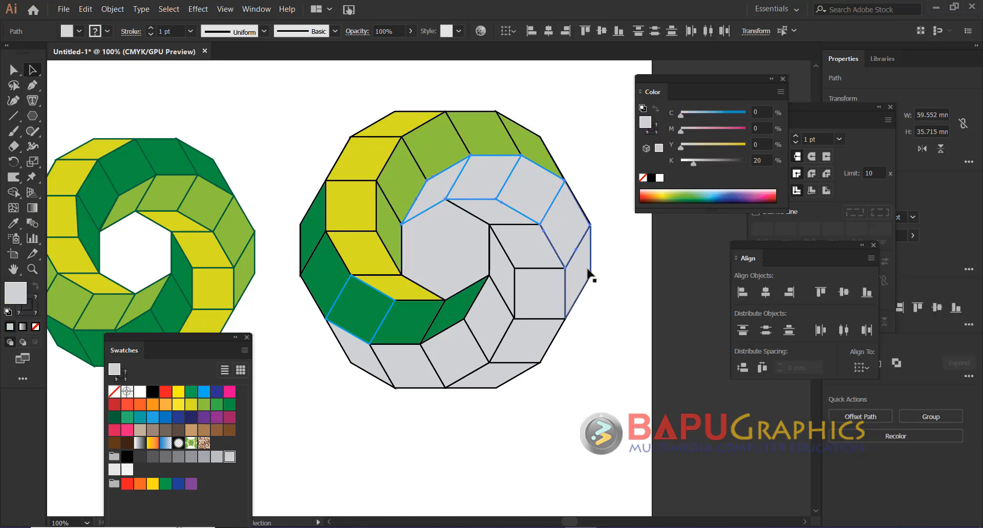
click(229, 404)
Fill the band from the central hexagon's top vertex to the ring's bottom edge with the same yellow (C 20, M 0, Y 100, K 0)
click(509, 230)
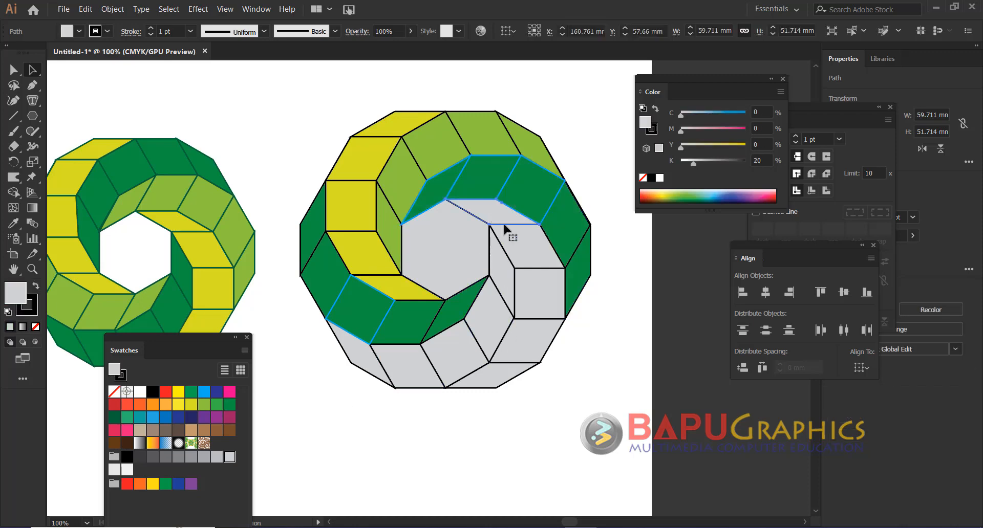
shift+click(531, 345)
shift+click(499, 374)
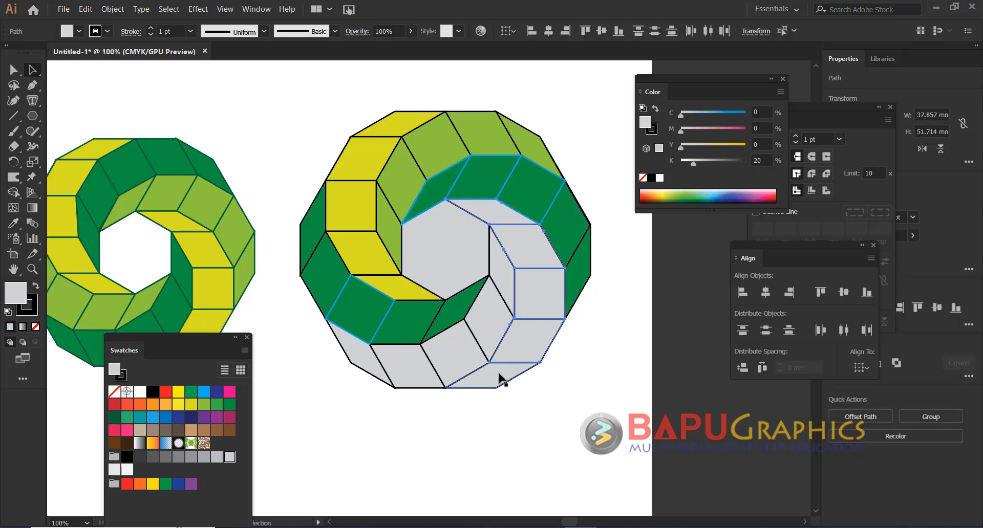
click(191, 404)
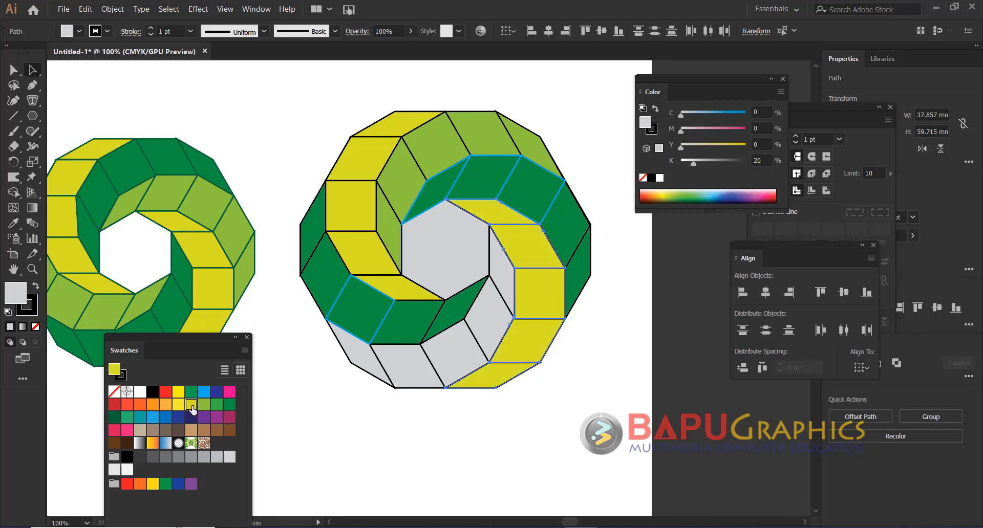
Fill the band from the central hexagon's upper-right vertex to the ring's lower-left edge with light green (C 50, M 0, Y 100, K 0)
click(502, 272)
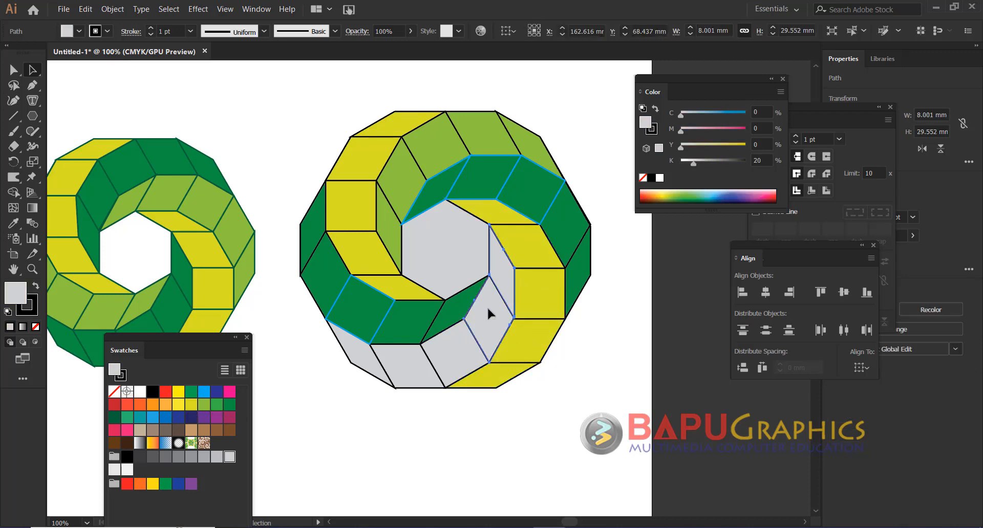
shift+click(459, 345)
shift+click(410, 366)
shift+click(362, 361)
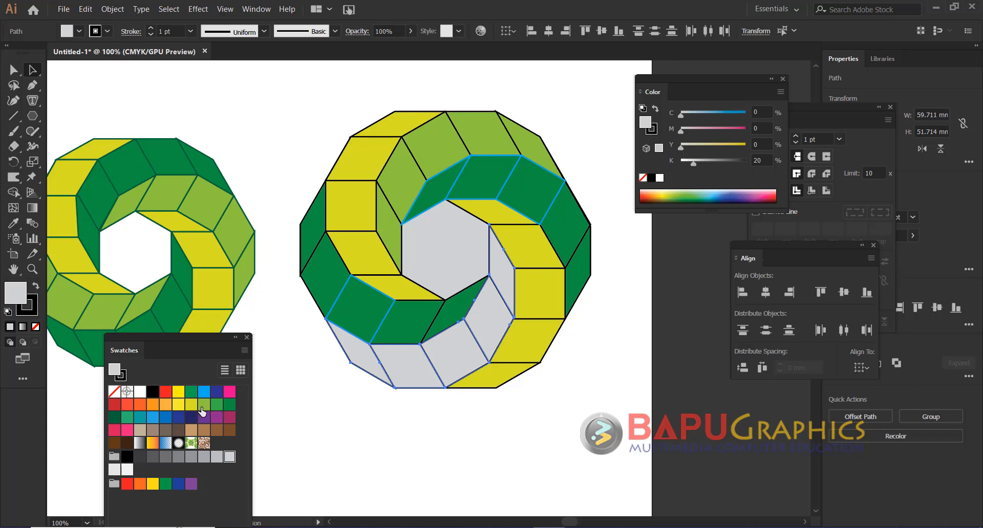
click(203, 407)
click(406, 456)
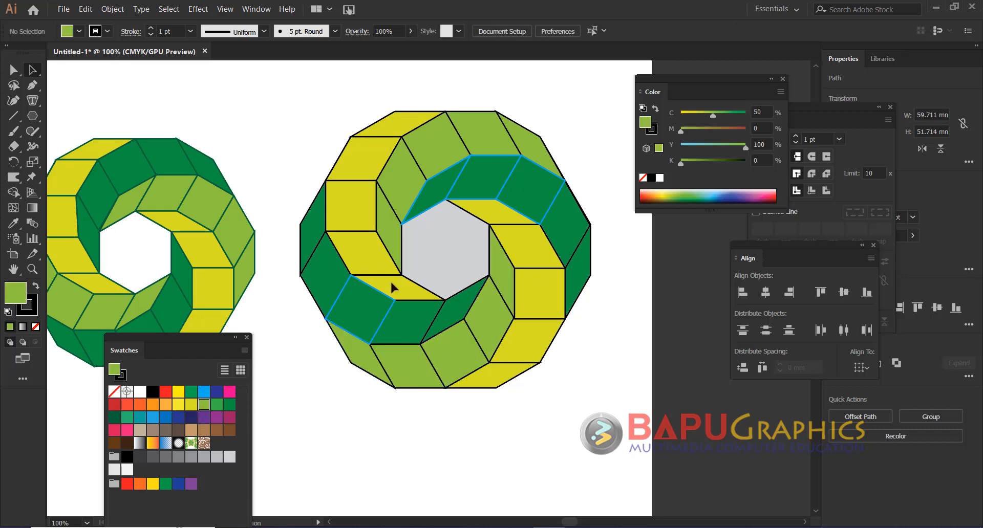
Change the outline color of all the larger ring's cells to dark green, matching the outlines of the reference ring
drag(432, 216, 612, 415)
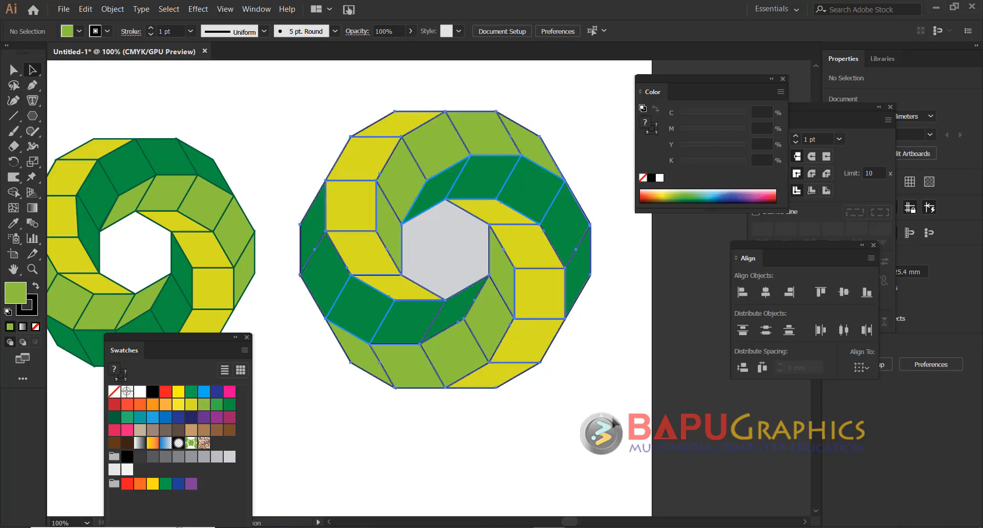
click(108, 30)
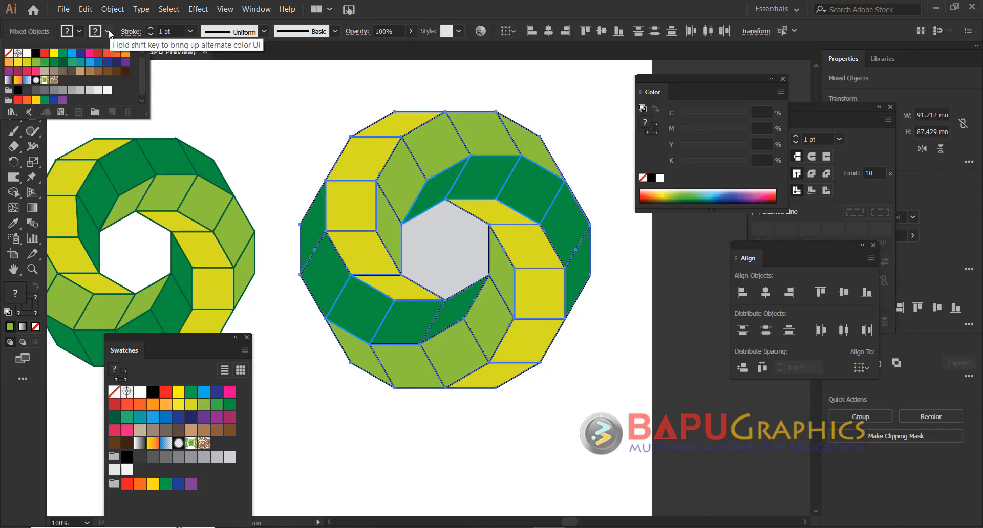
click(63, 63)
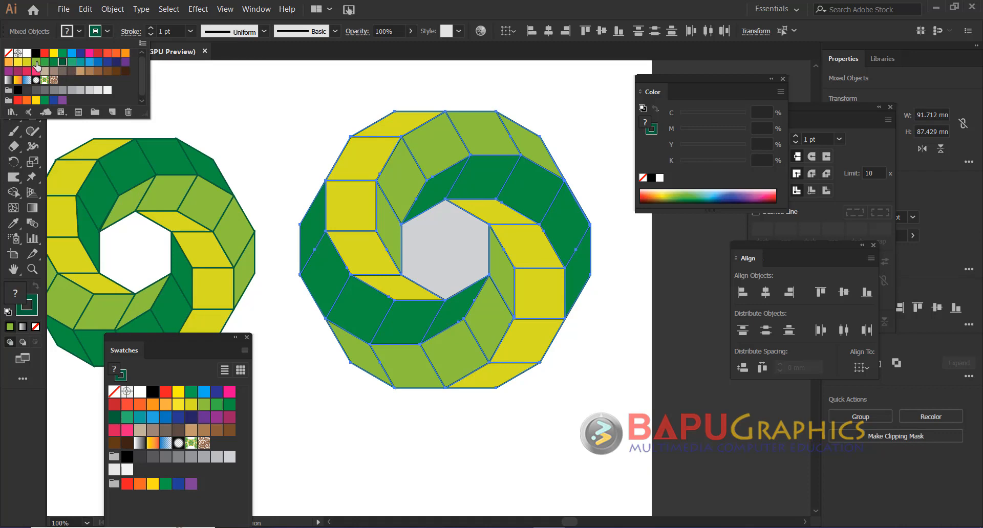
click(18, 62)
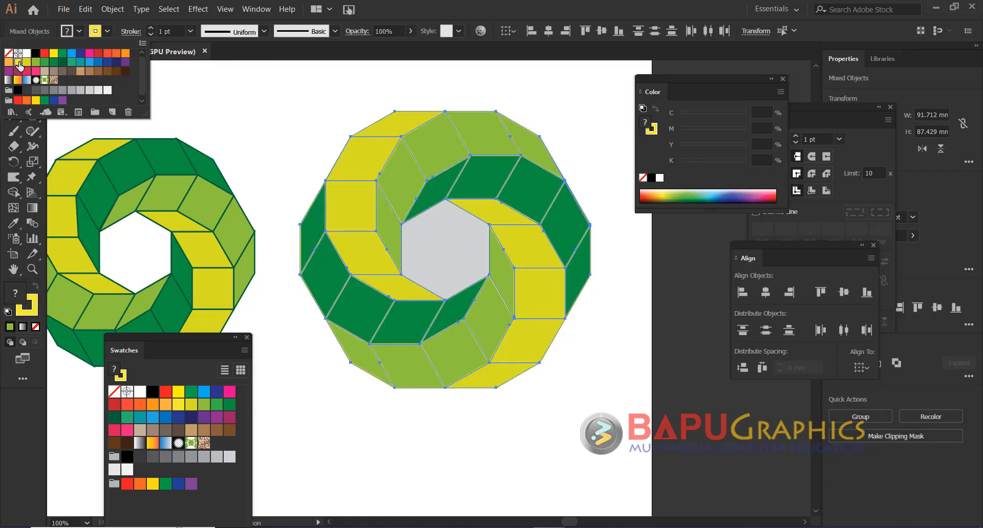
click(64, 62)
click(72, 63)
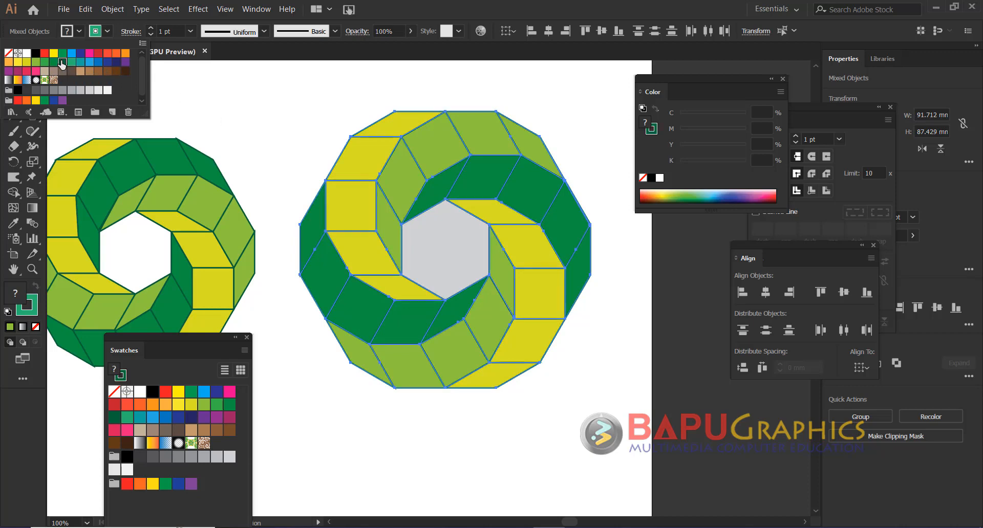
click(316, 122)
Fill the hexagon at the center of the larger ring with white
ctrl+alt+click(511, 246)
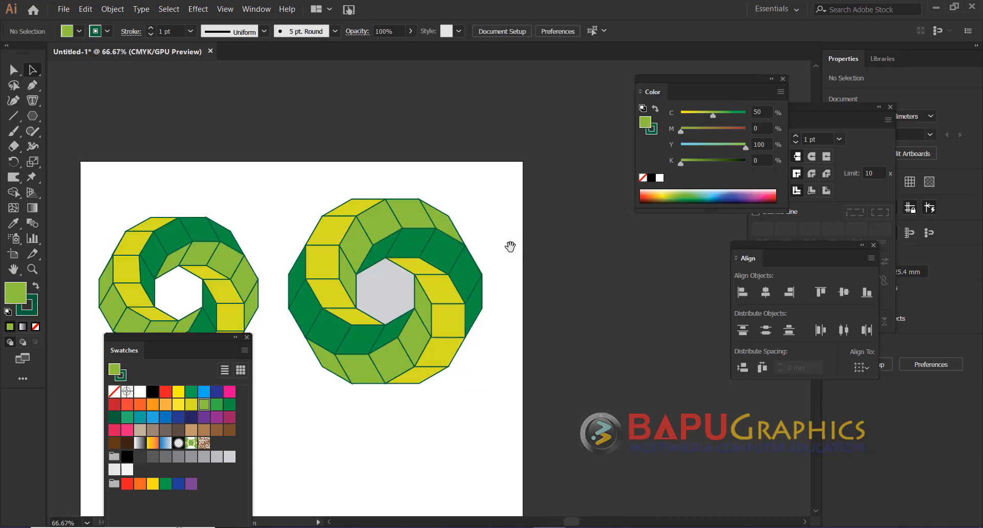
drag(482, 267, 569, 198)
drag(535, 241, 516, 232)
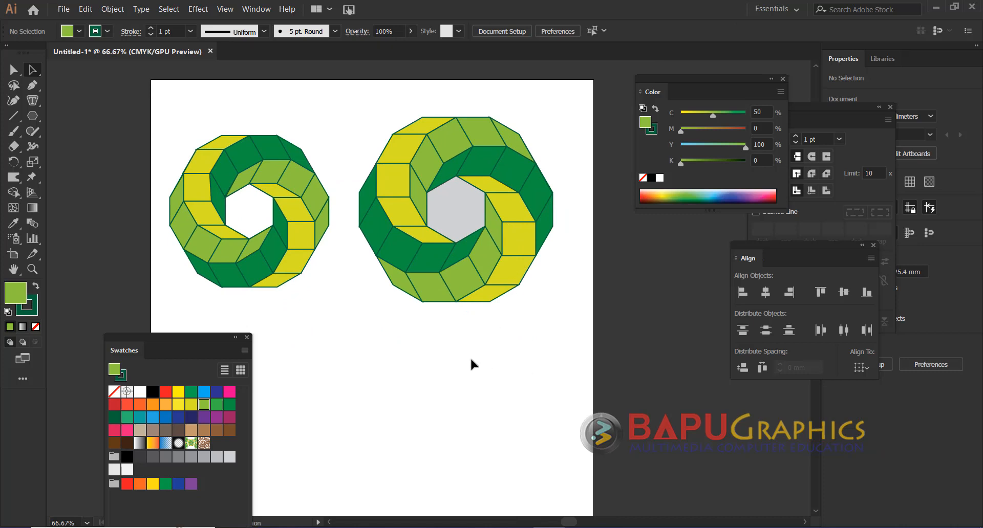
click(458, 214)
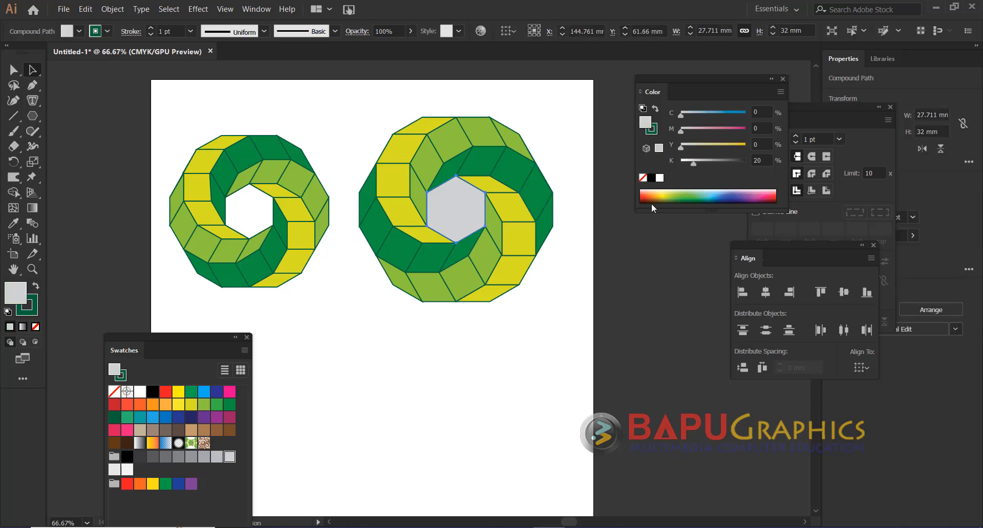
drag(659, 199, 652, 195)
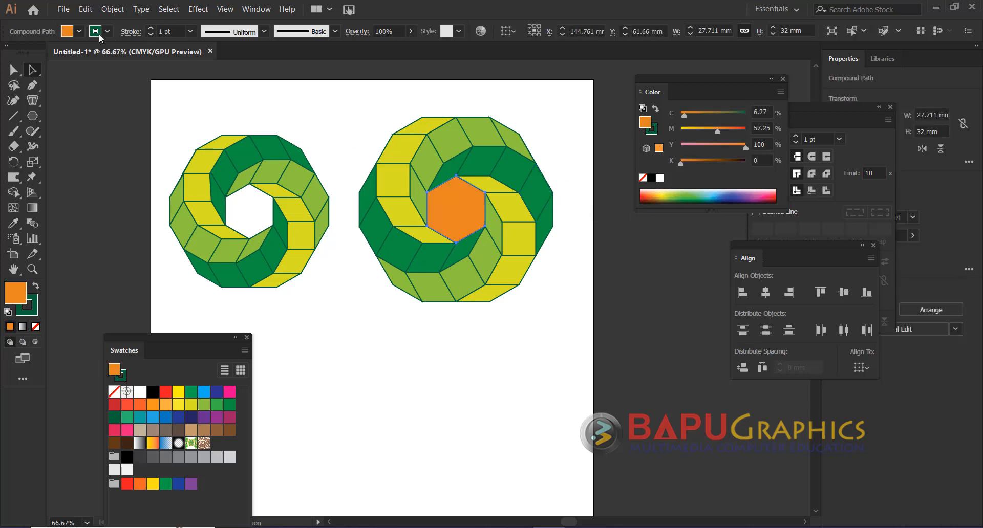
click(80, 31)
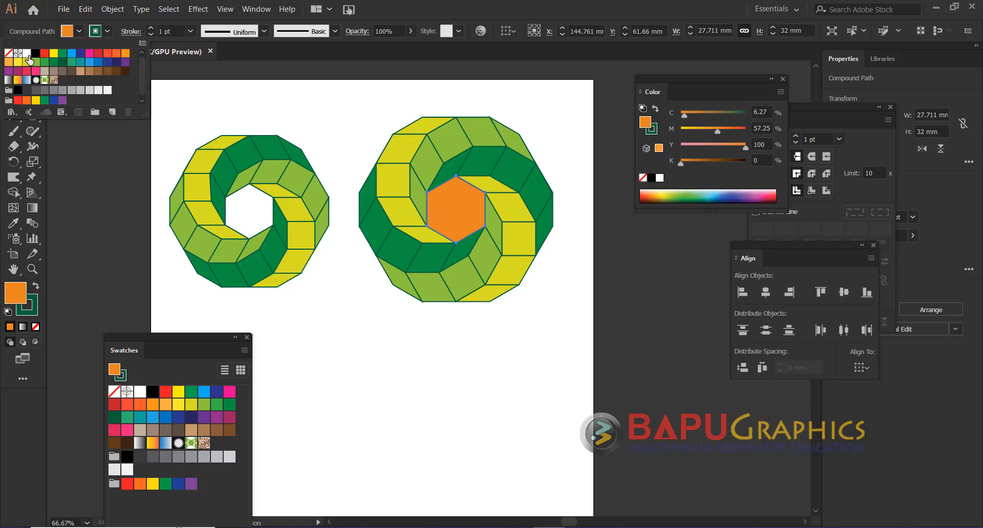
click(27, 54)
click(342, 131)
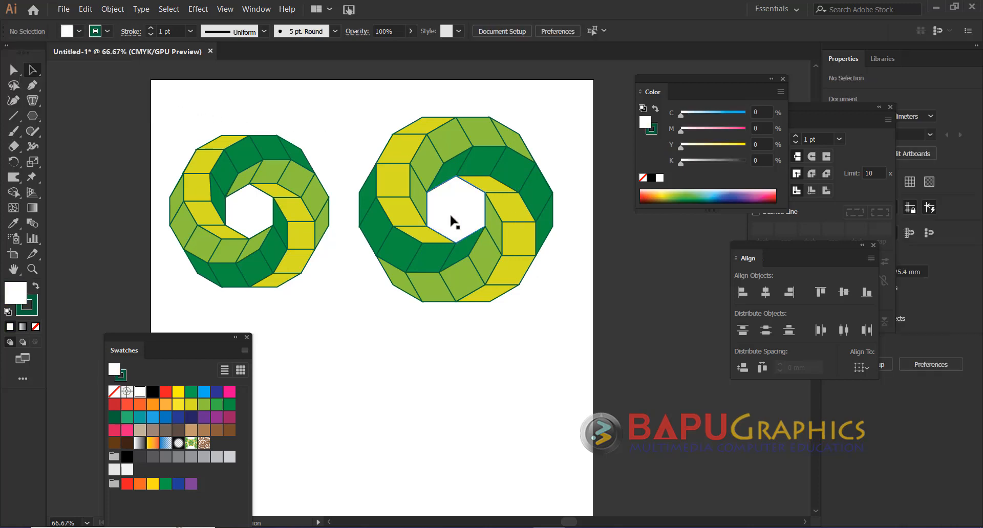
Move the two stacked hexagons out of the larger ring's center to the empty area below it and delete them both
drag(455, 217, 547, 390)
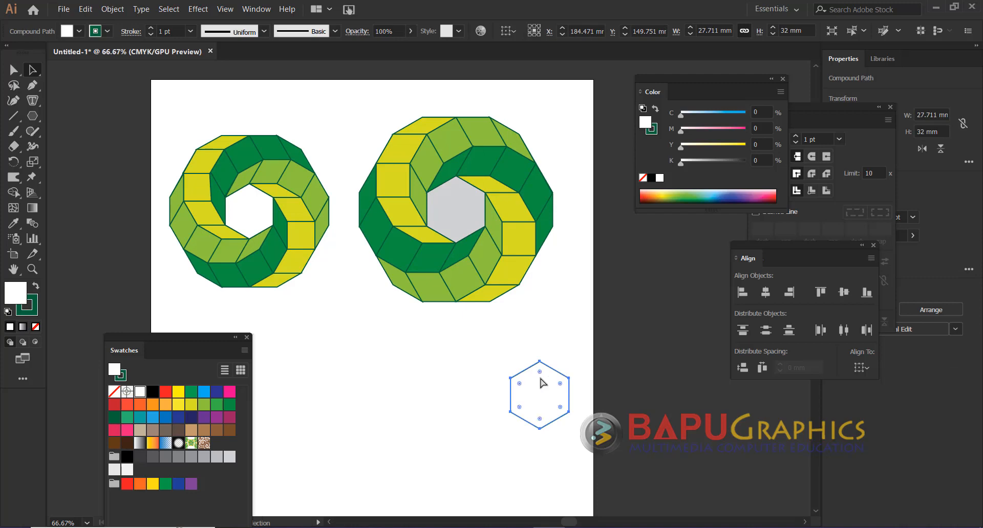
drag(450, 208, 567, 354)
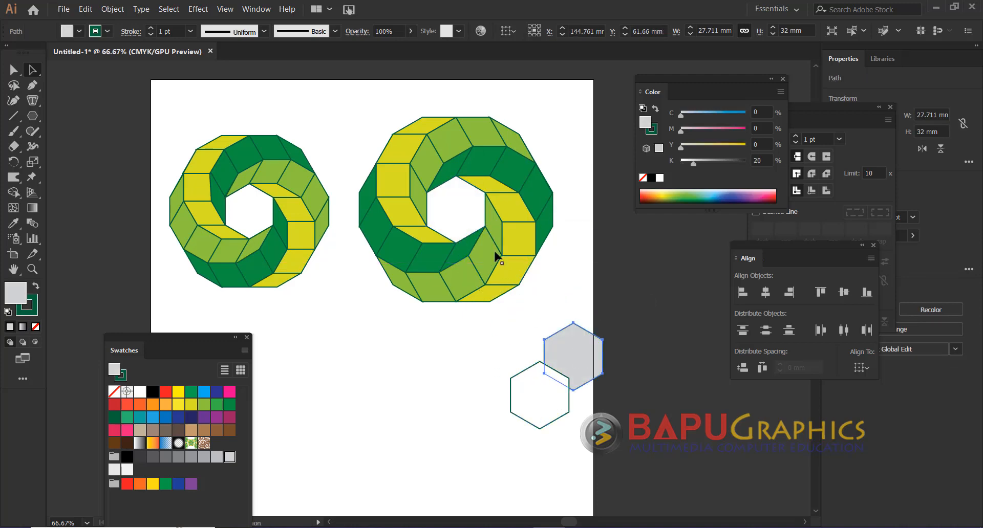
click(463, 192)
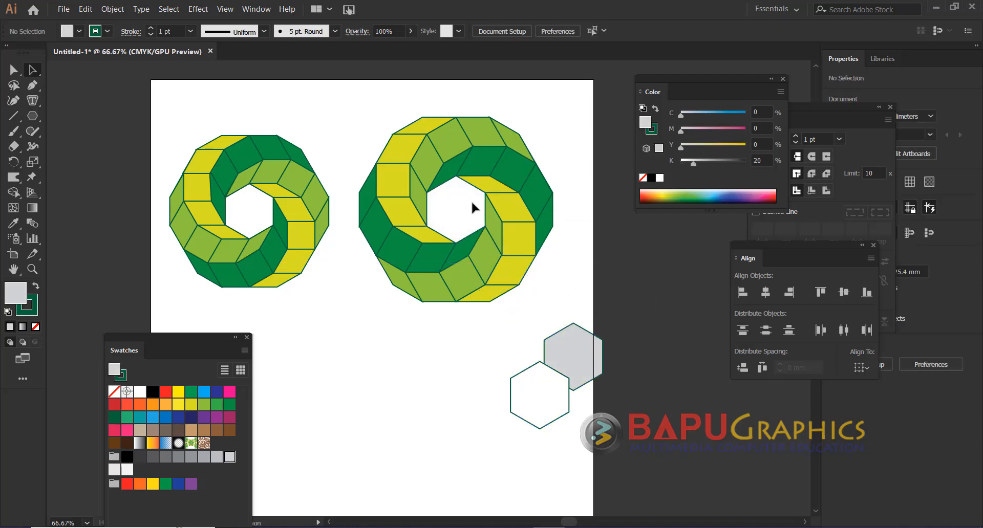
drag(365, 104, 581, 421)
key(Delete)
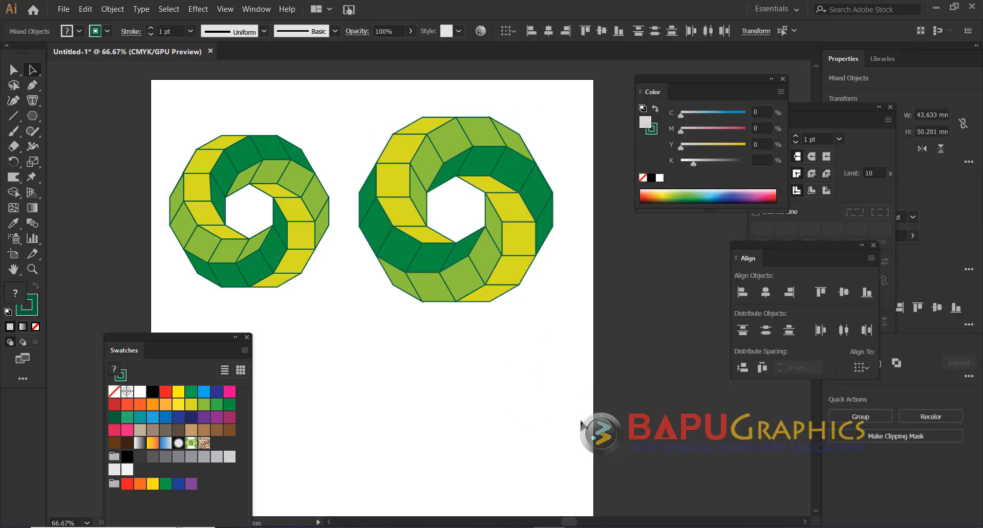
mouse_move(496, 367)
mouse_down()
mouse_move(524, 367)
mouse_move(509, 357)
mouse_up()
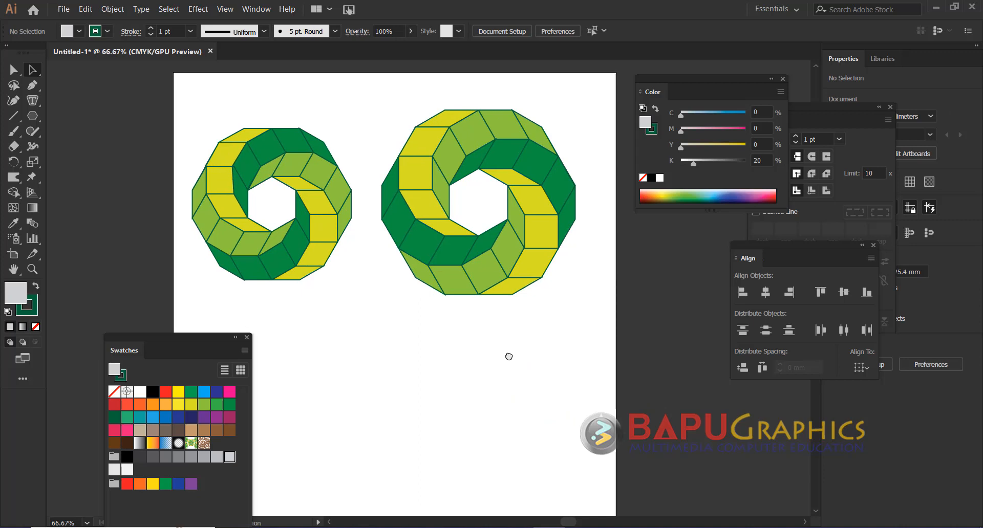